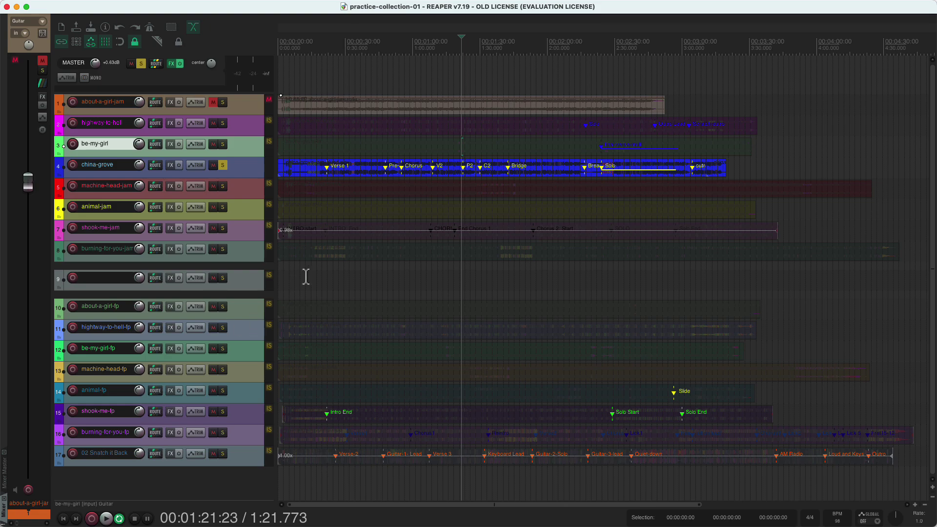
Play about-a-girl-jam from its start, then stop and mute that track.
{"action": "key", "text": "super+z"}
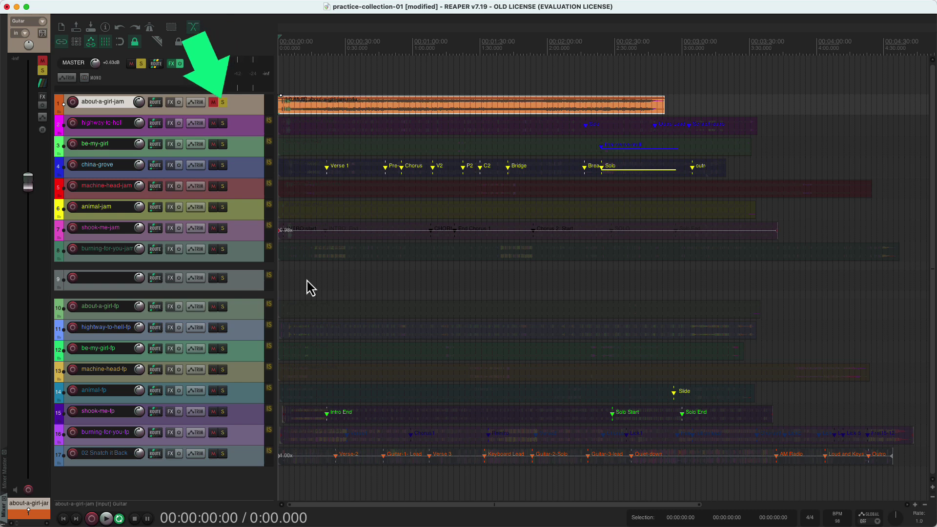
{"action": "key", "text": "space"}
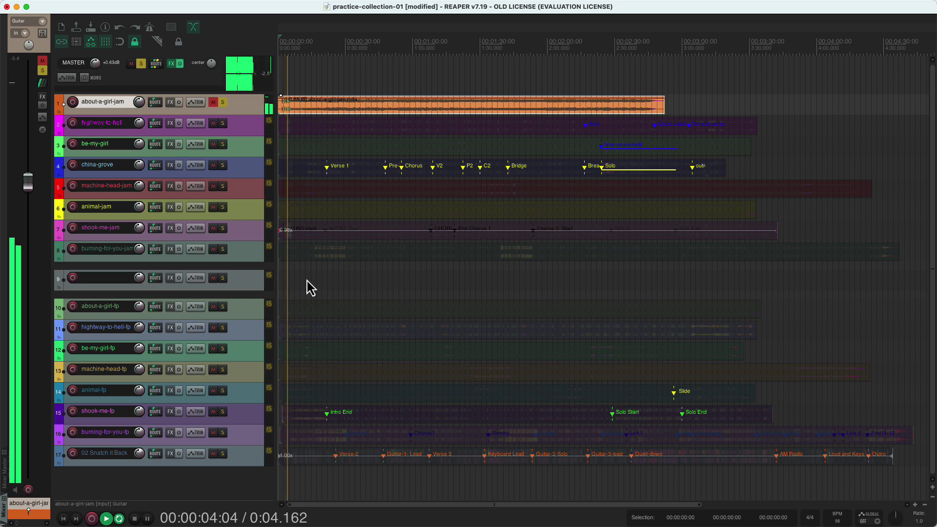
{"action": "key", "text": "space"}
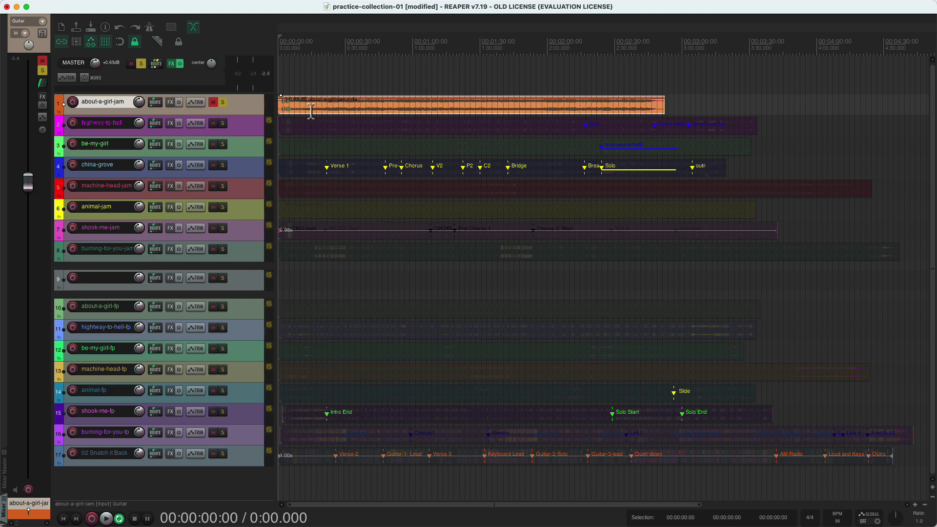
{"action": "key", "text": "m"}
Play highway-to-hell, skipping back and forward, then return to the song's start.
{"action": "key", "text": "Down"}
{"action": "key", "text": "space"}
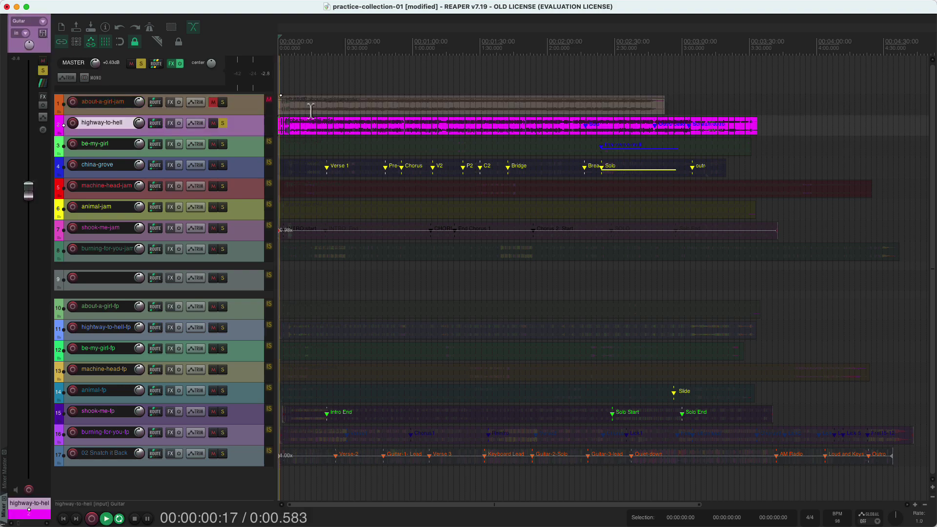
{"action": "key", "text": "space"}
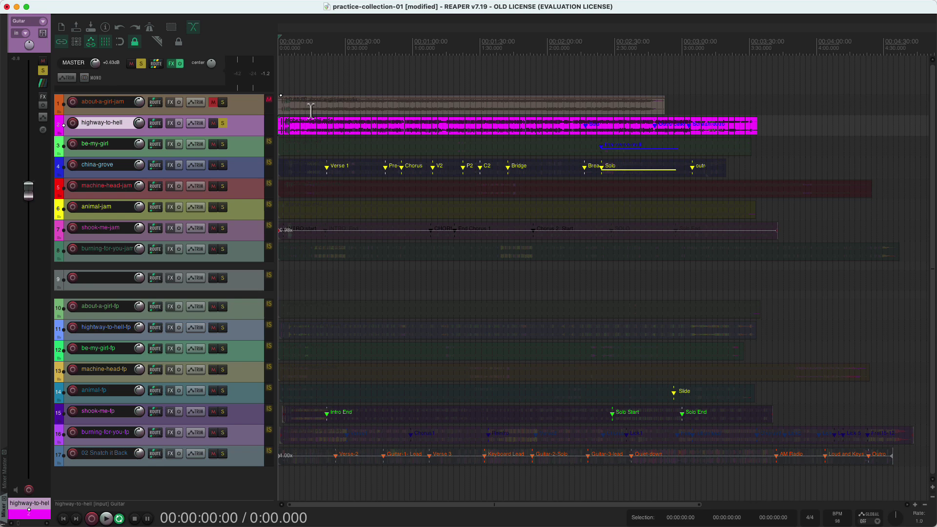
{"action": "key", "text": "space"}
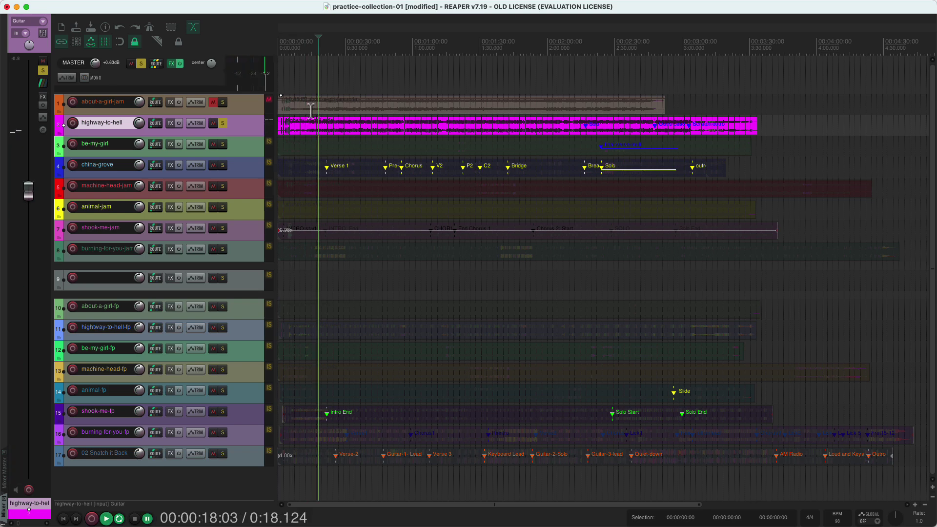
{"action": "key", "text": "Left"}
{"action": "key", "text": "Left"}
{"action": "key", "text": "Left"}
{"action": "key", "text": "Right"}
{"action": "key", "text": "Right"}
{"action": "key", "text": "Right"}
{"action": "key", "text": "Right"}
{"action": "key", "text": "Right"}
{"action": "key", "text": "Right"}
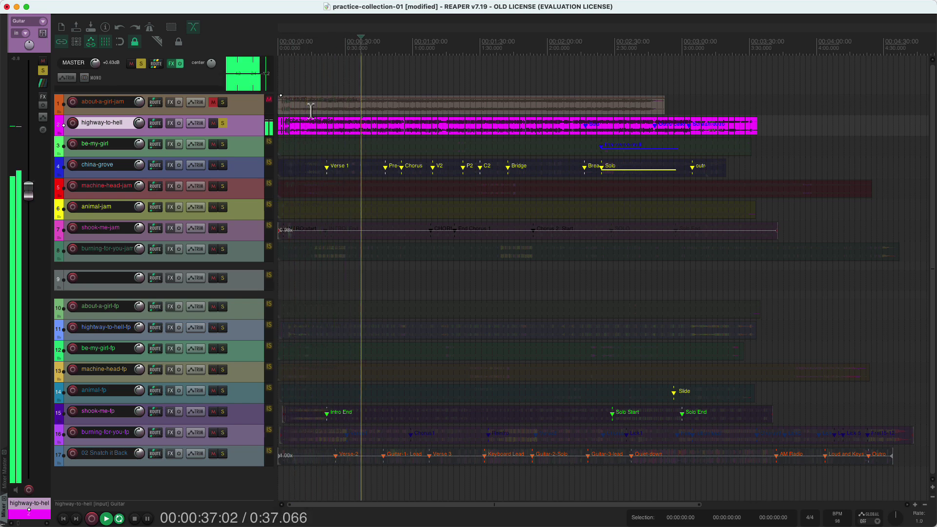
{"action": "key", "text": "Home"}
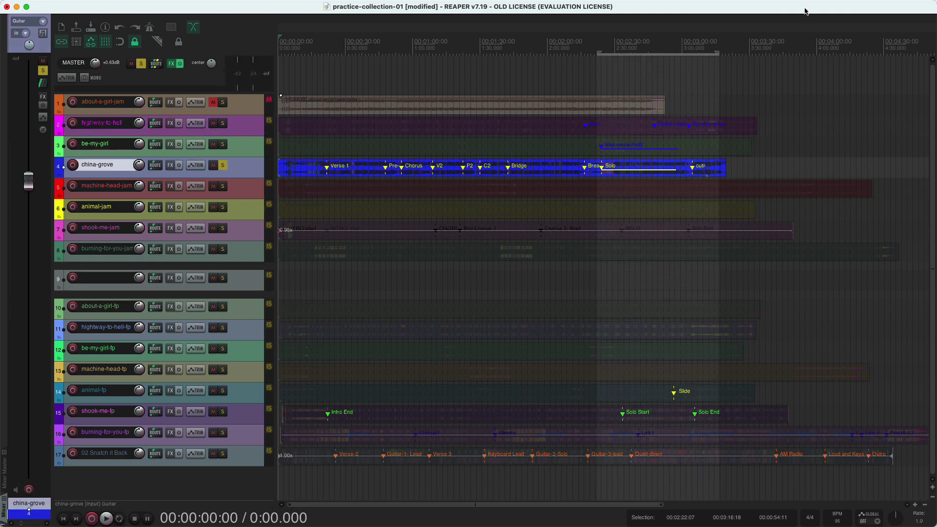
Loop 2:15:08–2:24:18 on china-grove with repeat on, then reset the range to 2:12:06–3:18:10.
{"action": "left_click_drag", "start_coordinate": [583, 177], "coordinate": [603, 181]}
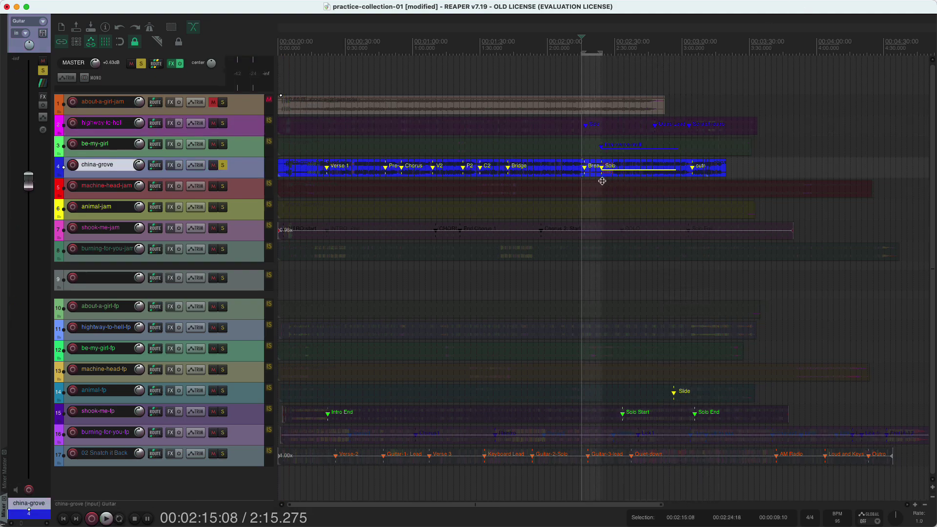
{"action": "key", "text": "r"}
{"action": "key", "text": "space"}
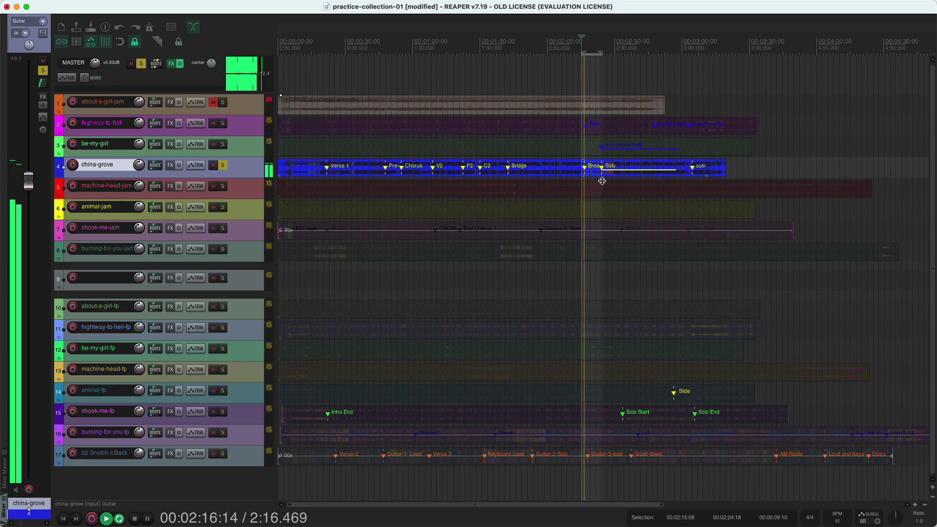
{"action": "key", "text": "space"}
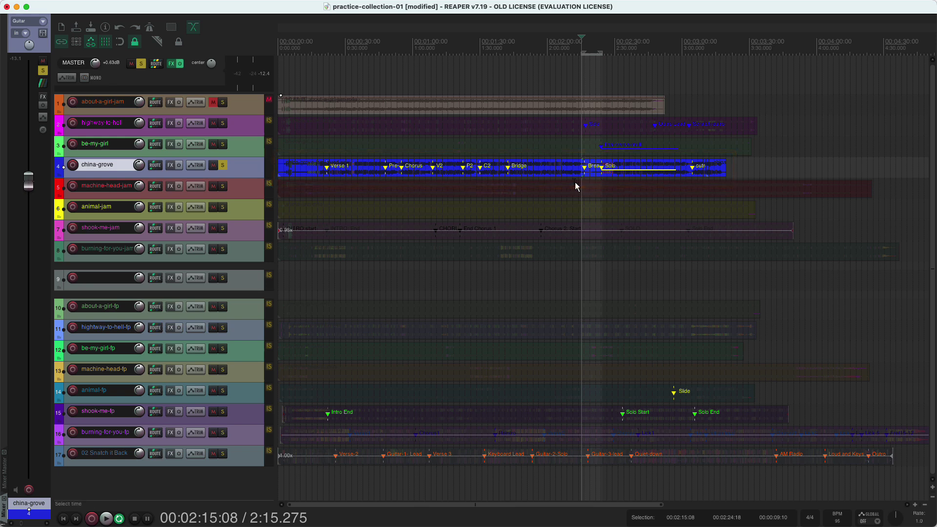
{"action": "left_click_drag", "start_coordinate": [575, 183], "coordinate": [690, 193]}
{"action": "left_click_drag", "start_coordinate": [690, 193], "coordinate": [723, 194]}
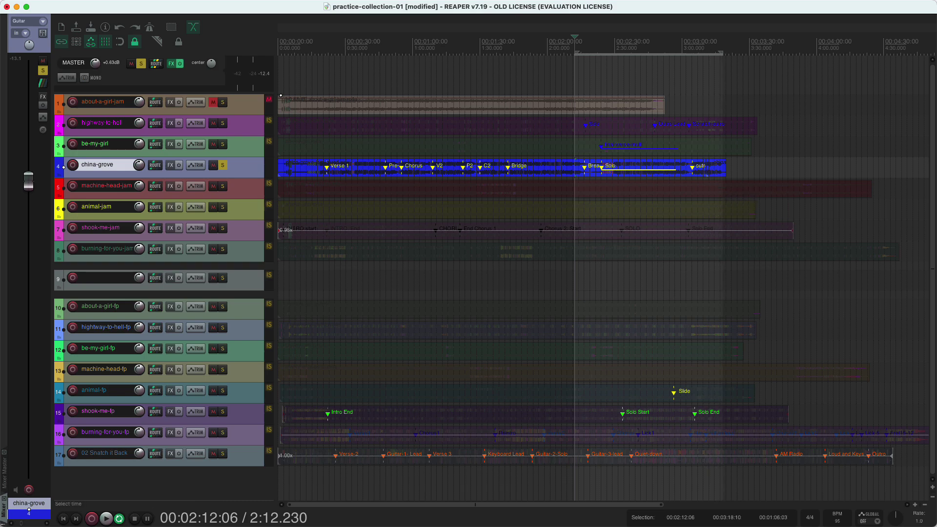
Select shook-me-jam and wheel the project tempo up and down, finishing at 95 BPM.
{"action": "key", "text": "super+Tab"}
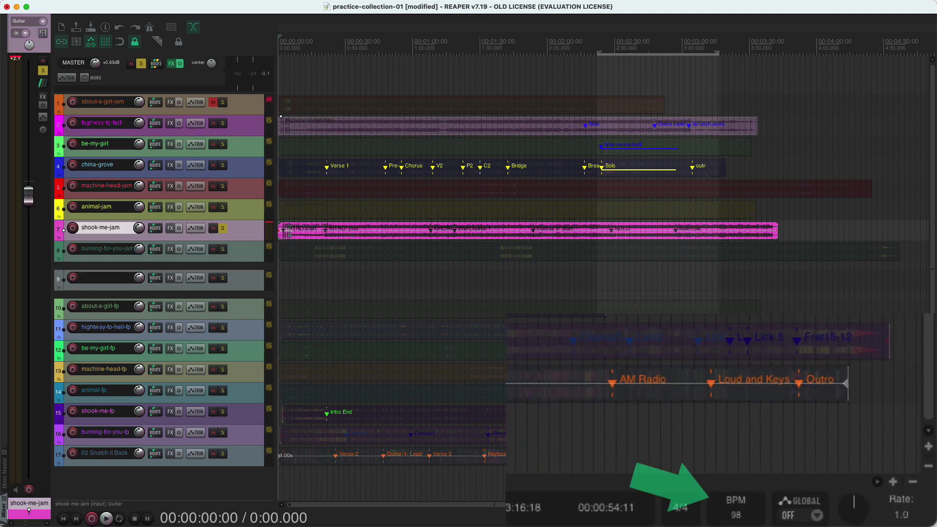
{"action": "scroll", "coordinate": [736, 507], "scroll_direction": "up", "scroll_amount": 1}
{"action": "scroll", "coordinate": [736, 508], "scroll_direction": "up", "scroll_amount": 1}
{"action": "scroll", "coordinate": [736, 507], "scroll_direction": "down", "scroll_amount": 5}
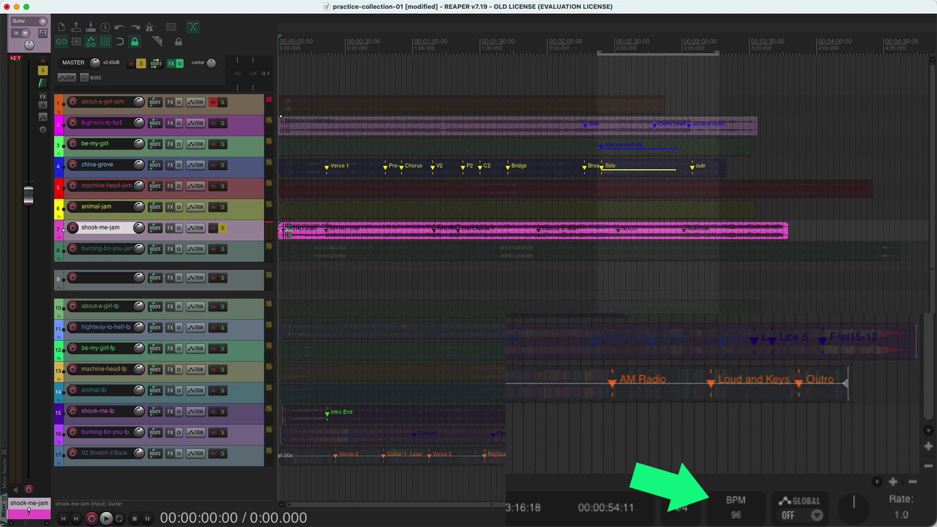
{"action": "scroll", "coordinate": [736, 507], "scroll_direction": "down", "scroll_amount": 9}
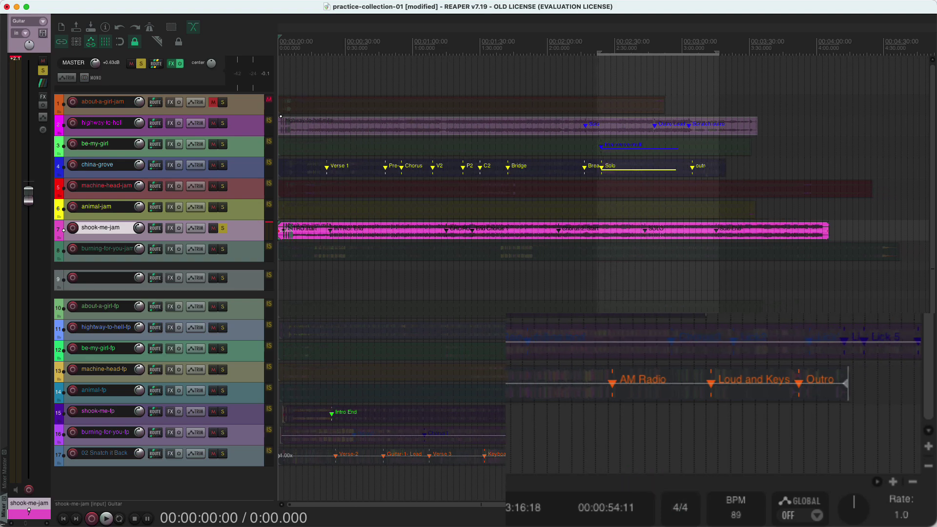
{"action": "scroll", "coordinate": [736, 508], "scroll_direction": "down", "scroll_amount": 1}
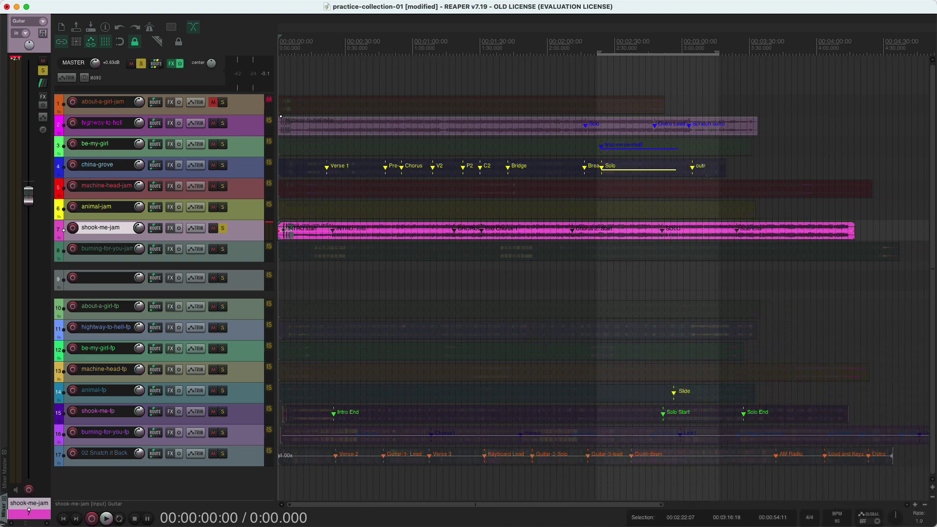
{"action": "scroll", "coordinate": [838, 517], "scroll_direction": "up", "scroll_amount": 4}
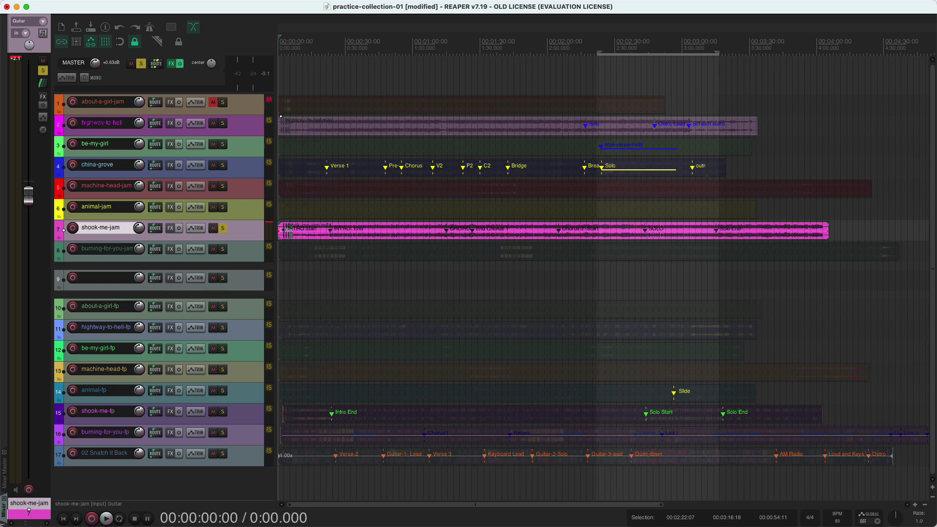
{"action": "scroll", "coordinate": [838, 518], "scroll_direction": "up", "scroll_amount": 1}
{"action": "scroll", "coordinate": [838, 518], "scroll_direction": "up", "scroll_amount": 2}
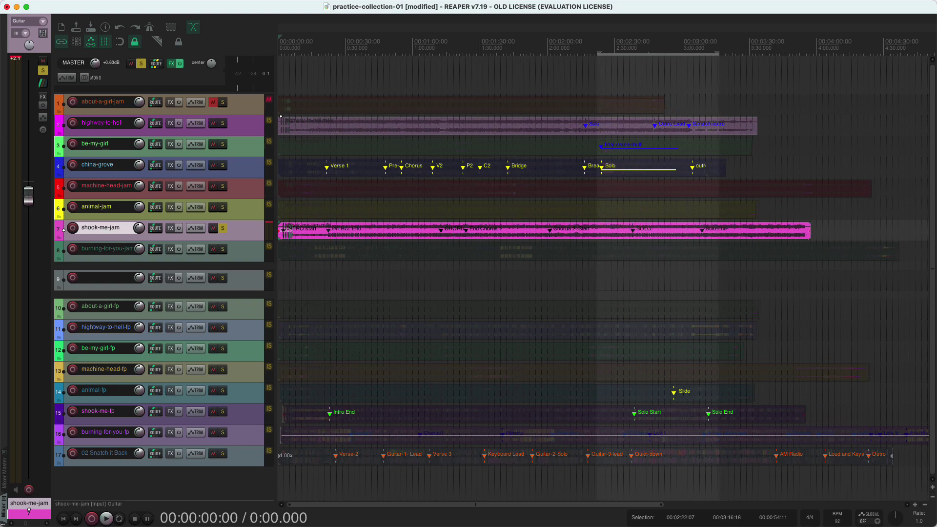
{"action": "scroll", "coordinate": [838, 517], "scroll_direction": "up", "scroll_amount": 2}
{"action": "scroll", "coordinate": [838, 517], "scroll_direction": "up", "scroll_amount": 1}
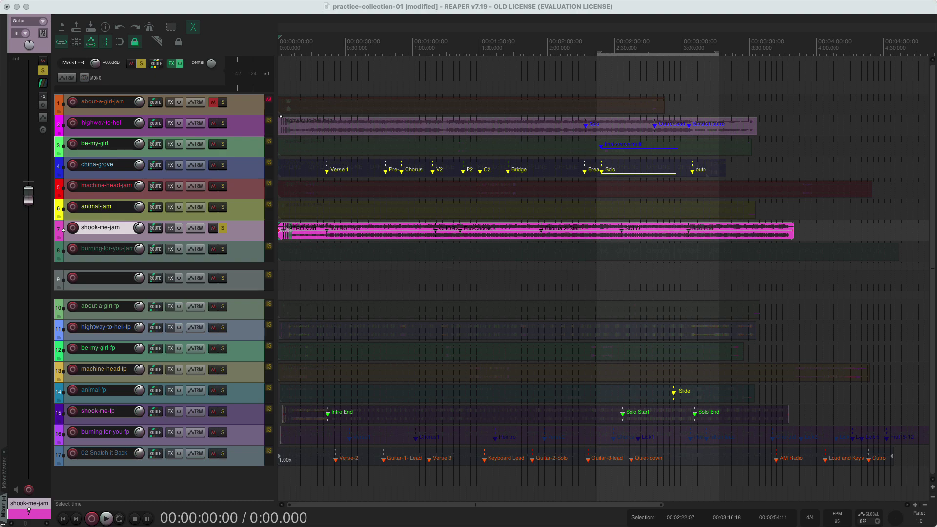
Leave full screen and create a new empty project tab from the File menu.
{"action": "left_click", "coordinate": [27, 6]}
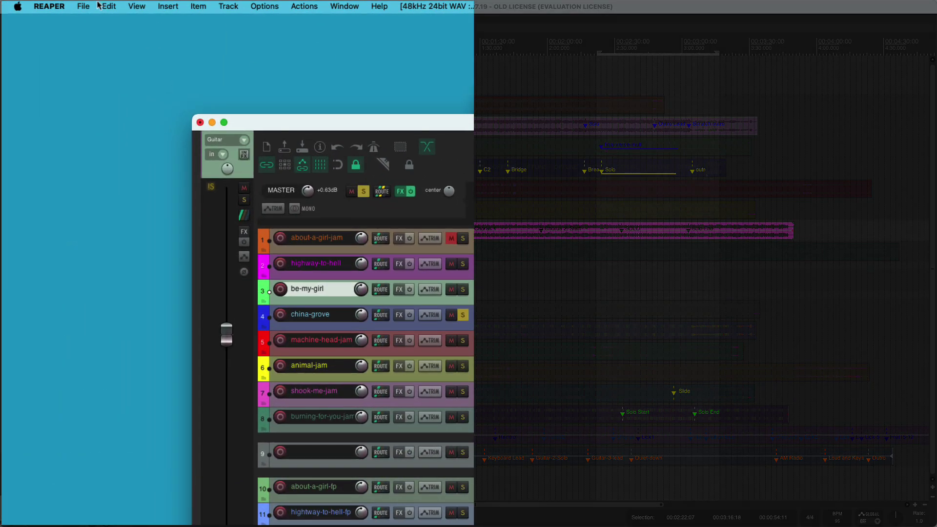
{"action": "left_click", "coordinate": [84, 6]}
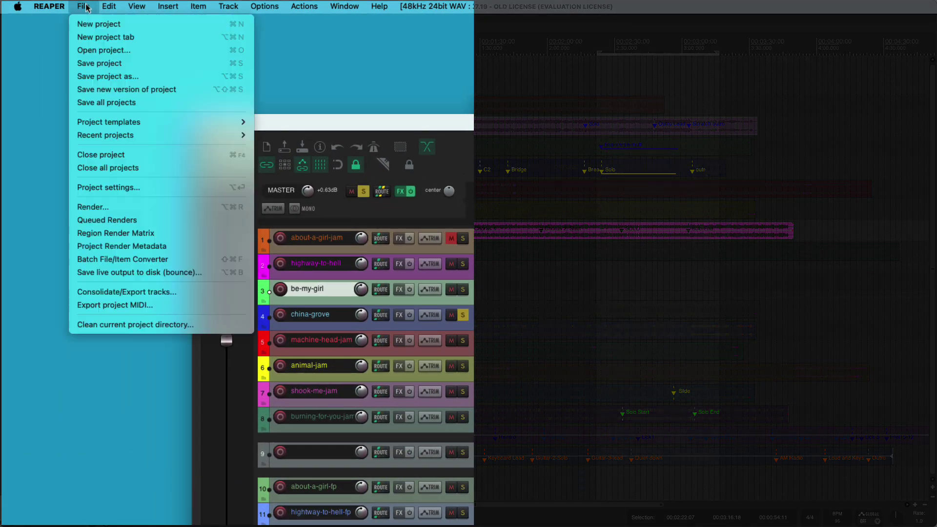
{"action": "left_click", "coordinate": [84, 37]}
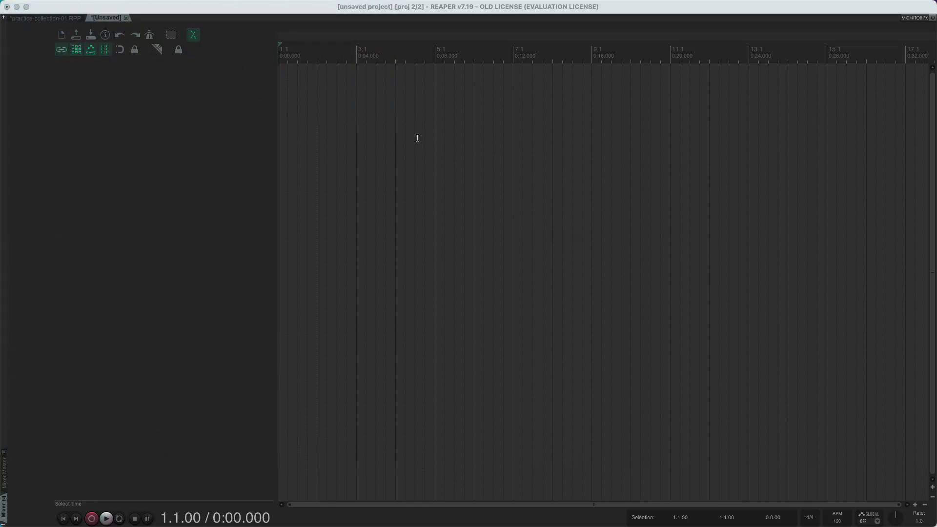
Show the Actions list with '?', filter for 'transpor', then clear the filter.
{"action": "left_click", "coordinate": [417, 138]}
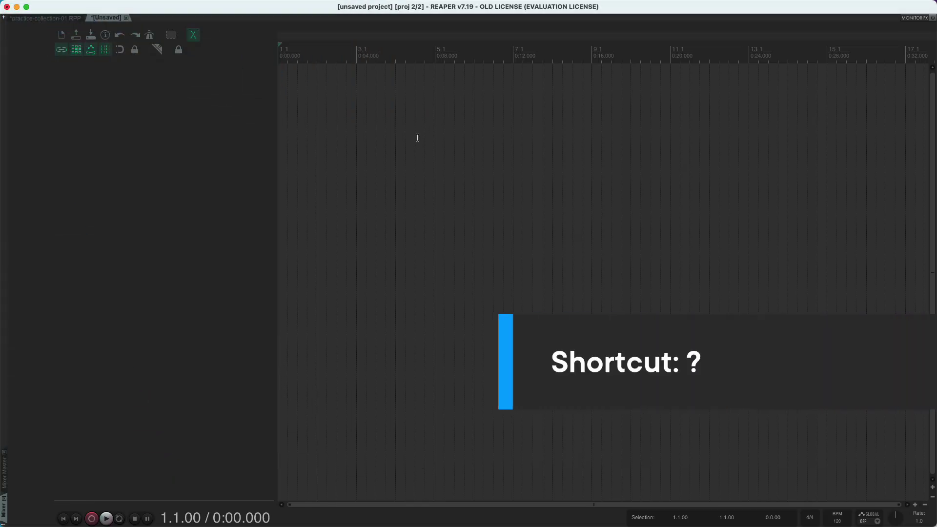
{"action": "key", "text": "shift+slash"}
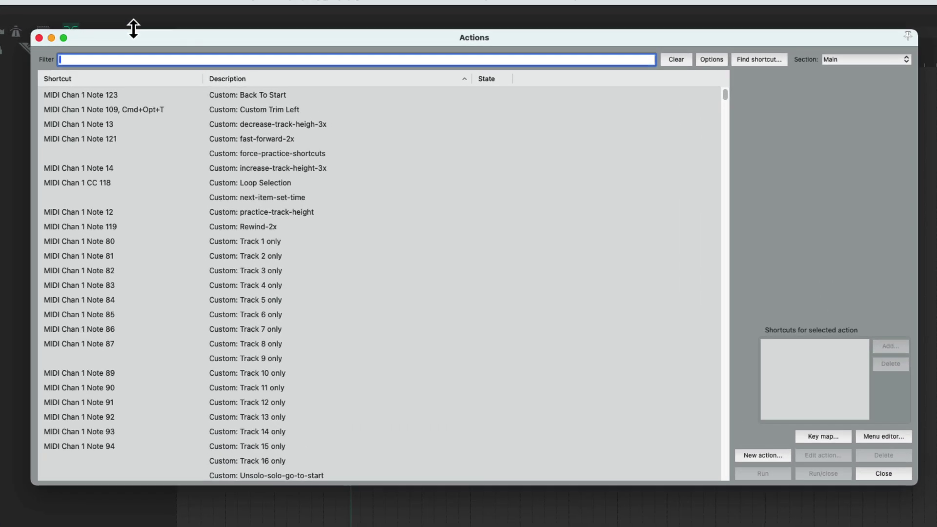
{"action": "type", "text": "transport"}
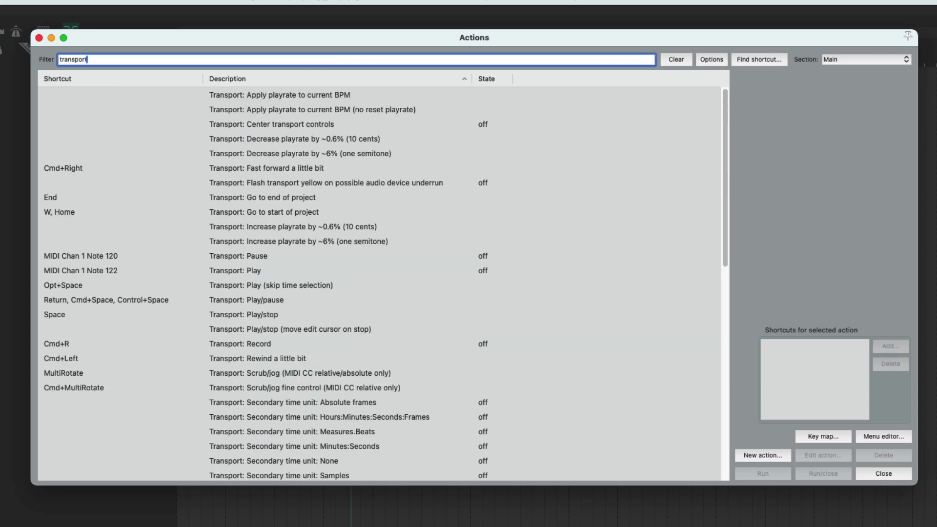
{"action": "key", "text": "BackSpace"}
{"action": "key", "text": "BackSpace"}
{"action": "key", "text": "BackSpace"}
{"action": "key", "text": "BackSpace"}
{"action": "key", "text": "BackSpace"}
{"action": "key", "text": "BackSpace"}
{"action": "key", "text": "BackSpace"}
{"action": "key", "text": "BackSpace"}
{"action": "key", "text": "BackSpace"}
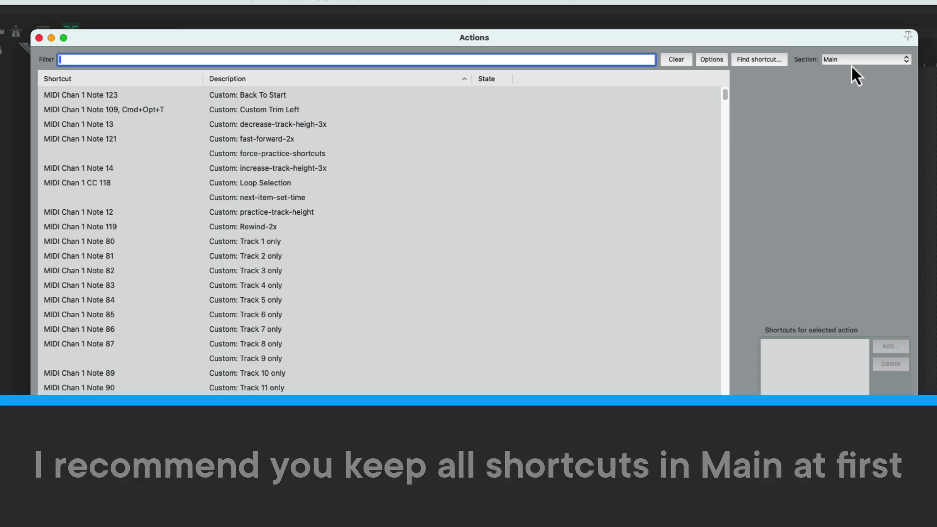
Switch to the Main (alt-2) section and select shortcuts from ESC to the horizontal zoom-out action.
{"action": "left_click", "coordinate": [856, 62]}
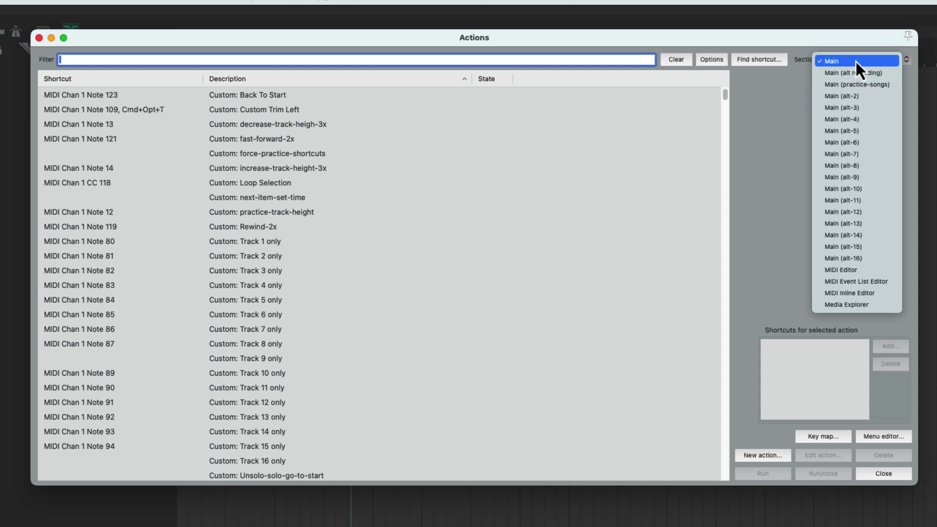
{"action": "left_click", "coordinate": [858, 96]}
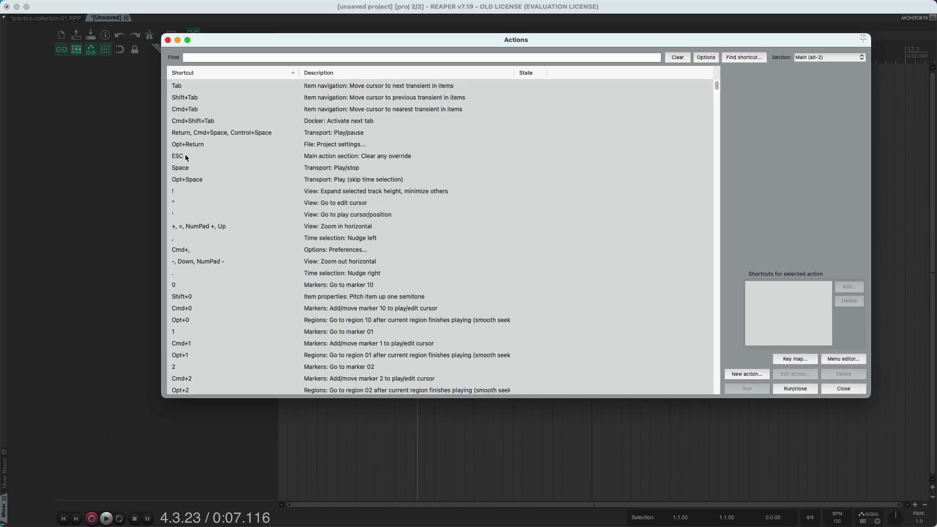
{"action": "left_click", "coordinate": [185, 156]}
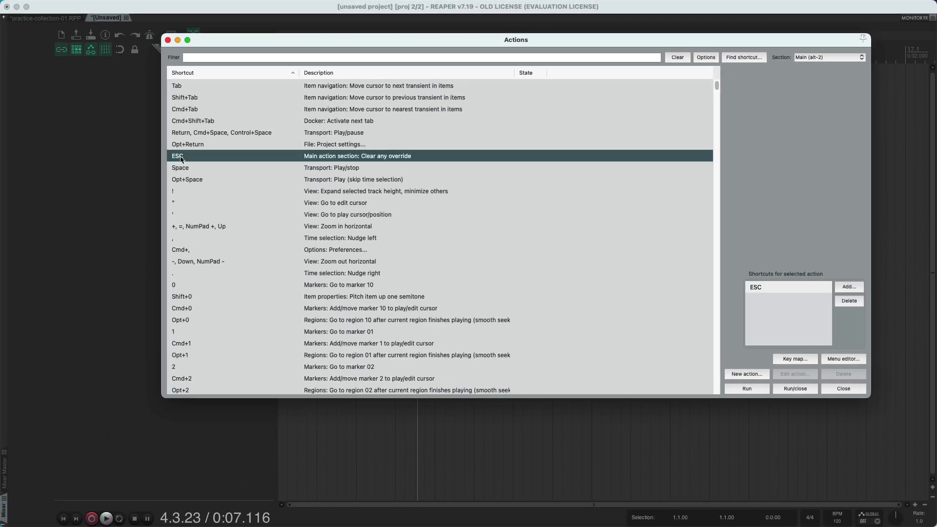
{"action": "left_click", "coordinate": [188, 262], "text": "shift"}
{"action": "scroll", "coordinate": [189, 261], "scroll_direction": "down", "scroll_amount": 8}
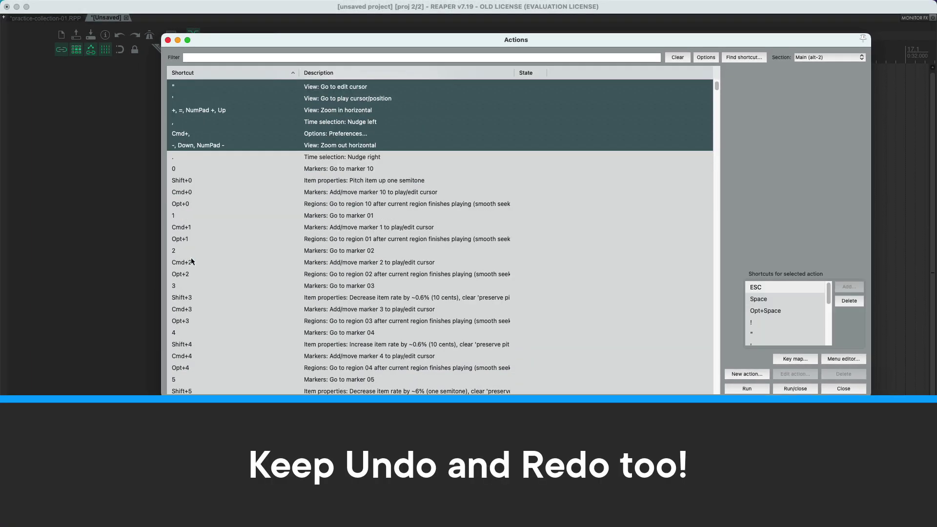
{"action": "scroll", "coordinate": [191, 262], "scroll_direction": "down", "scroll_amount": 12}
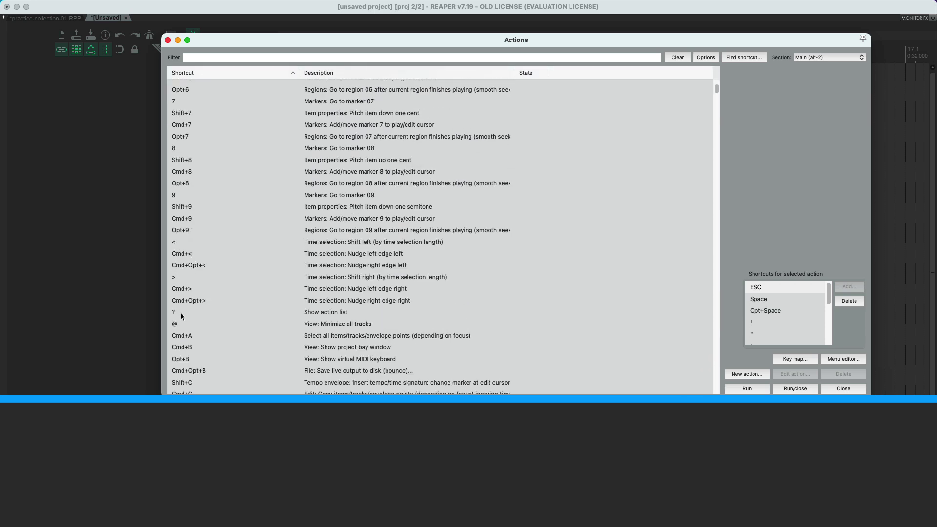
{"action": "scroll", "coordinate": [182, 316], "scroll_direction": "up", "scroll_amount": 20}
{"action": "scroll", "coordinate": [241, 305], "scroll_direction": "down", "scroll_amount": 10}
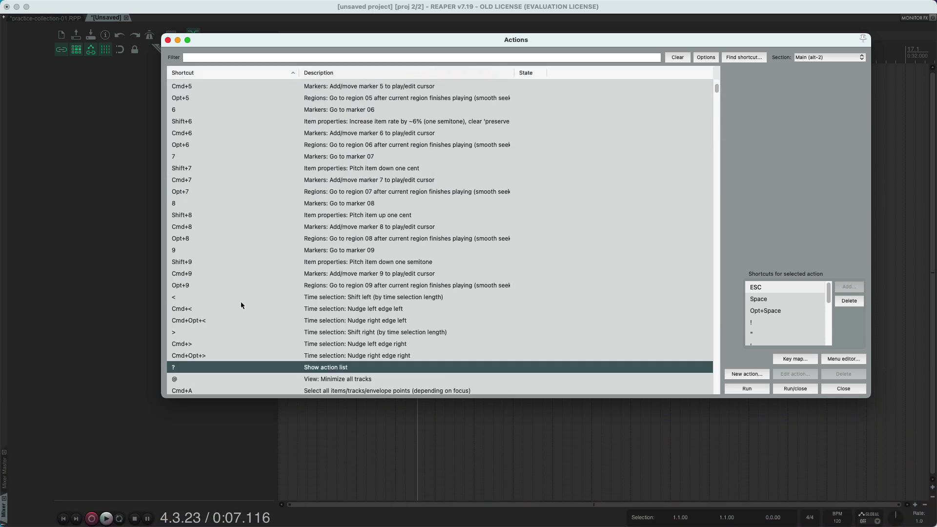
{"action": "scroll", "coordinate": [242, 305], "scroll_direction": "up", "scroll_amount": 14}
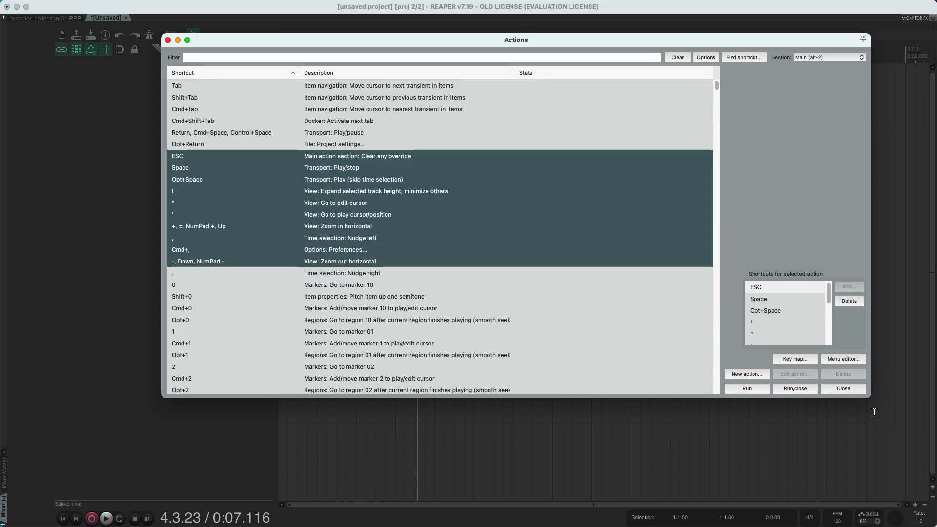
Export the selected shortcuts as the save-these key map.
{"action": "left_click", "coordinate": [795, 360]}
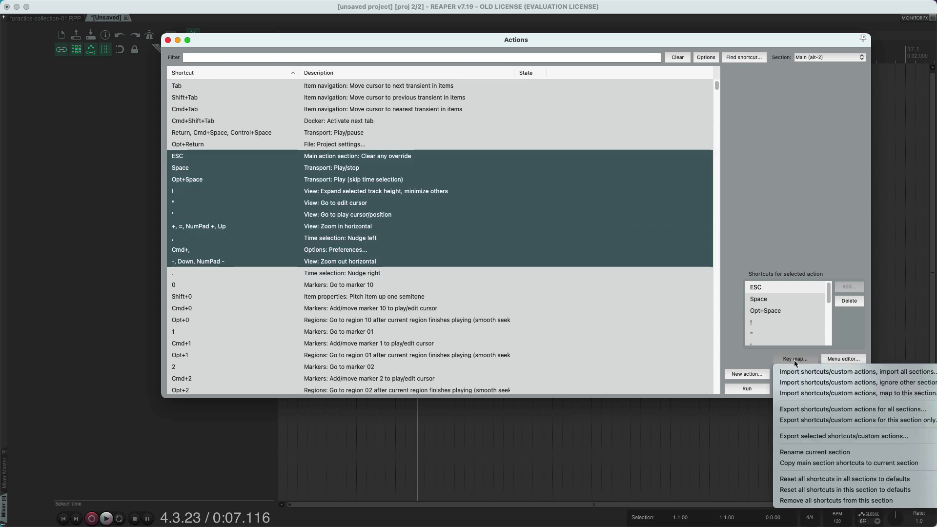
{"action": "left_click", "coordinate": [813, 439]}
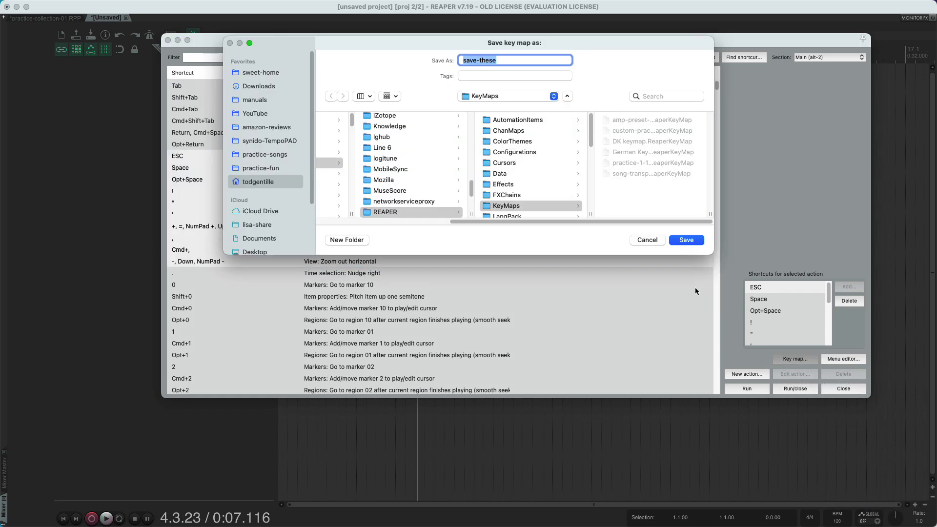
{"action": "key", "text": "Return"}
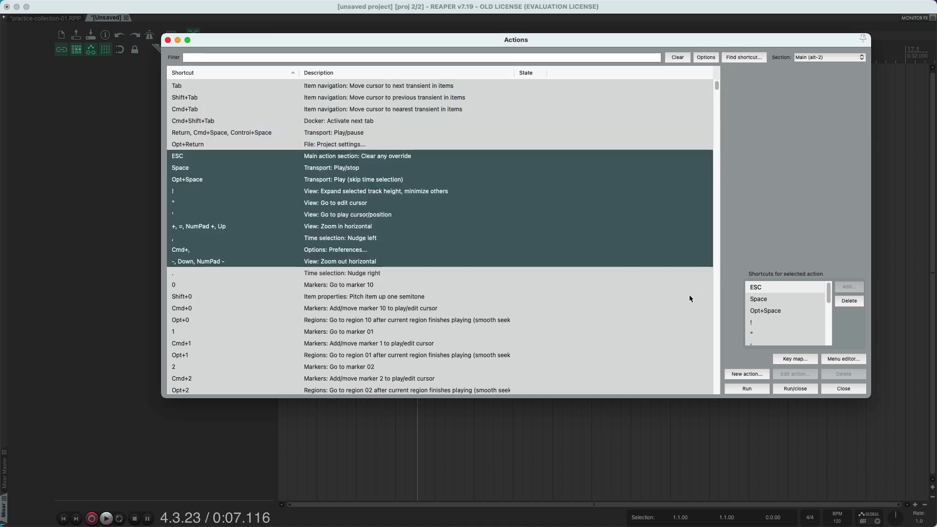
Remove all shortcuts from the Main (alt-2) section.
{"action": "left_click", "coordinate": [786, 360]}
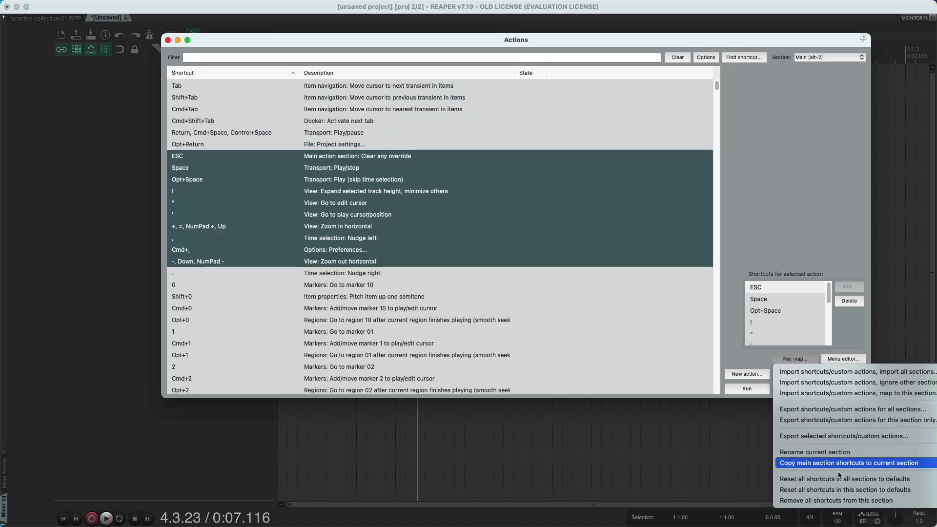
{"action": "left_click", "coordinate": [851, 501]}
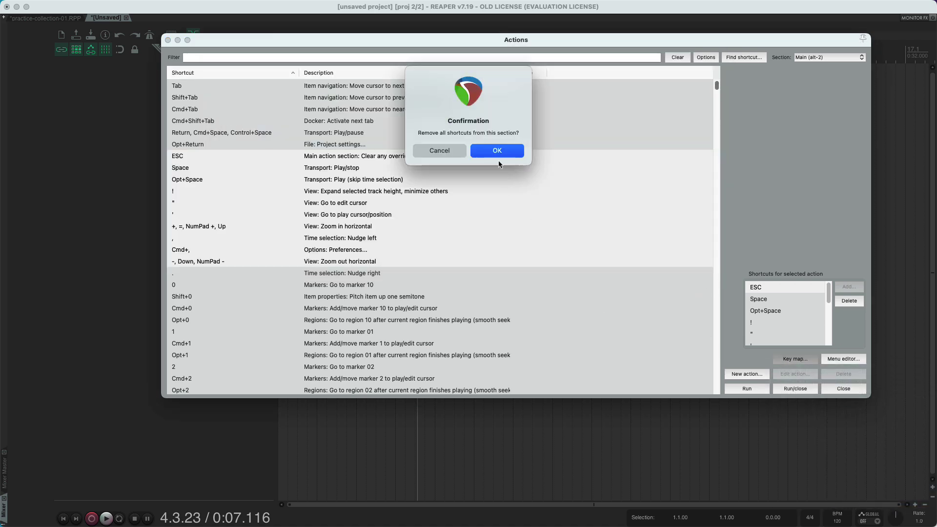
{"action": "key", "text": "Return"}
Import the save-these key map back into this section.
{"action": "left_click", "coordinate": [790, 359]}
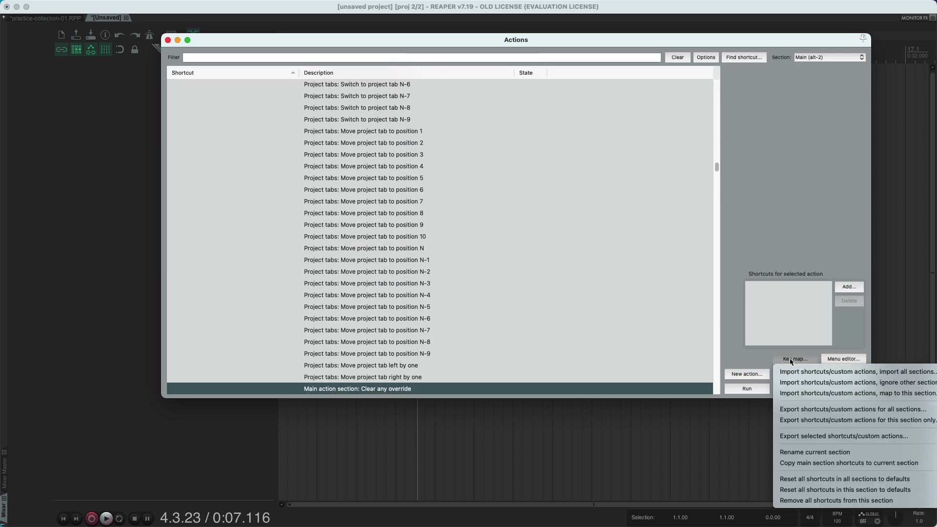
{"action": "left_click", "coordinate": [850, 397]}
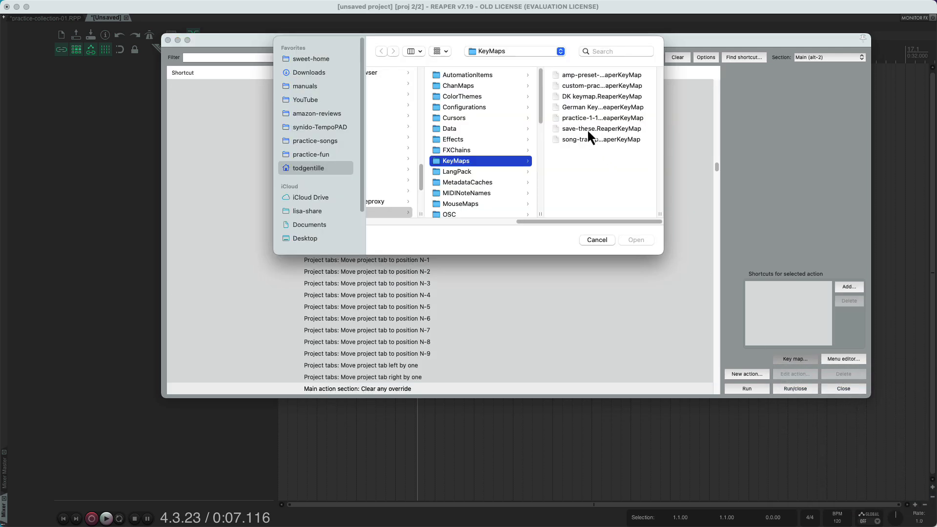
{"action": "left_click", "coordinate": [588, 129]}
{"action": "left_click", "coordinate": [636, 240]}
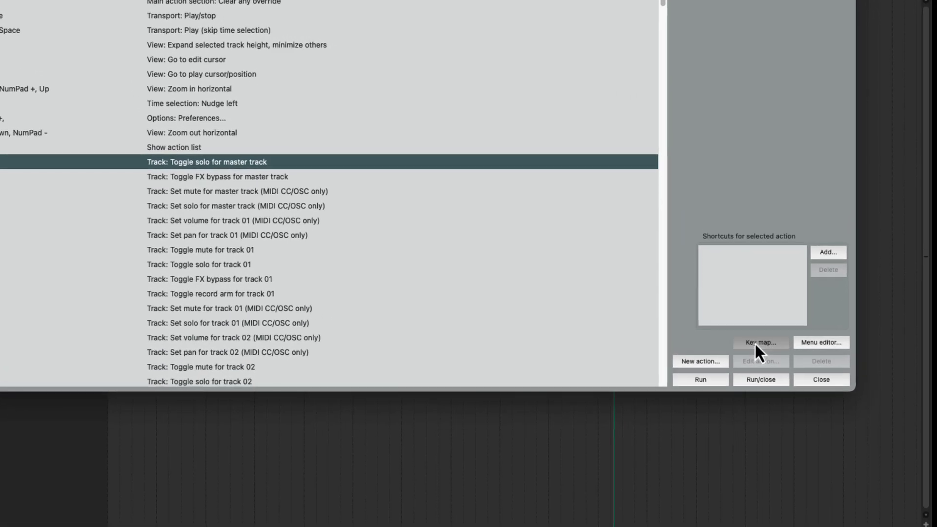
Close the Actions window, leaving the empty project's arrange view.
{"action": "left_click", "coordinate": [795, 344]}
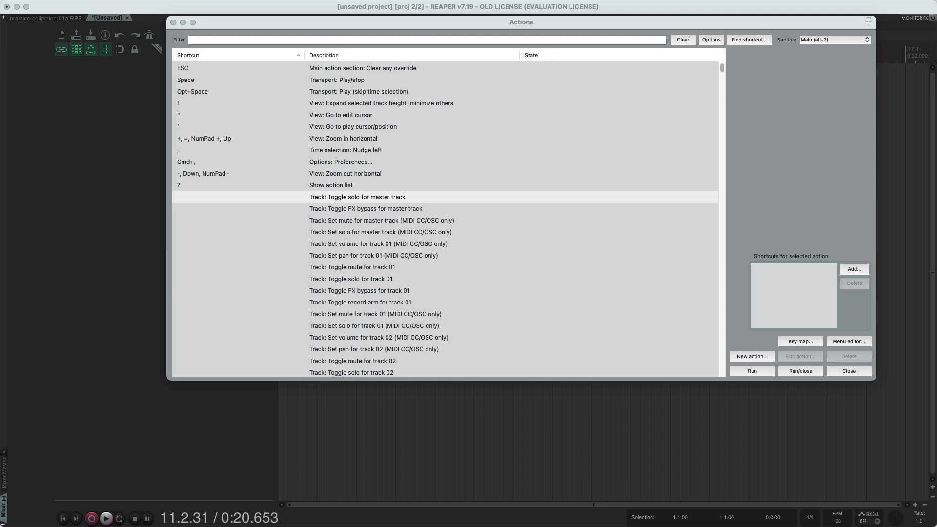
{"action": "left_click", "coordinate": [191, 59]}
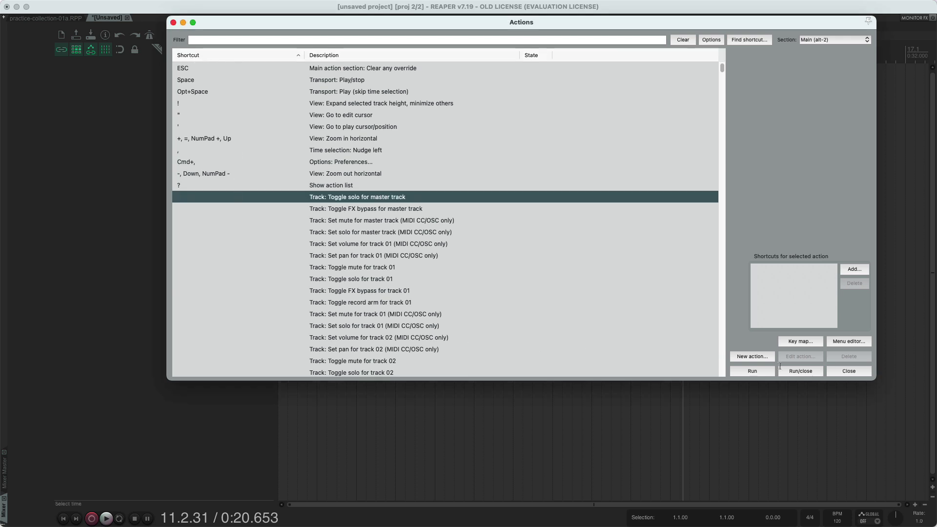
{"action": "left_click", "coordinate": [849, 371]}
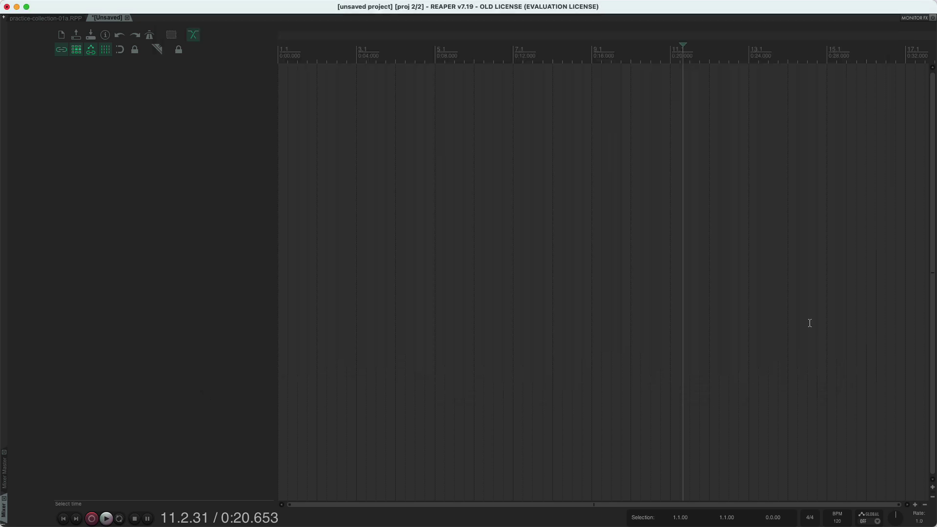
In Project Settings, keep the timebase at Time and change Project BPM from 120 to 100.
{"action": "left_click", "coordinate": [101, 37]}
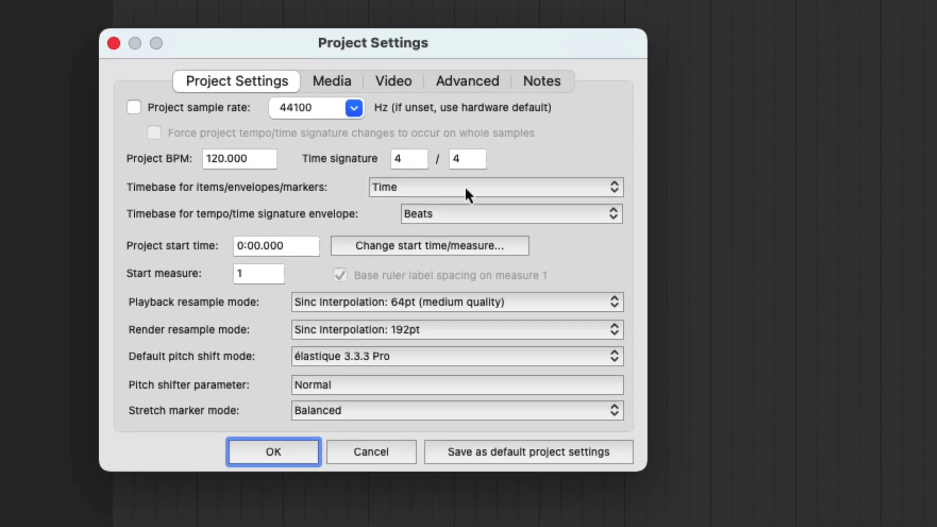
{"action": "left_click", "coordinate": [465, 189]}
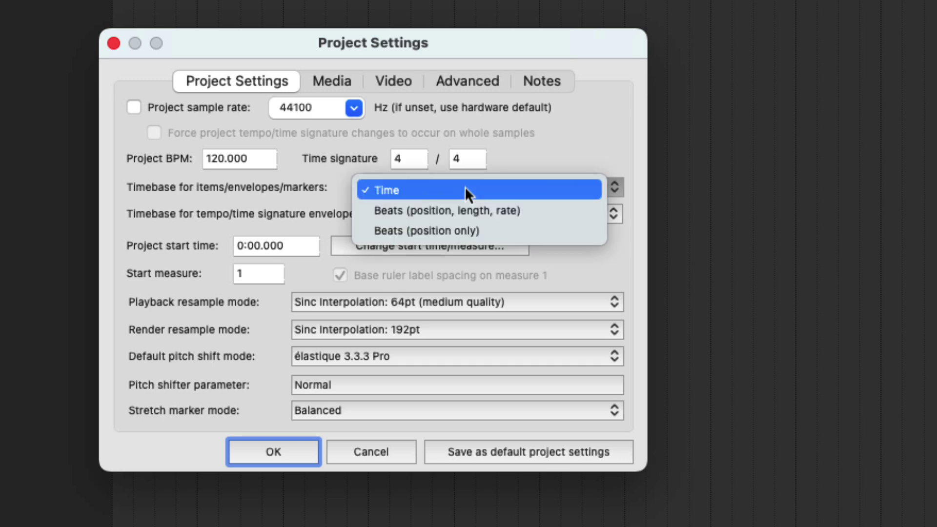
{"action": "left_click", "coordinate": [521, 192]}
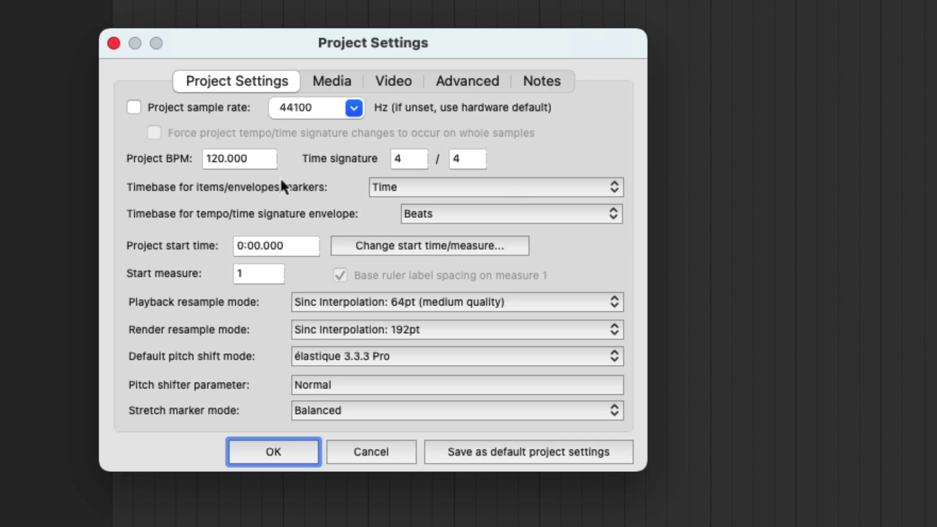
{"action": "left_click", "coordinate": [251, 157]}
{"action": "left_click_drag", "start_coordinate": [251, 158], "coordinate": [176, 154]}
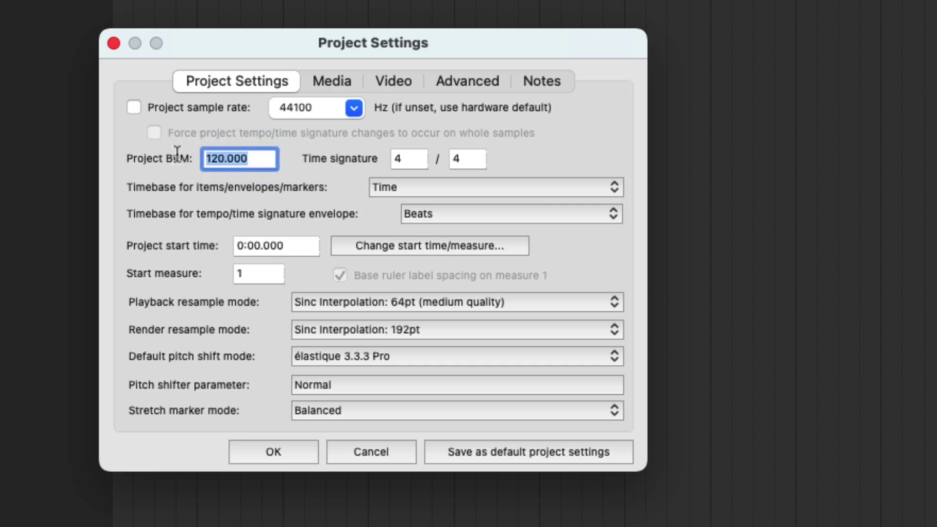
{"action": "type", "text": "100"}
{"action": "key", "text": "Tab"}
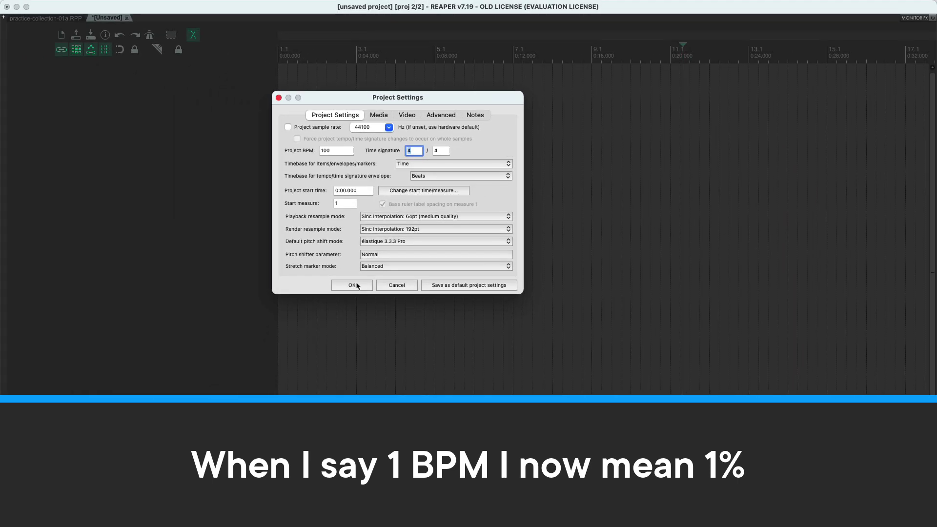
Apply the 100 BPM settings and start a new custom action in the Main (alt-2) section.
{"action": "left_click", "coordinate": [352, 286]}
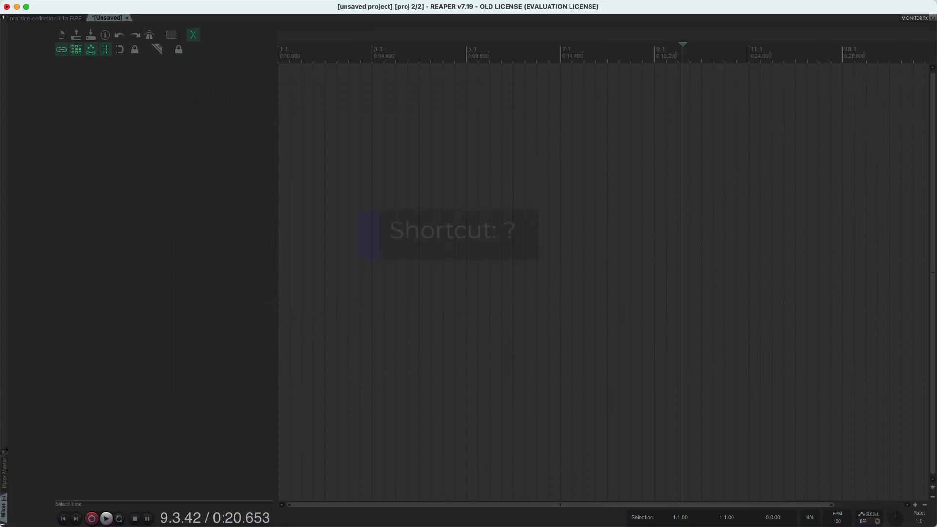
{"action": "key", "text": "shift+slash"}
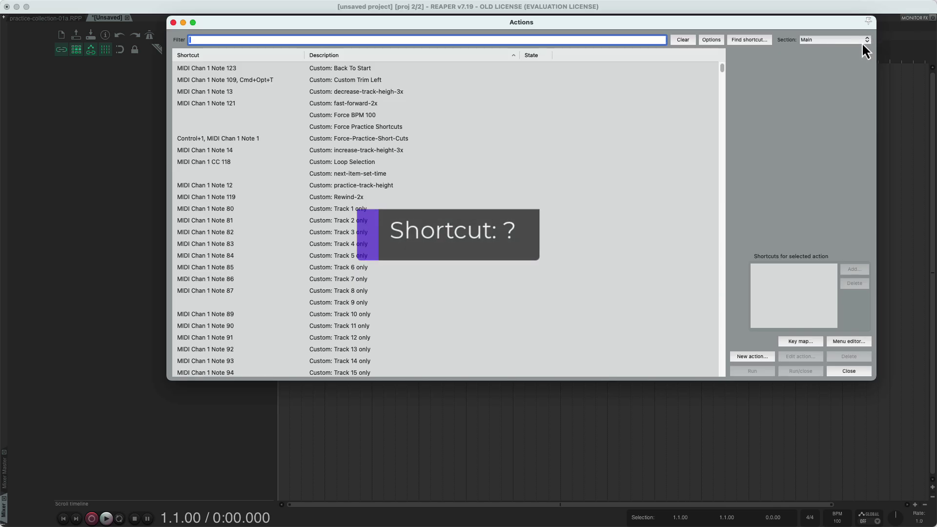
{"action": "left_click", "coordinate": [863, 43]}
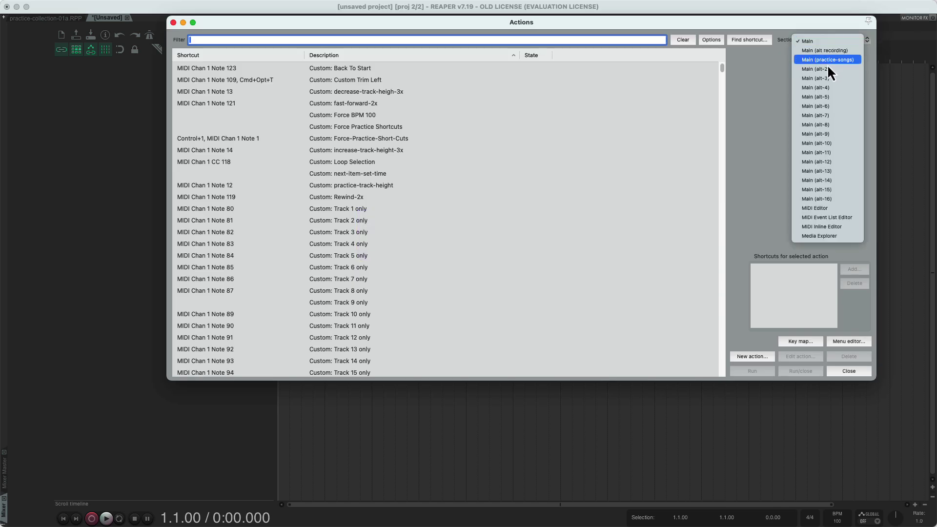
{"action": "left_click", "coordinate": [810, 69]}
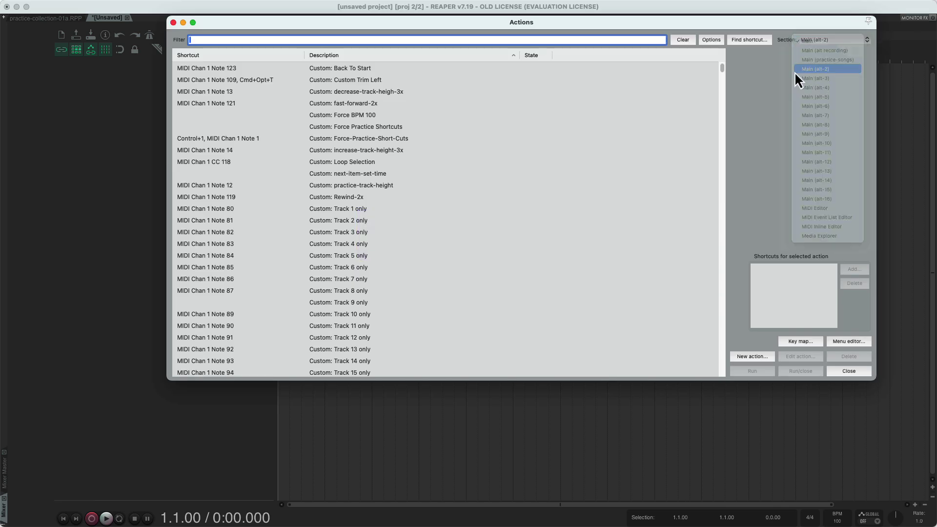
{"action": "left_click", "coordinate": [756, 357]}
{"action": "left_click", "coordinate": [765, 370]}
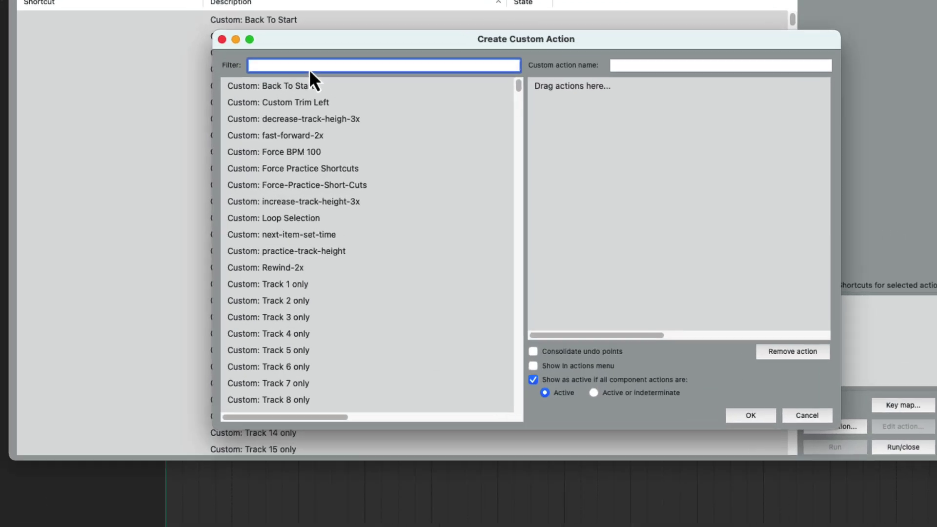
Add Transport: Stop, Track: Unsolo all tracks and Item properties: Unmute all items.
{"action": "type", "text": "stop pl"}
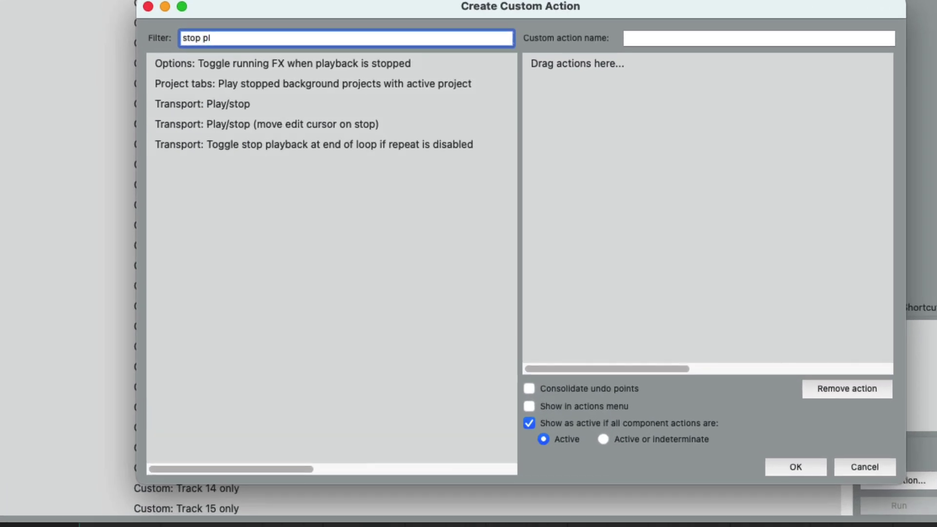
{"action": "key", "text": "BackSpace"}
{"action": "key", "text": "BackSpace"}
{"action": "key", "text": "BackSpace"}
{"action": "left_click_drag", "start_coordinate": [195, 265], "coordinate": [643, 77]}
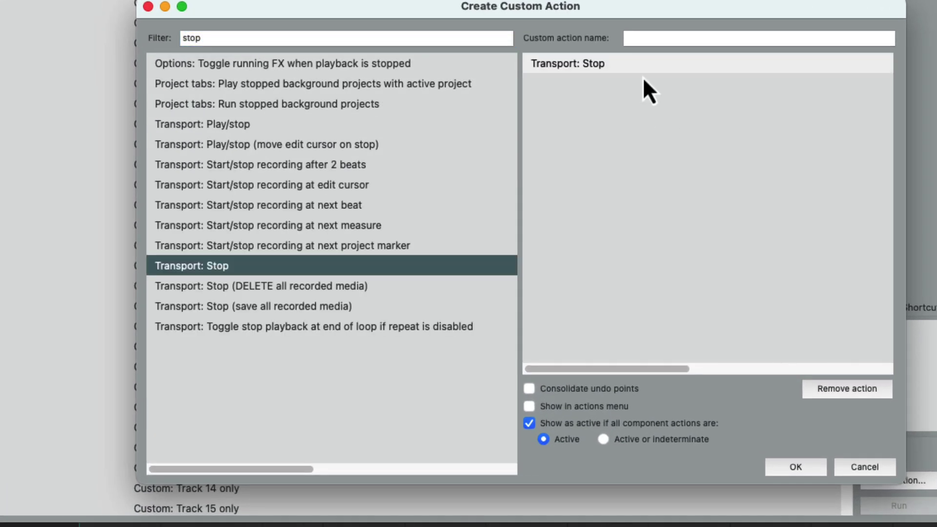
{"action": "left_click", "coordinate": [212, 39]}
{"action": "type", "text": "solo"}
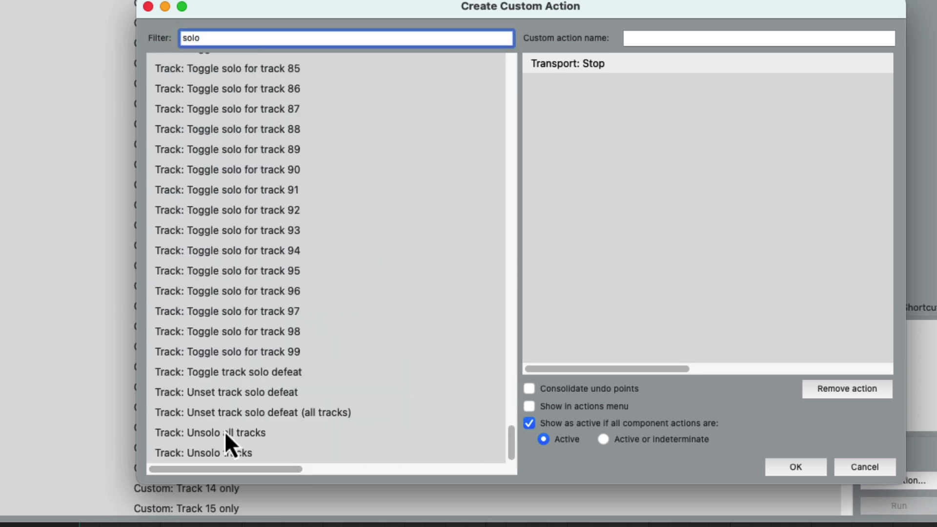
{"action": "left_click_drag", "start_coordinate": [224, 432], "coordinate": [590, 154]}
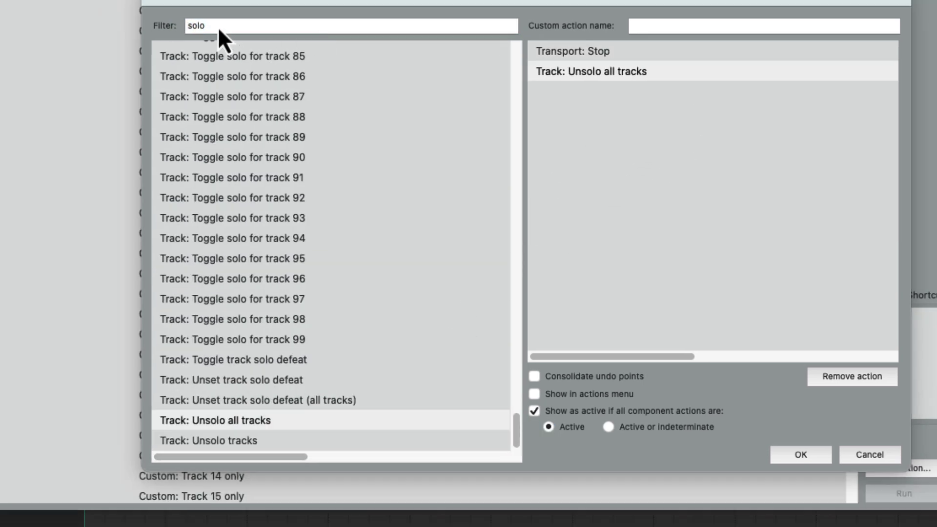
{"action": "left_click", "coordinate": [211, 25]}
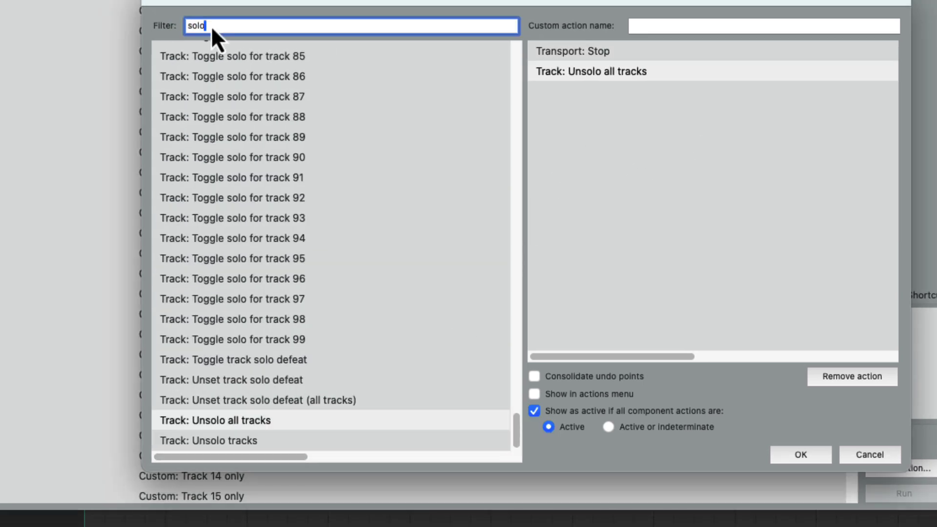
{"action": "type", "text": "un"}
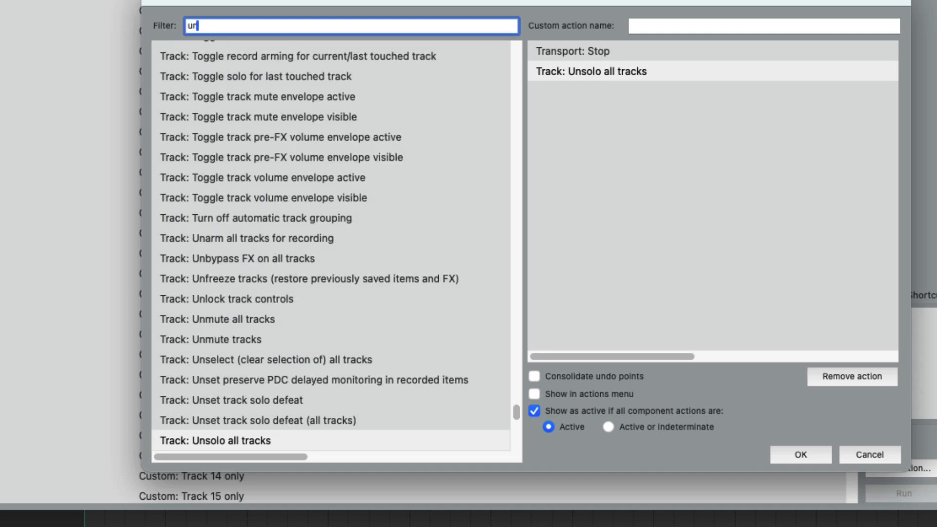
{"action": "type", "text": "mute"}
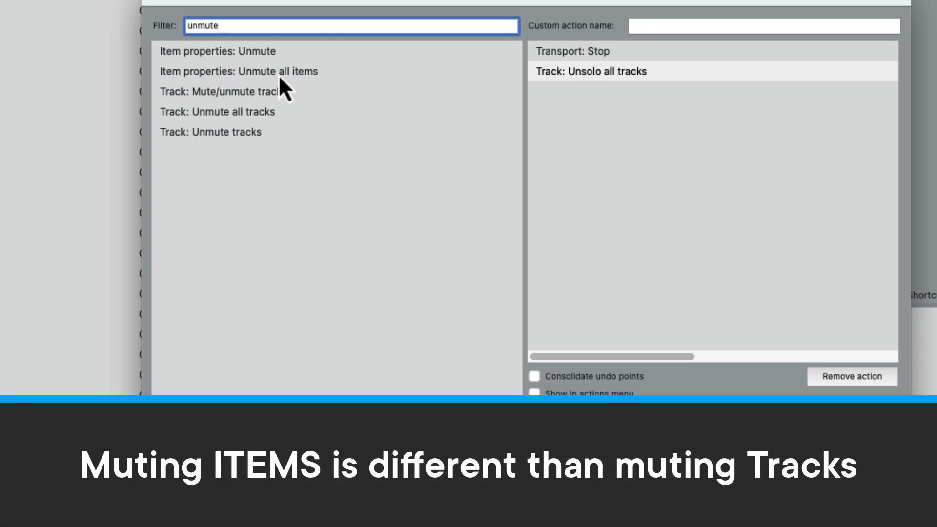
{"action": "left_click_drag", "start_coordinate": [277, 76], "coordinate": [598, 99]}
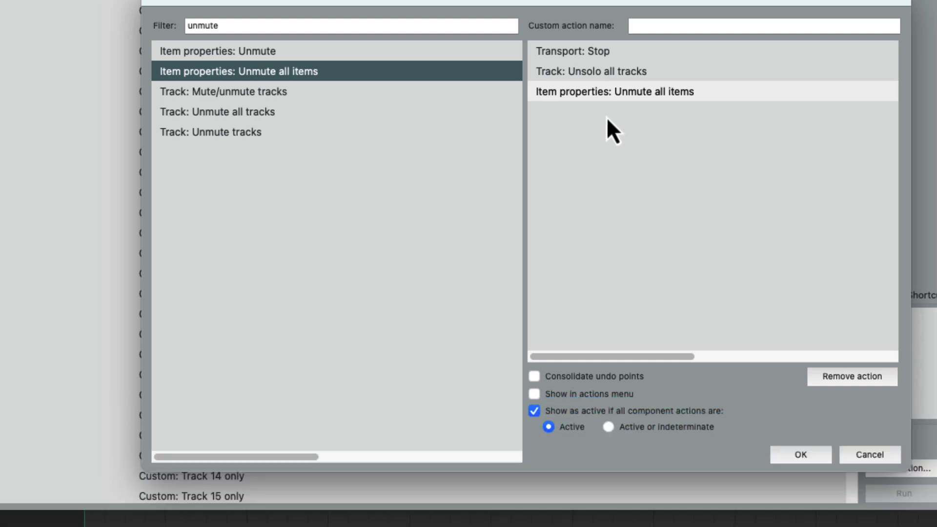
Append Solo/unsolo tracks, Move cursor to start of items and Go to start of project.
{"action": "double_click", "coordinate": [374, 27]}
{"action": "key", "text": "BackSpace"}
{"action": "type", "text": "solo"}
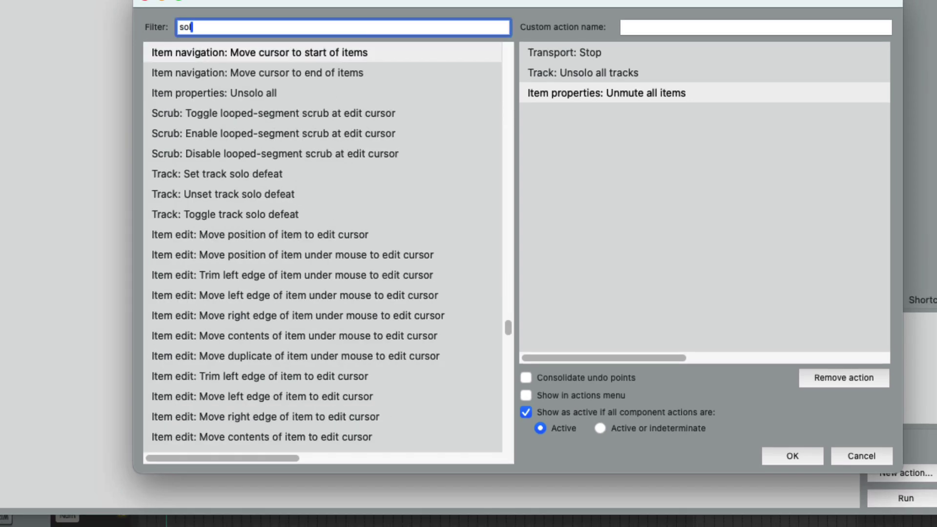
{"action": "type", "text": "/"}
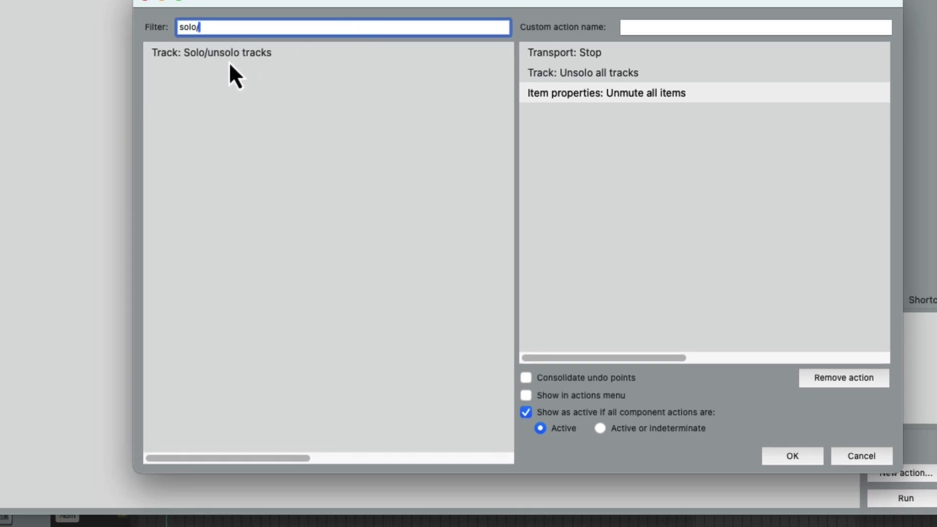
{"action": "left_click_drag", "start_coordinate": [228, 61], "coordinate": [566, 124]}
{"action": "triple_click", "coordinate": [341, 27]}
{"action": "key", "text": "BackSpace"}
{"action": "type", "text": "move "}
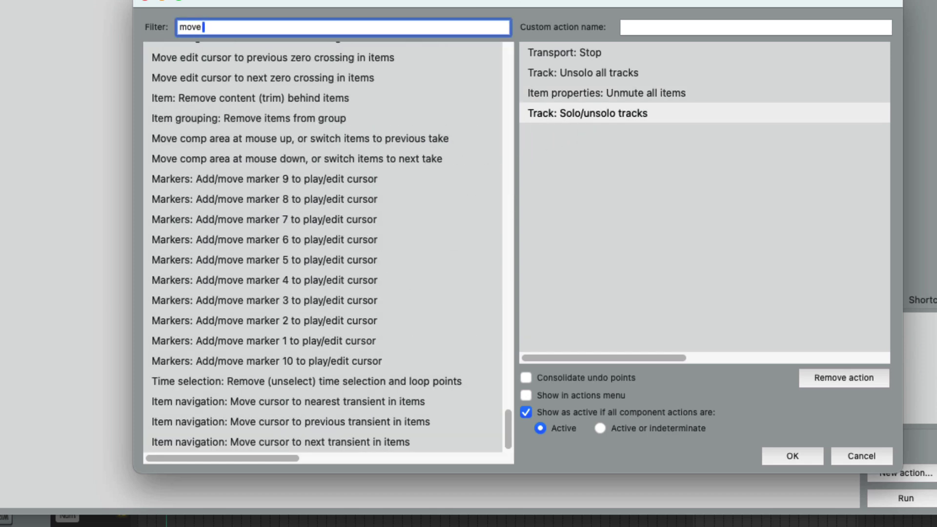
{"action": "type", "text": "cursor to start"}
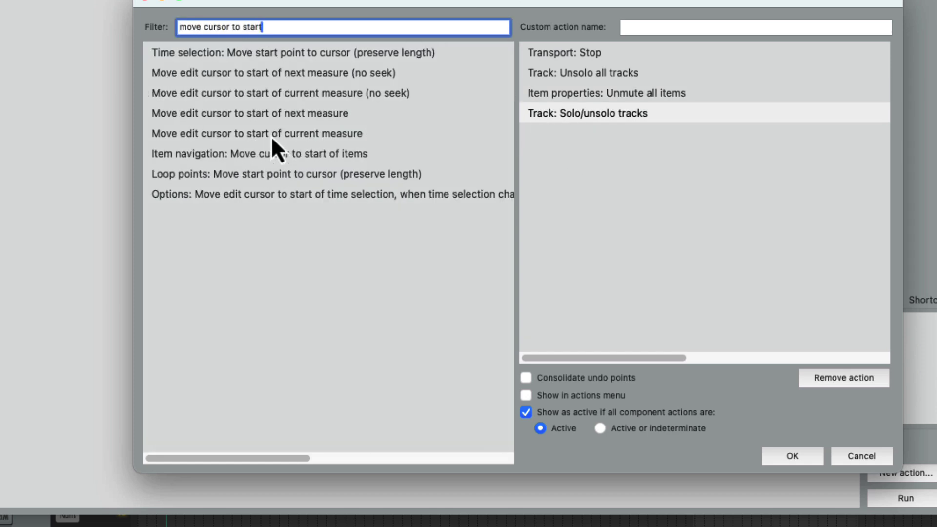
{"action": "left_click_drag", "start_coordinate": [275, 155], "coordinate": [613, 148]}
{"action": "triple_click", "coordinate": [179, 28]}
{"action": "type", "text": "g"}
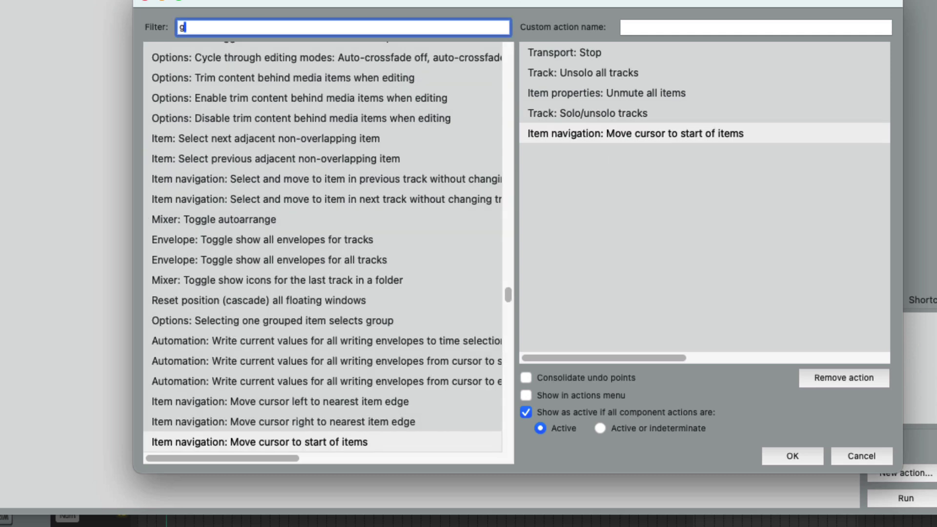
{"action": "type", "text": "o to start"}
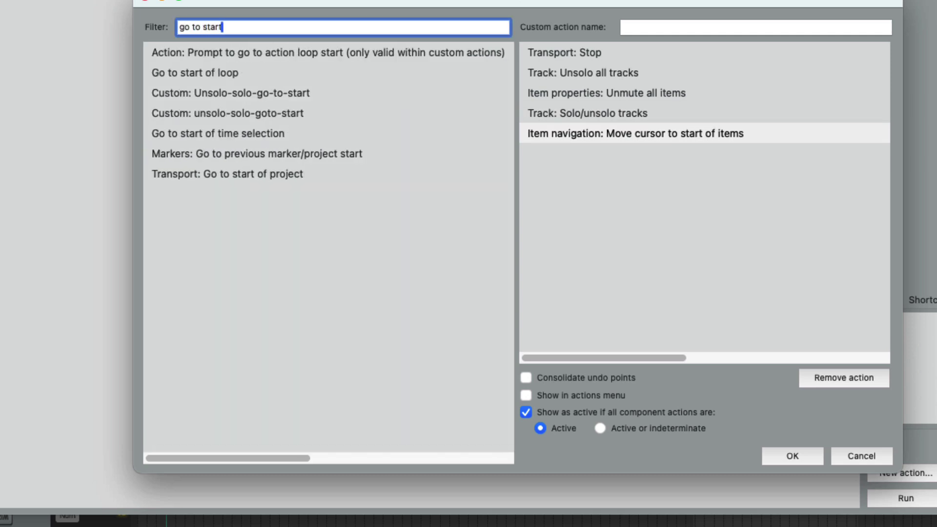
{"action": "left_click_drag", "start_coordinate": [207, 172], "coordinate": [591, 180]}
{"action": "left_click_drag", "start_coordinate": [591, 179], "coordinate": [591, 179]}
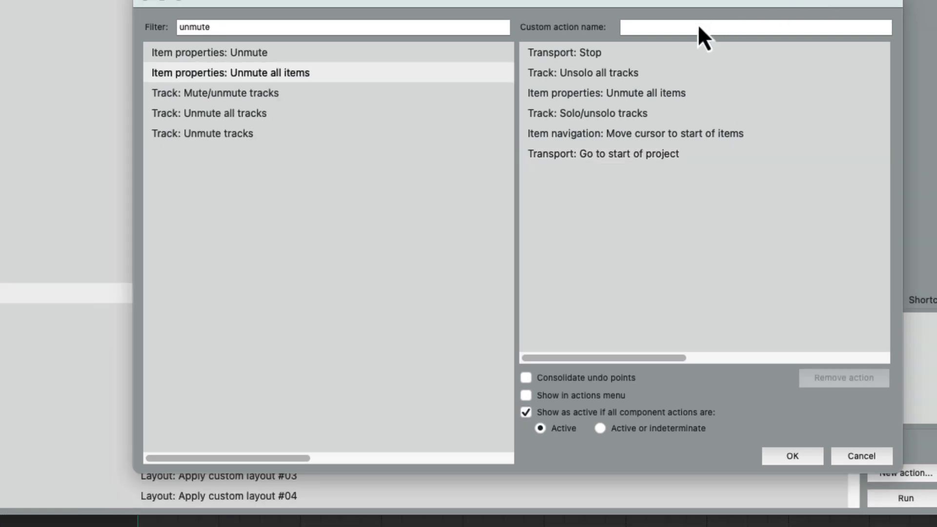
Name the custom action 'unsolo-solo-goto-start' and save it.
{"action": "left_click", "coordinate": [699, 27]}
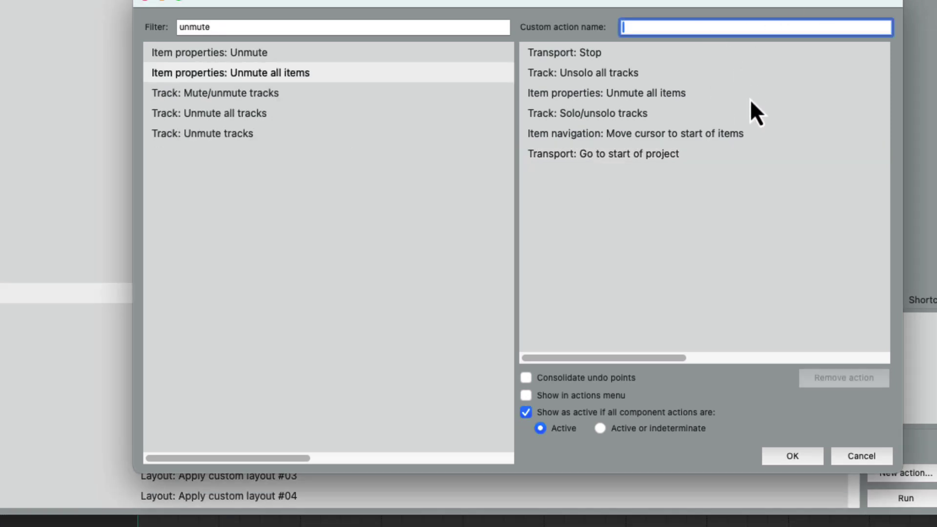
{"action": "type", "text": "unsolo-solo-goto-st"}
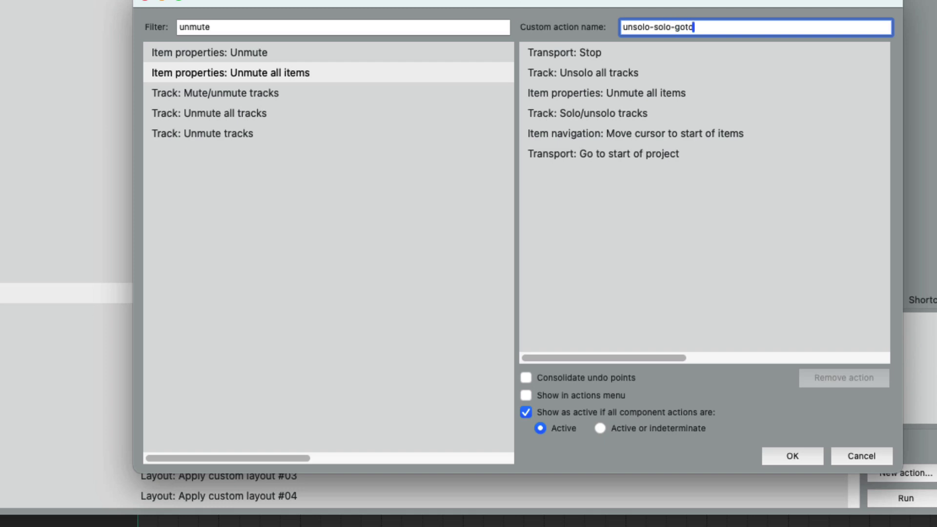
{"action": "type", "text": "art"}
{"action": "left_click", "coordinate": [801, 461]}
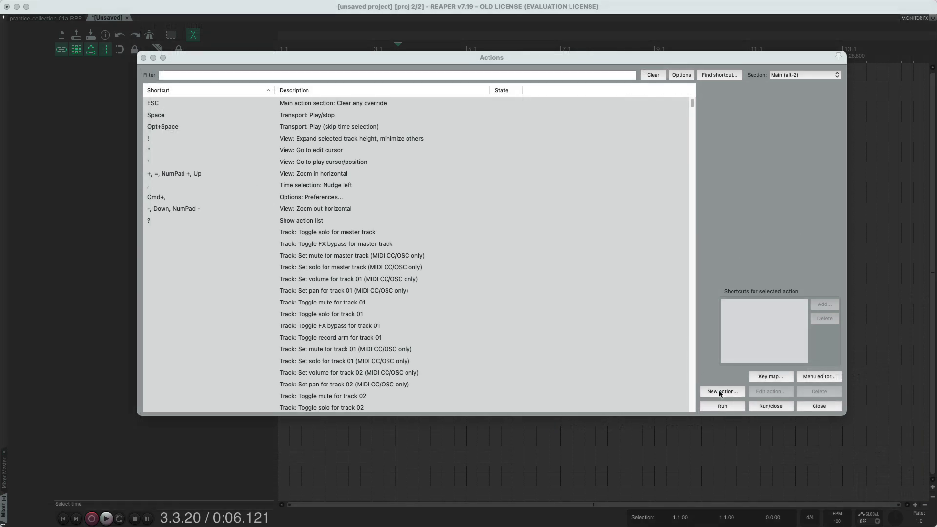
Create a new custom action named 'Track 1 Only'.
{"action": "left_click", "coordinate": [723, 391]}
{"action": "left_click", "coordinate": [731, 404]}
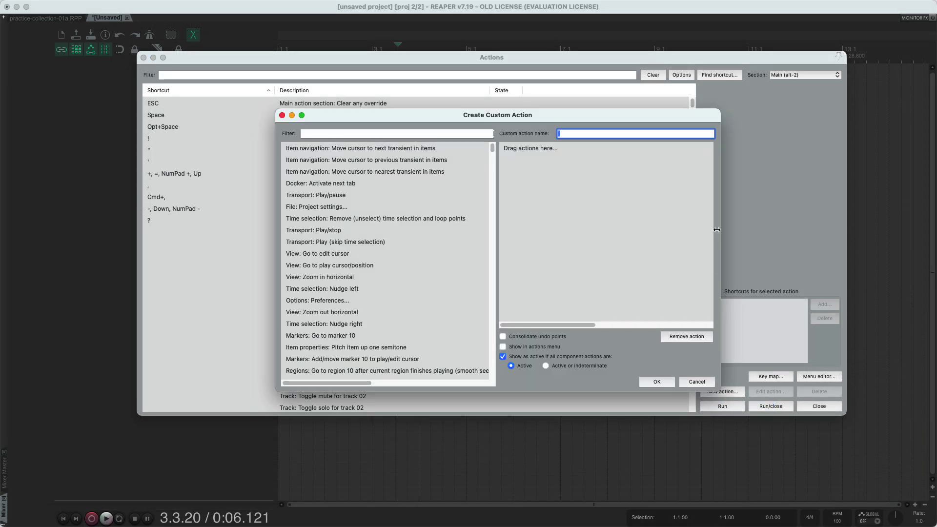
{"action": "type", "text": "Track 1  Only"}
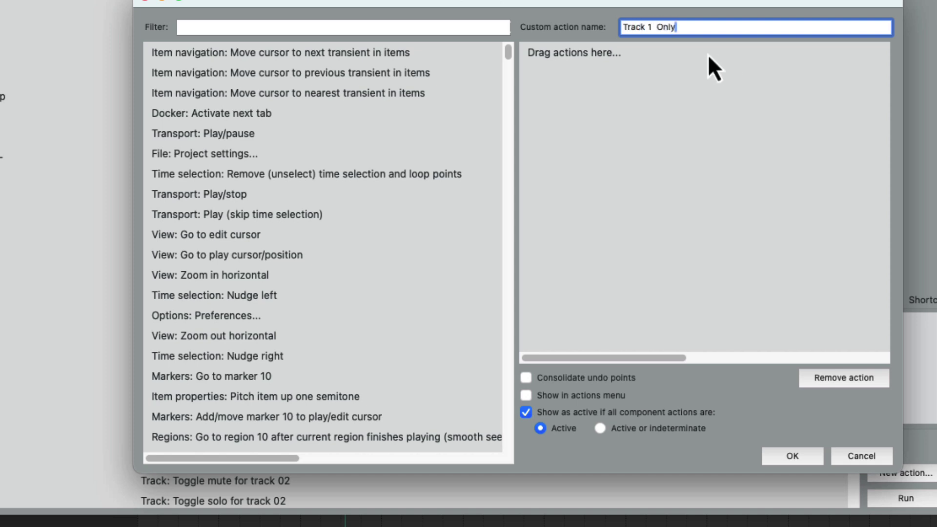
Add Track: Select track 01 and Custom: unsolo-solo-goto-start to the action.
{"action": "left_click", "coordinate": [231, 28]}
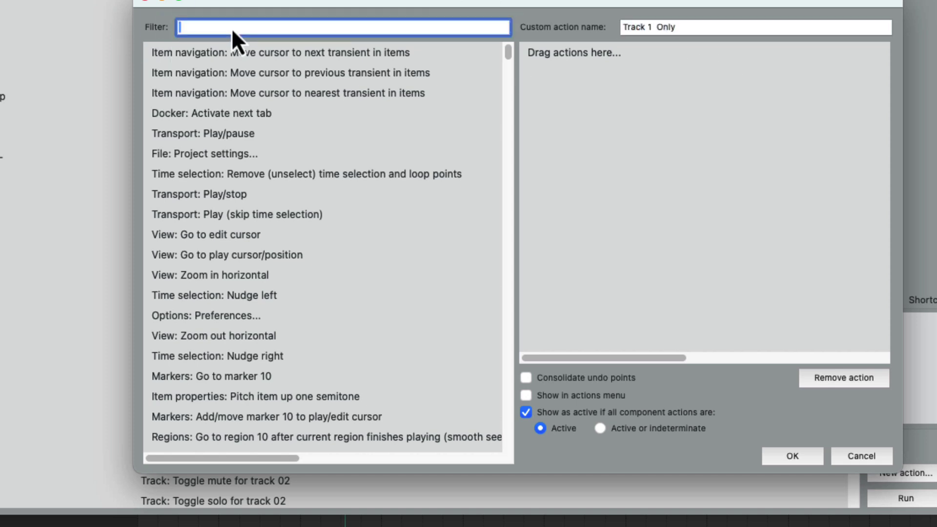
{"action": "type", "text": "track 01"}
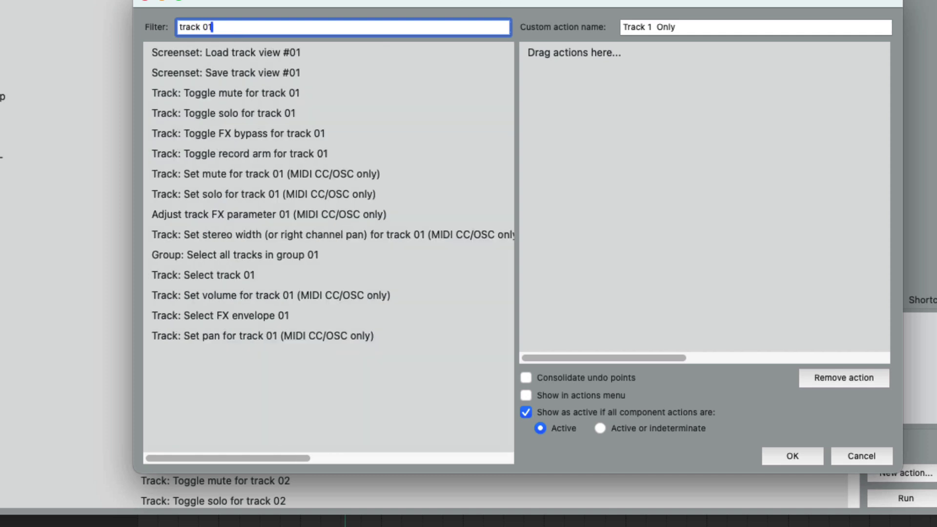
{"action": "left_click_drag", "start_coordinate": [229, 276], "coordinate": [581, 88]}
{"action": "double_click", "coordinate": [207, 27]}
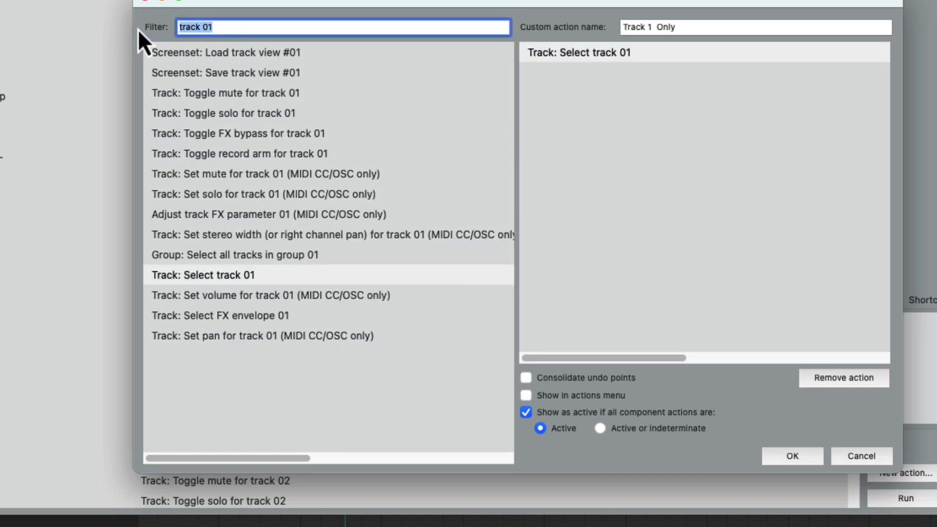
{"action": "type", "text": "unsolo"}
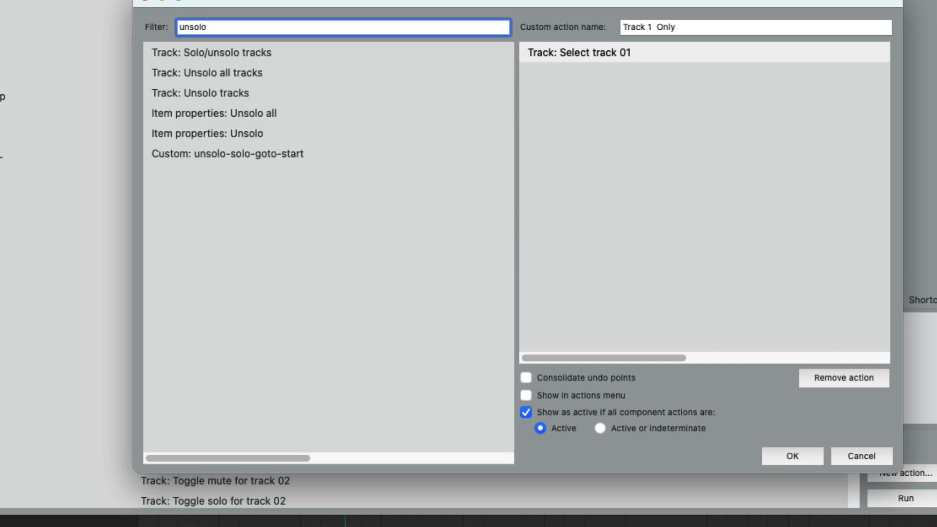
{"action": "left_click_drag", "start_coordinate": [222, 154], "coordinate": [572, 96]}
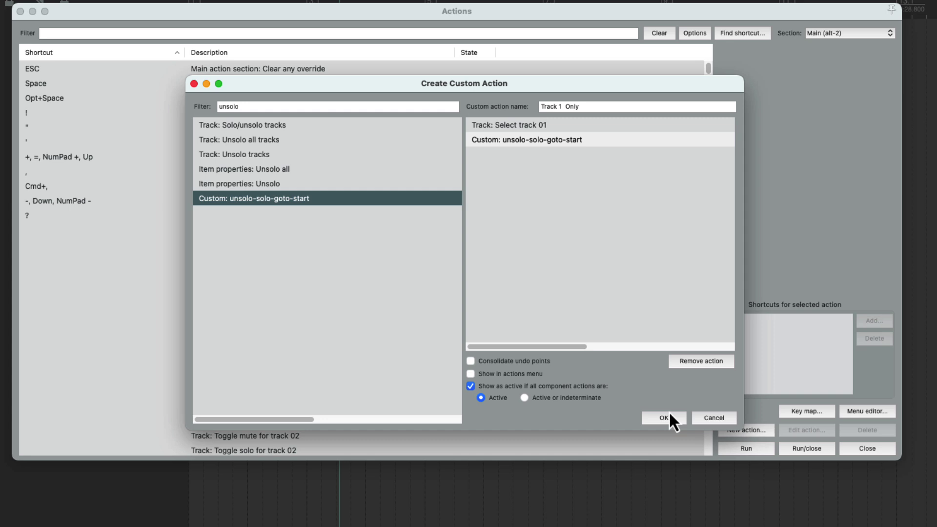
Save the Custom: Track 1 Only action and bind it to key 1 and MIDI channel 1 note 80.
{"action": "left_click", "coordinate": [792, 456]}
{"action": "left_click", "coordinate": [870, 322]}
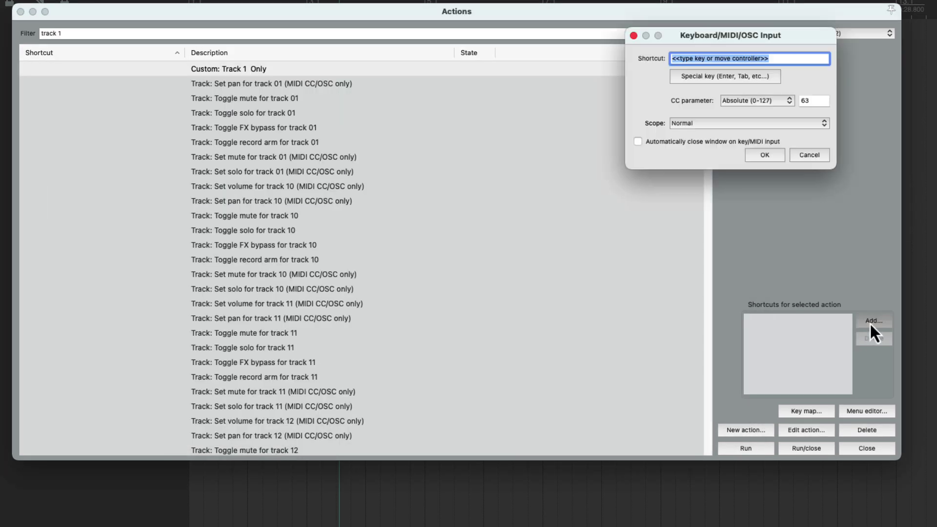
{"action": "key", "text": "1"}
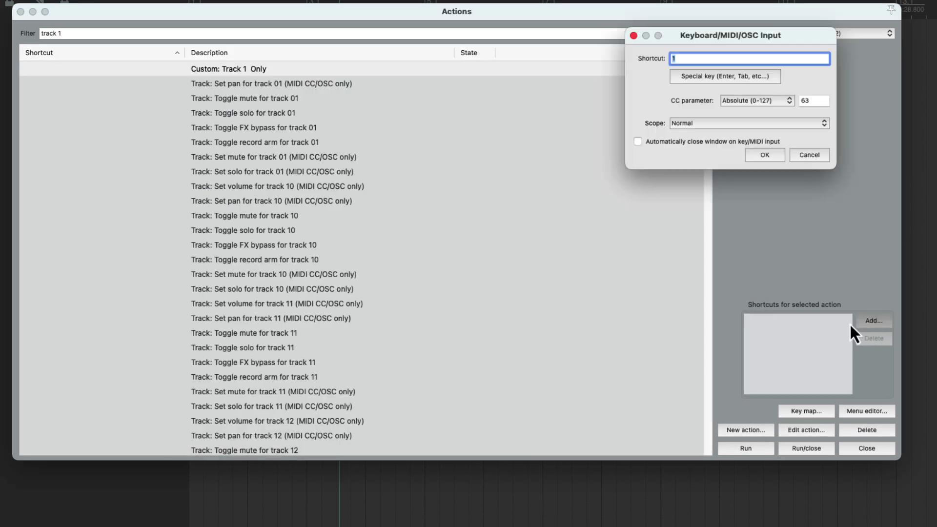
{"action": "left_click", "coordinate": [765, 155]}
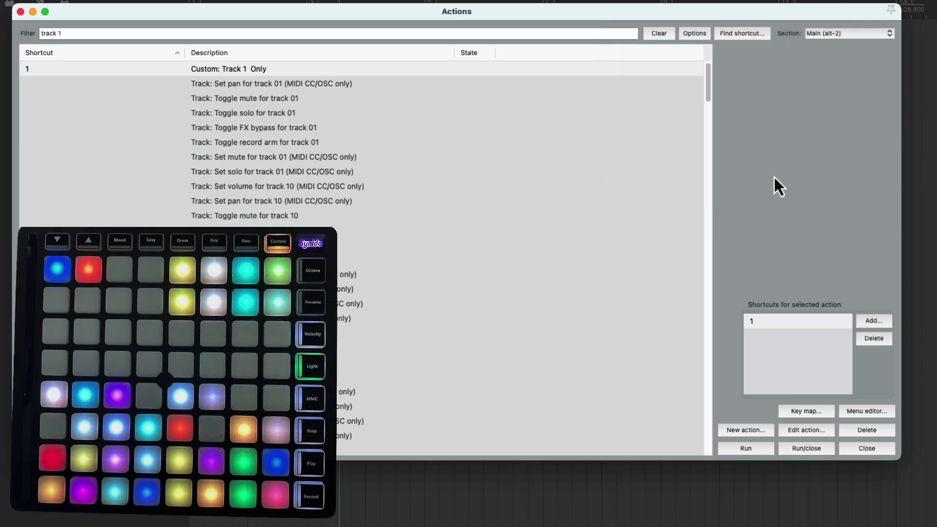
{"action": "left_click", "coordinate": [880, 320]}
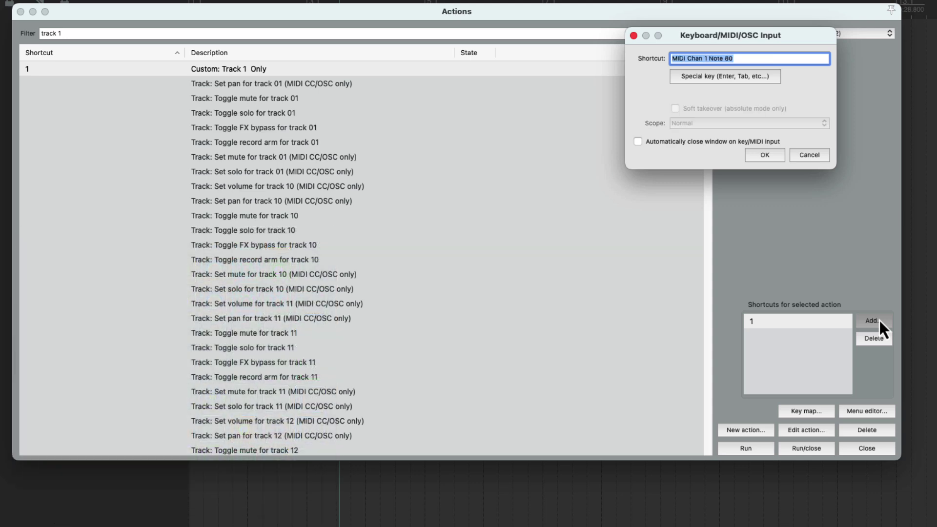
{"action": "left_click", "coordinate": [764, 155]}
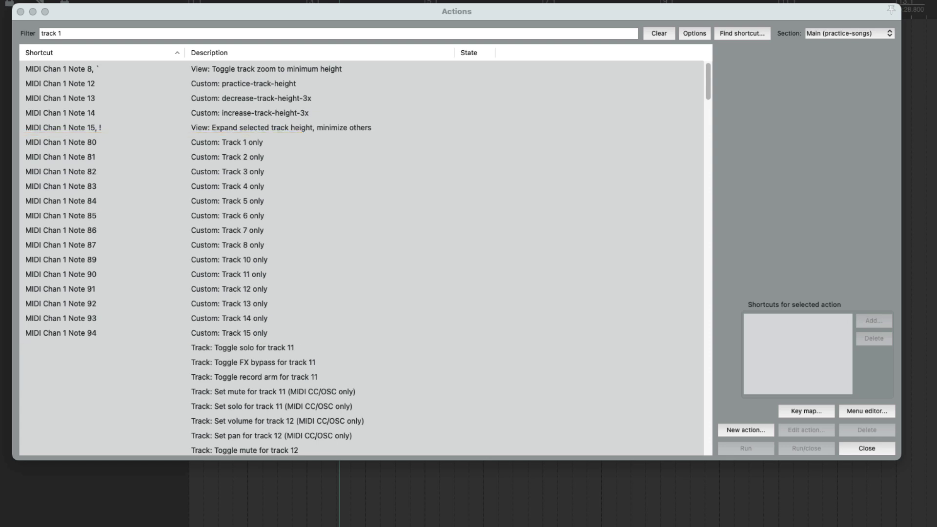
Filter the Actions list for 'Track: Select track' and browse the select actions for tracks 01–99.
{"action": "key", "text": "shift+slash"}
{"action": "type", "text": "Track: Select track"}
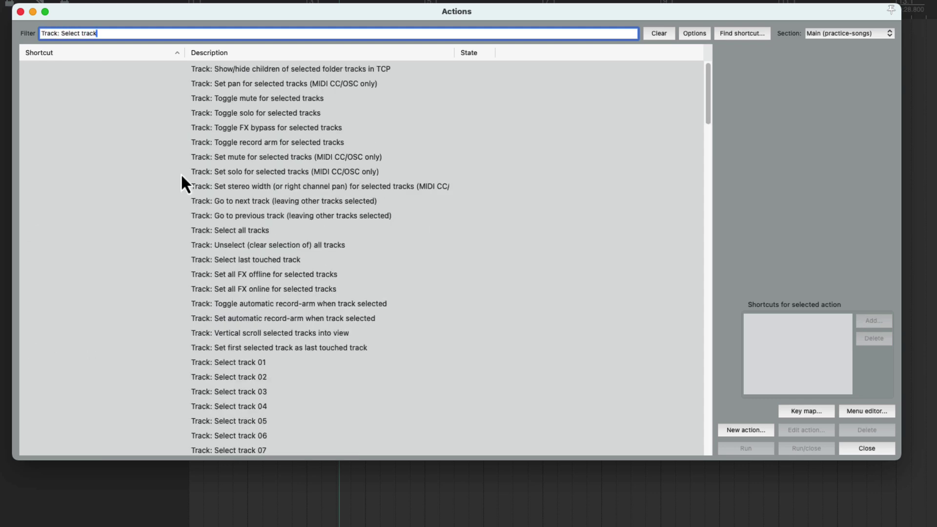
{"action": "scroll", "coordinate": [361, 335], "scroll_direction": "down", "scroll_amount": 20}
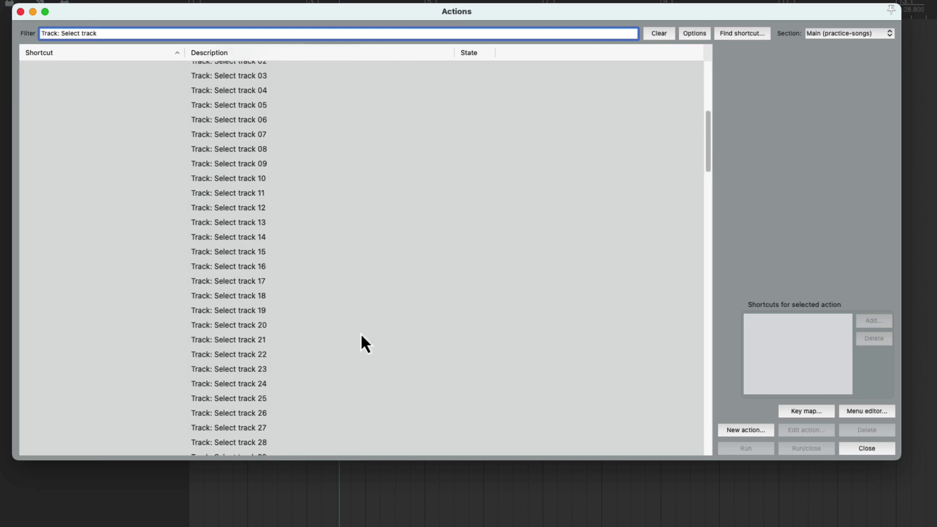
{"action": "scroll", "coordinate": [361, 335], "scroll_direction": "down", "scroll_amount": 15}
{"action": "scroll", "coordinate": [362, 335], "scroll_direction": "up", "scroll_amount": 5}
{"action": "scroll", "coordinate": [365, 344], "scroll_direction": "up", "scroll_amount": 1}
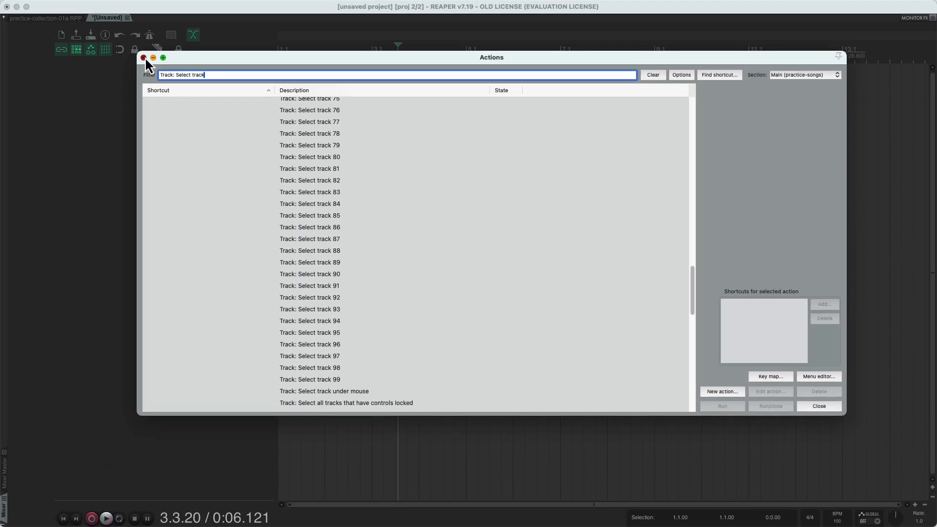
Close the Actions list and look at practice-collection-01a before returning to the unsaved project.
{"action": "left_click", "coordinate": [144, 58]}
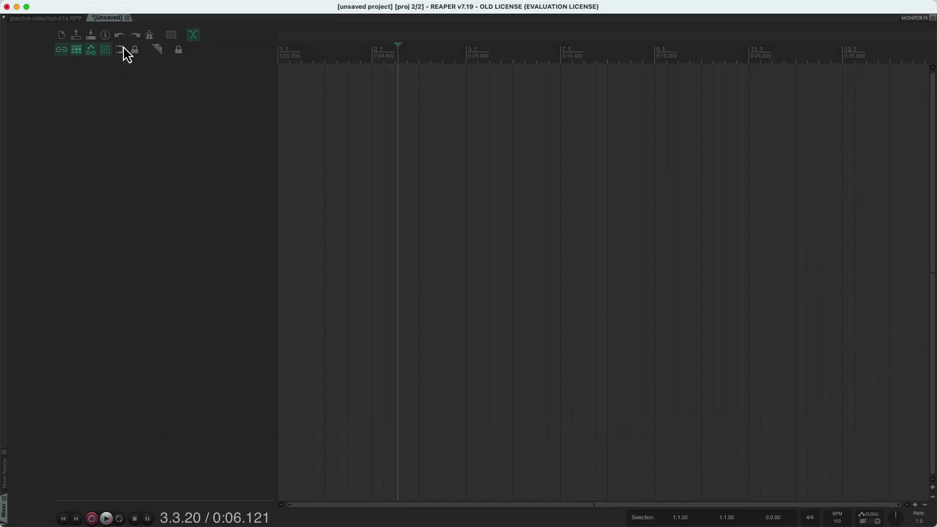
{"action": "left_click", "coordinate": [52, 22]}
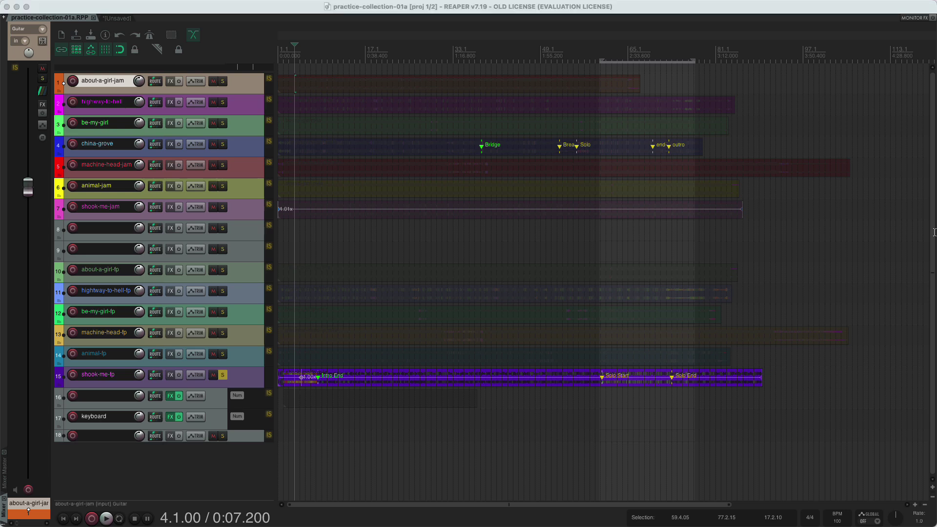
{"action": "left_click", "coordinate": [123, 20]}
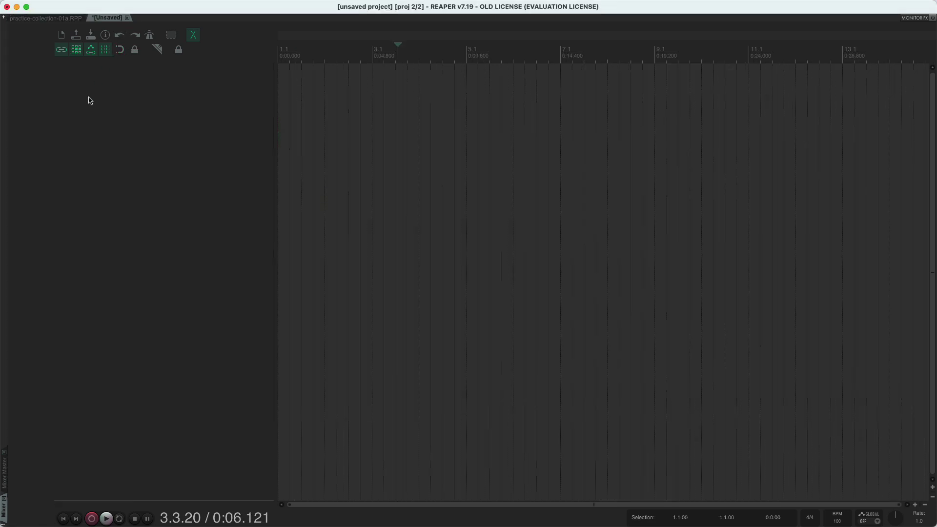
Remove the empty track and import 01 Snatch it Back.mp3 onto its own track.
{"action": "double_click", "coordinate": [125, 97]}
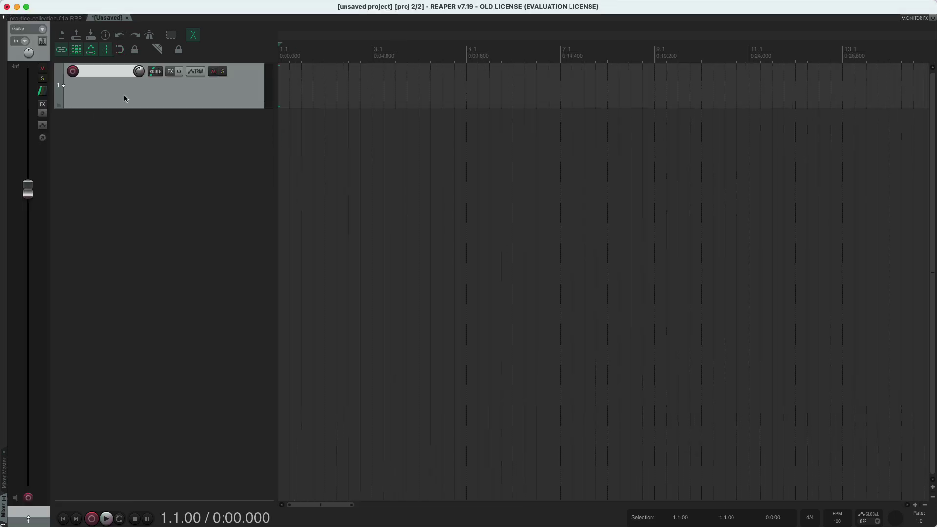
{"action": "right_click", "coordinate": [125, 99]}
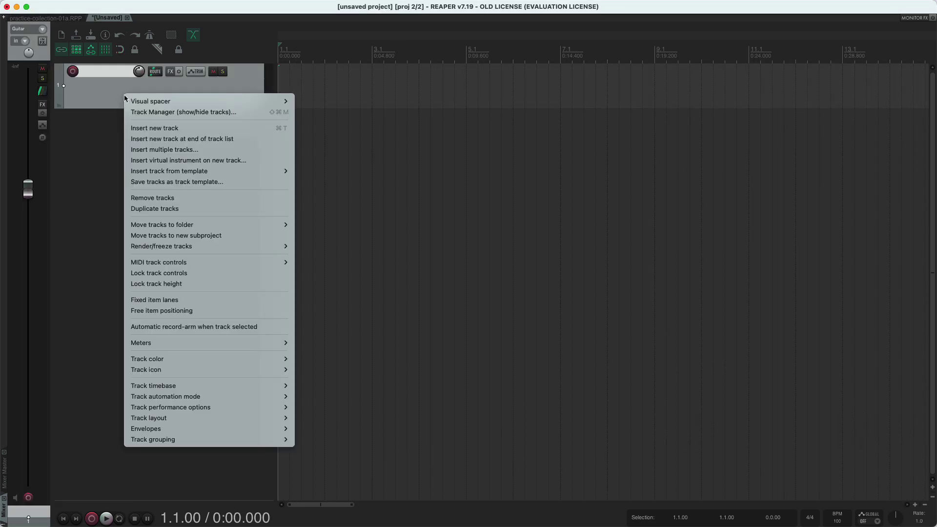
{"action": "left_click", "coordinate": [157, 197]}
{"action": "left_click_drag", "start_coordinate": [158, 201], "coordinate": [272, 99]}
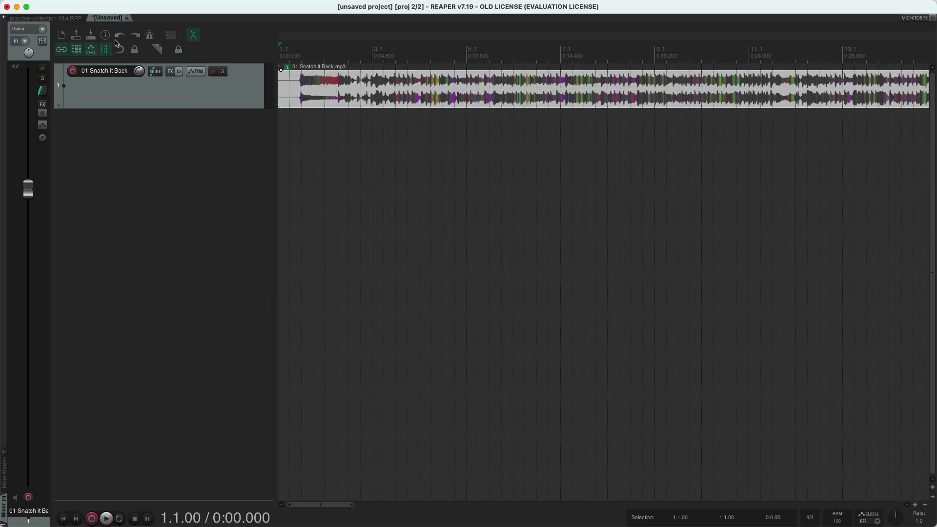
{"action": "left_click", "coordinate": [108, 37]}
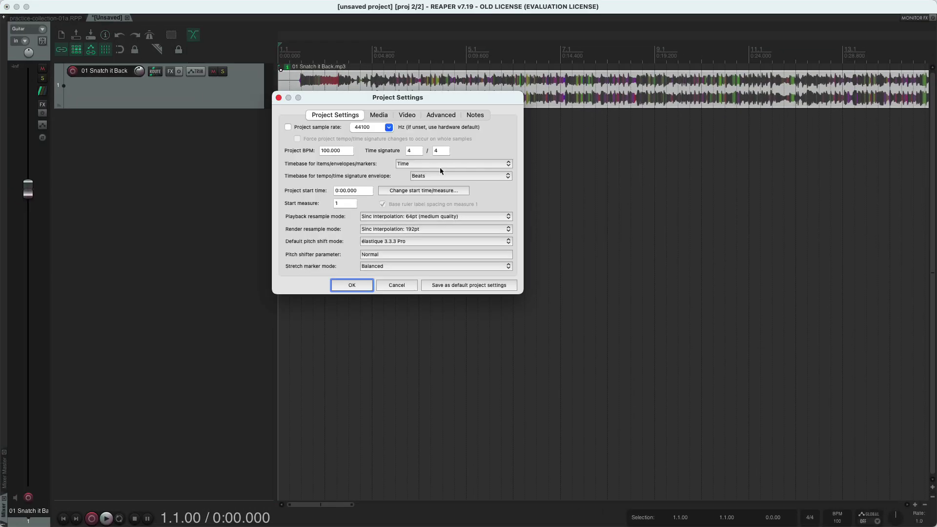
{"action": "left_click", "coordinate": [279, 98]}
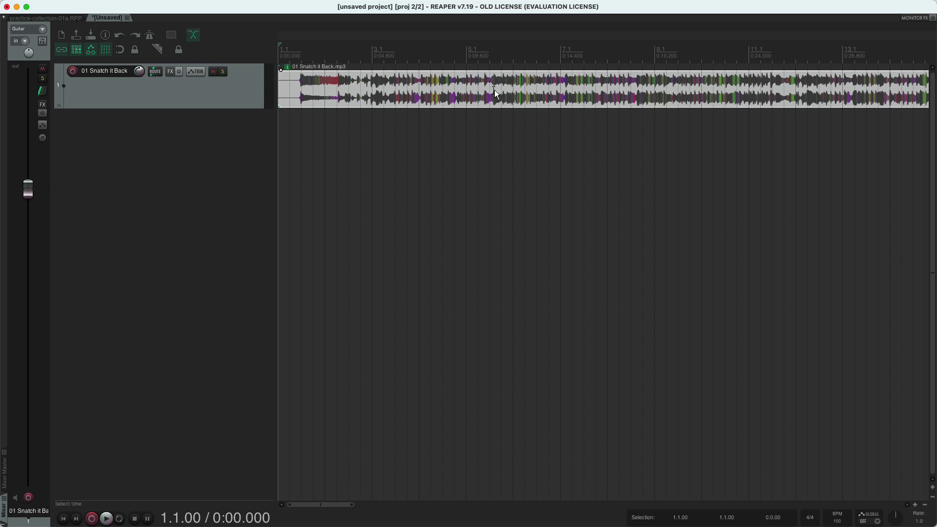
Set the Snatch it Back item's timebase to beats (auto-stretch at tempo changes).
{"action": "right_click", "coordinate": [496, 92]}
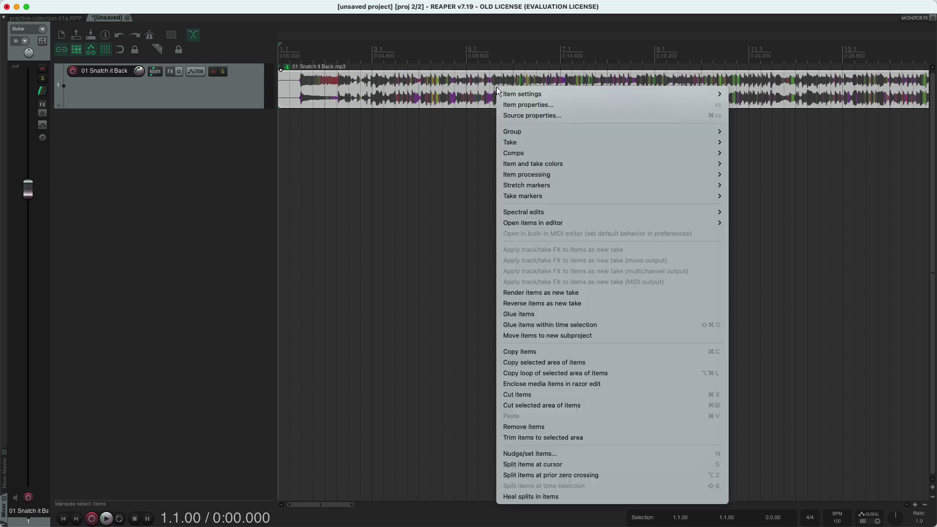
{"action": "mouse_move", "coordinate": [530, 94]}
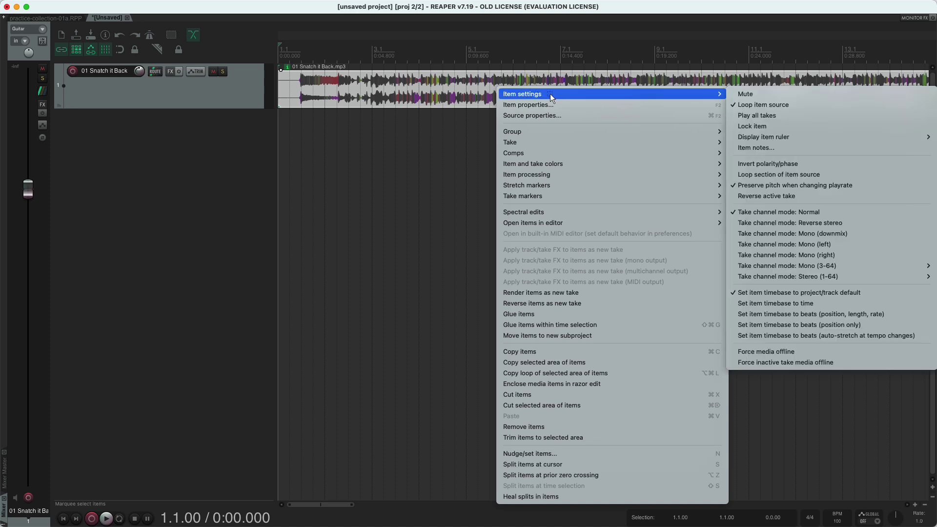
{"action": "left_click", "coordinate": [926, 337]}
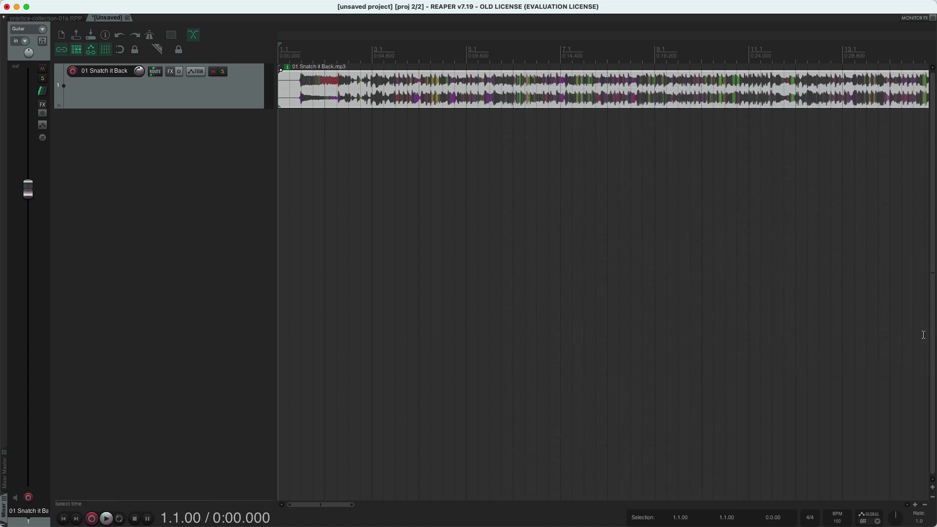
Play the song from near the start and raise the project tempo to 110 BPM.
{"action": "left_click", "coordinate": [283, 127]}
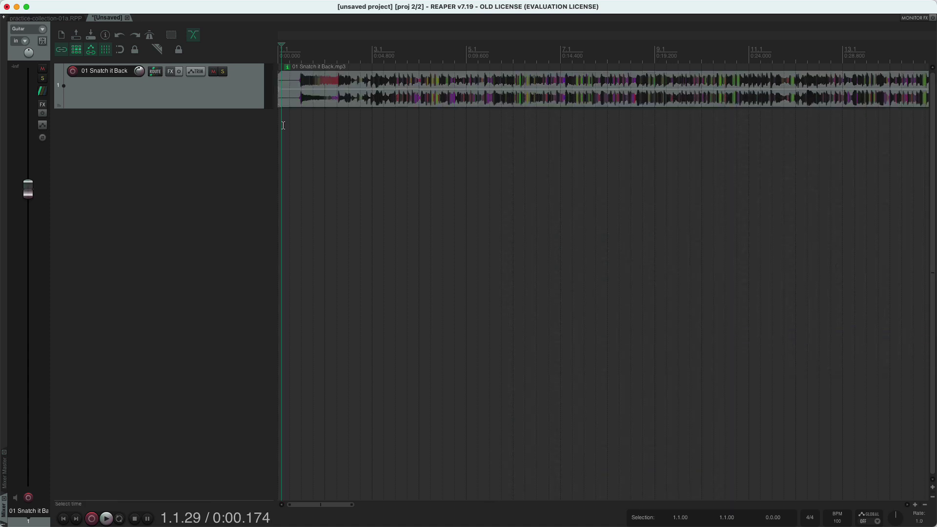
{"action": "key", "text": "space"}
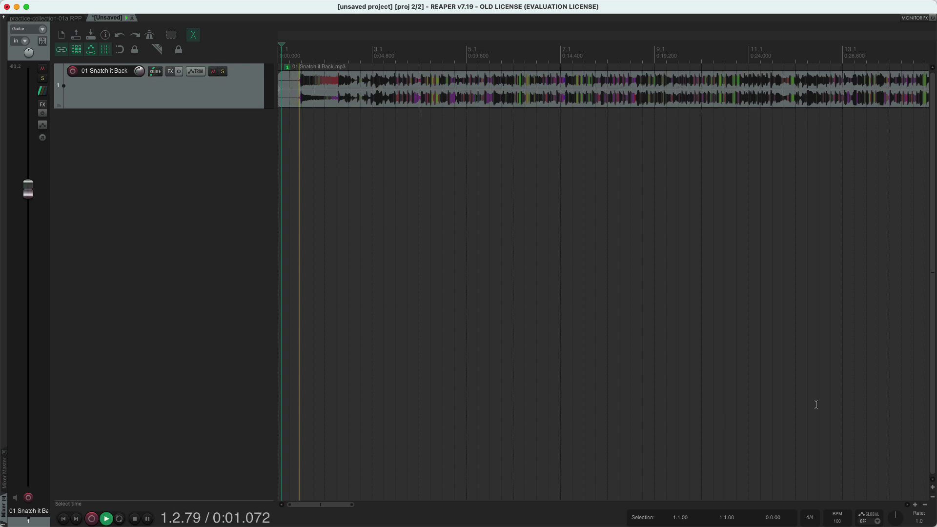
{"action": "left_click", "coordinate": [838, 521]}
{"action": "type", "text": "110"}
{"action": "key", "text": "Tab"}
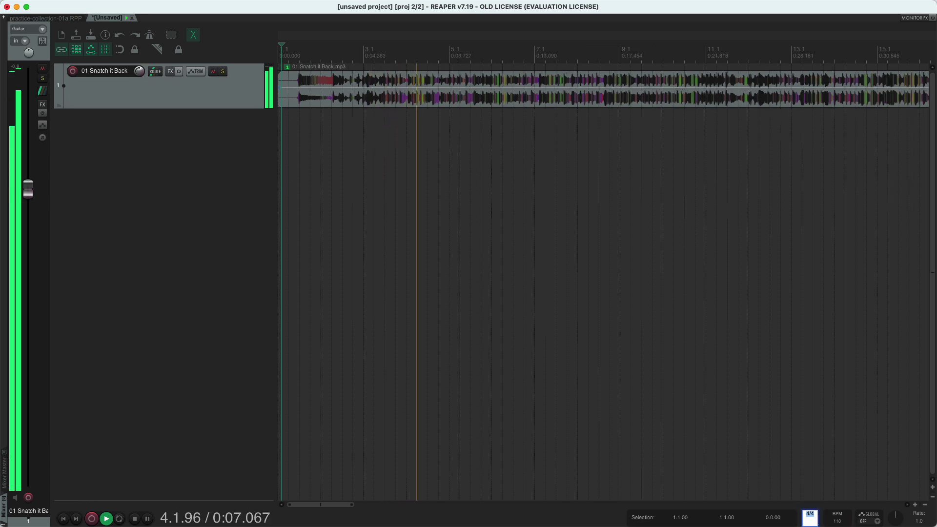
Return the tempo to 100 BPM, stop playback, and place the edit cursor near 0:02.189.
{"action": "left_click", "coordinate": [838, 522]}
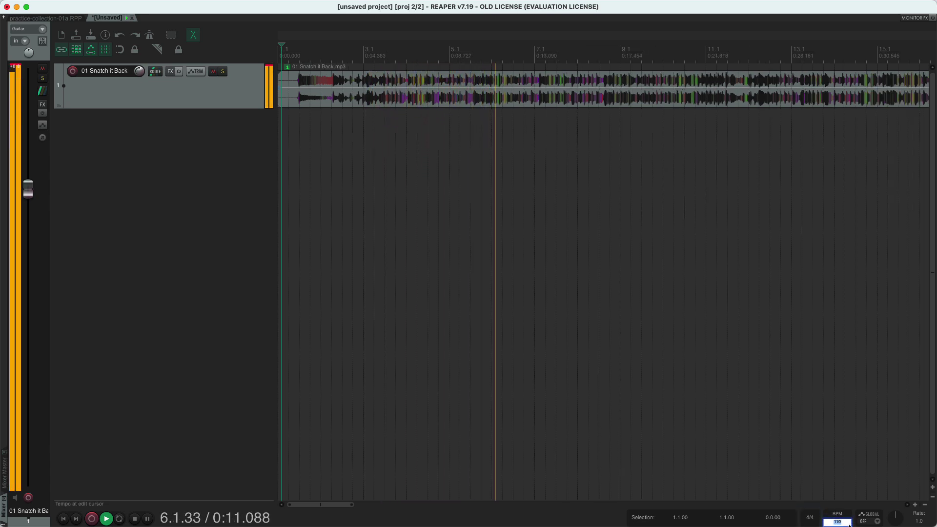
{"action": "type", "text": "100"}
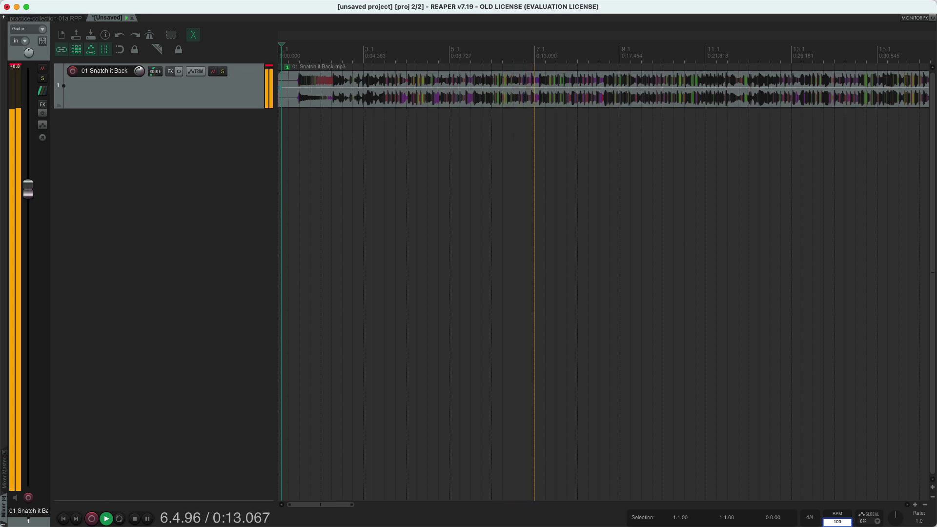
{"action": "key", "text": "Tab"}
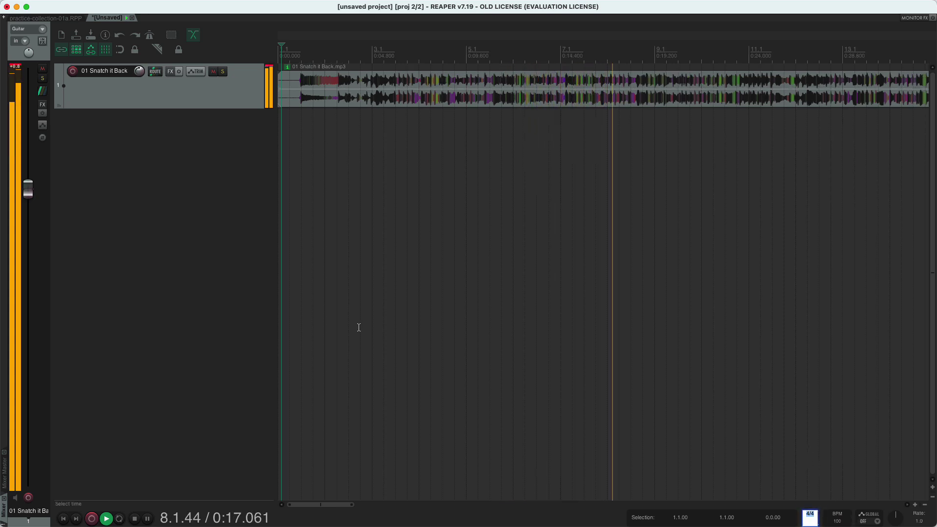
{"action": "left_click", "coordinate": [134, 519]}
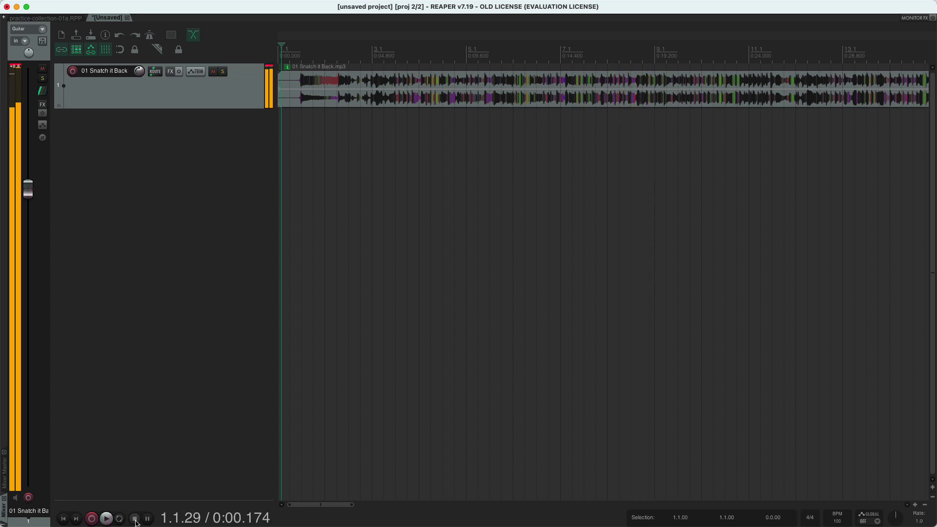
{"action": "left_click", "coordinate": [321, 190]}
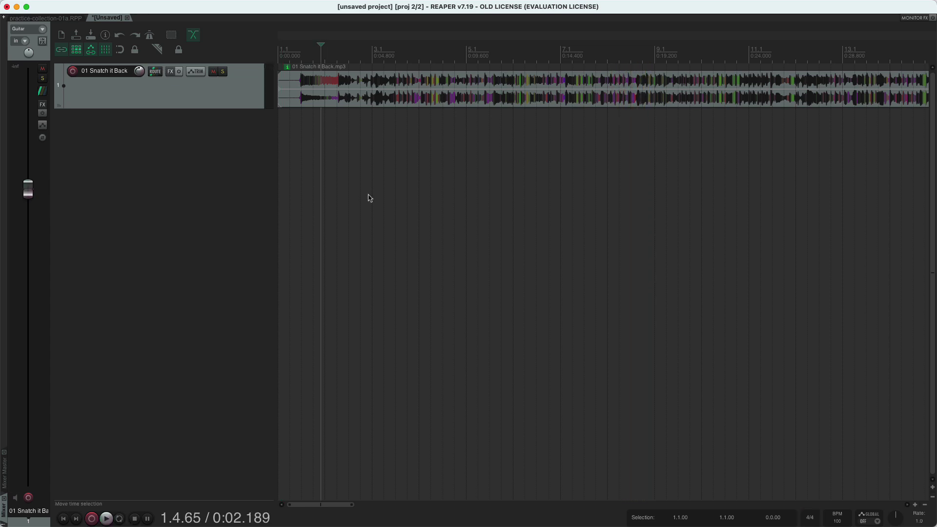
Filter Actions for 'project tempo' and view the MIDI note 115/117 shortcuts of the 01 BPM decrease and increase actions.
{"action": "key", "text": "question"}
{"action": "type", "text": "project"}
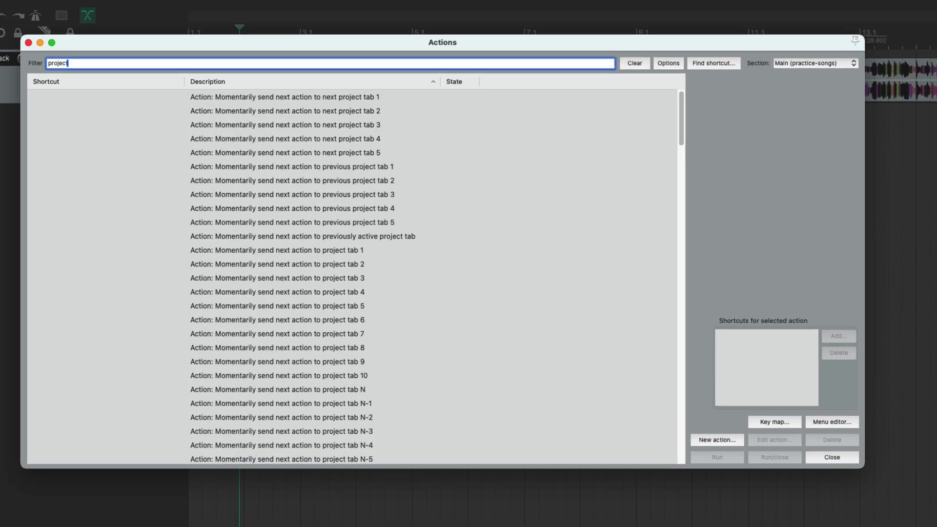
{"action": "type", "text": " tempo"}
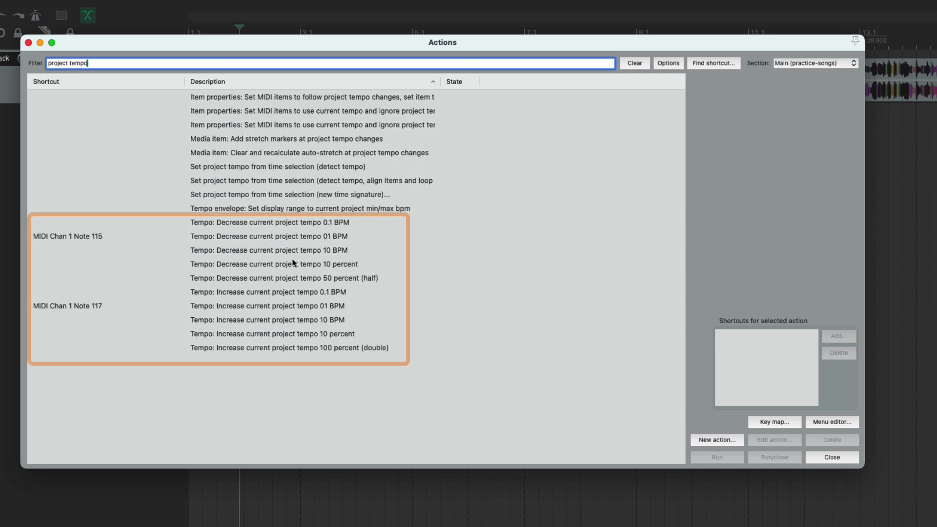
{"action": "left_click", "coordinate": [247, 237]}
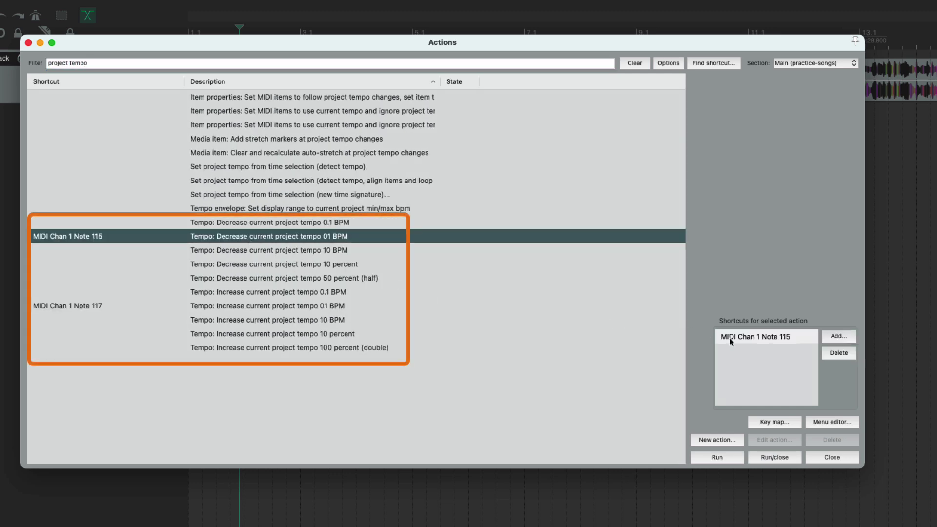
{"action": "left_click", "coordinate": [116, 306]}
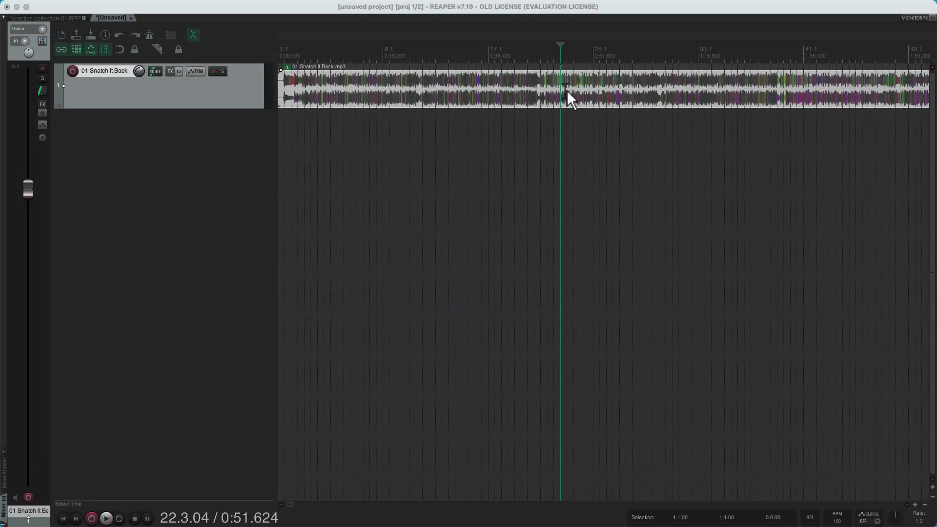
Open the Edit Take Marker dialog at 22.3.04 on the Snatch it Back item, then dismiss it.
{"action": "right_click", "coordinate": [560, 92]}
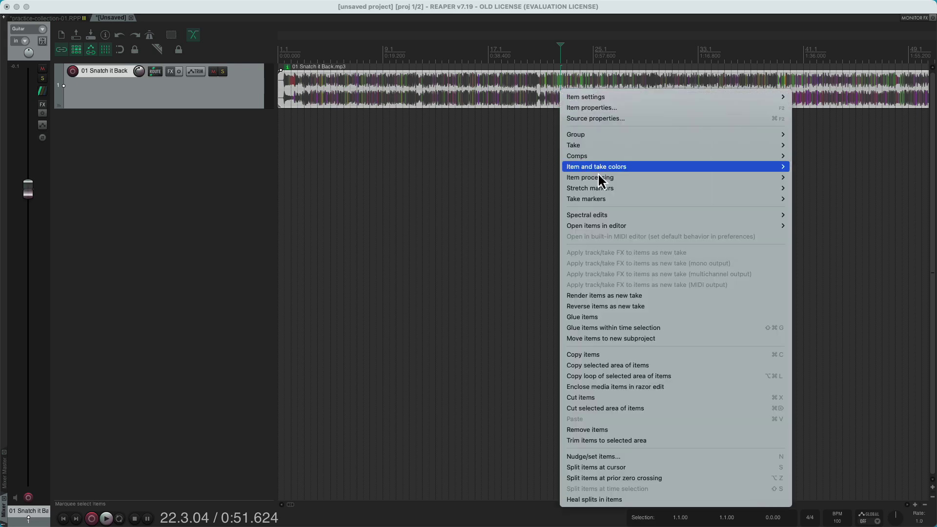
{"action": "mouse_move", "coordinate": [603, 199]}
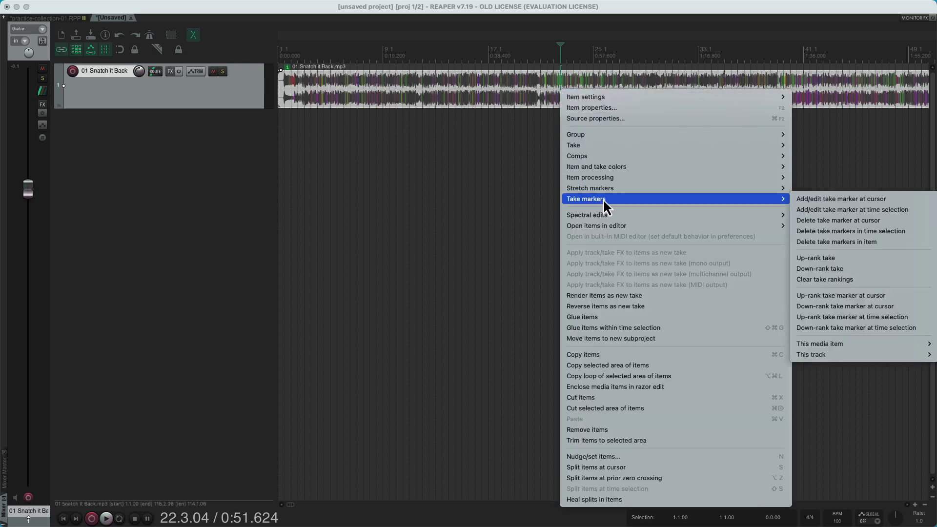
{"action": "left_click", "coordinate": [811, 203]}
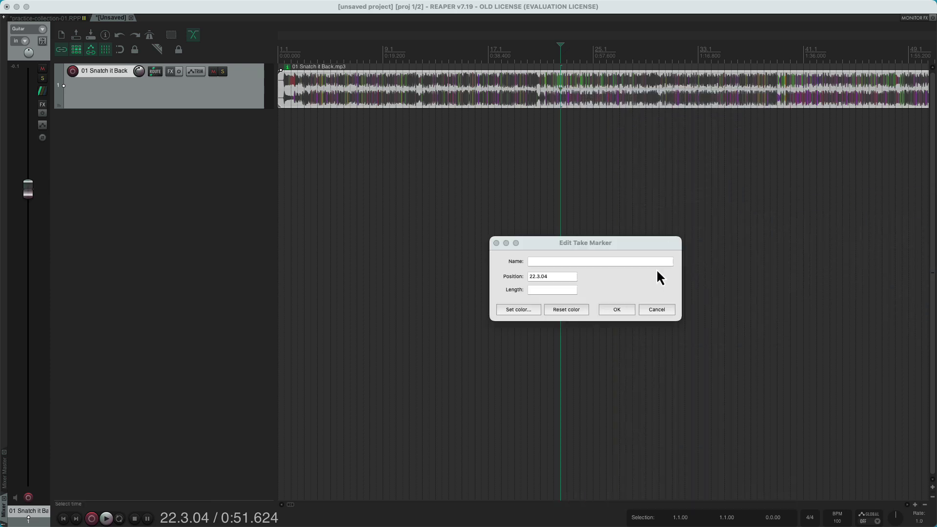
{"action": "left_click", "coordinate": [661, 309]}
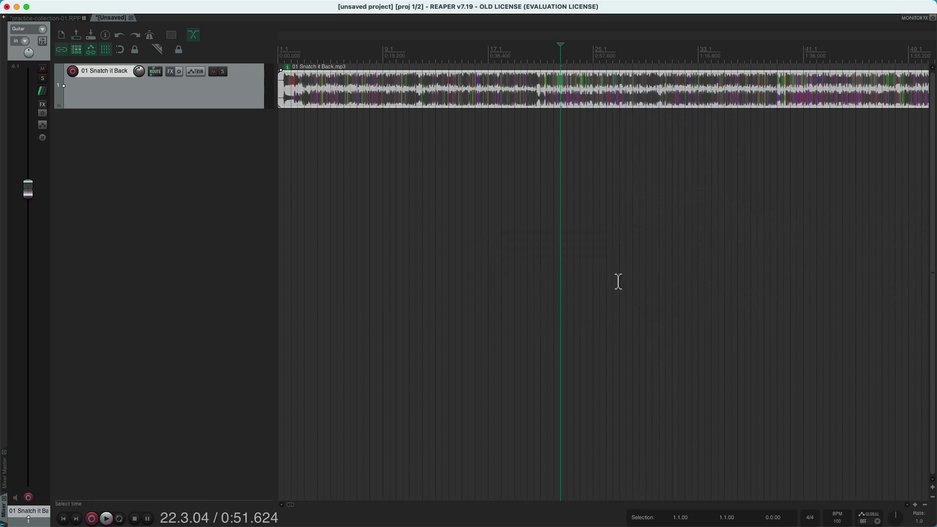
Filter the Actions list for 'add take marker' and switch to the Main (alt-2) section.
{"action": "key", "text": "?"}
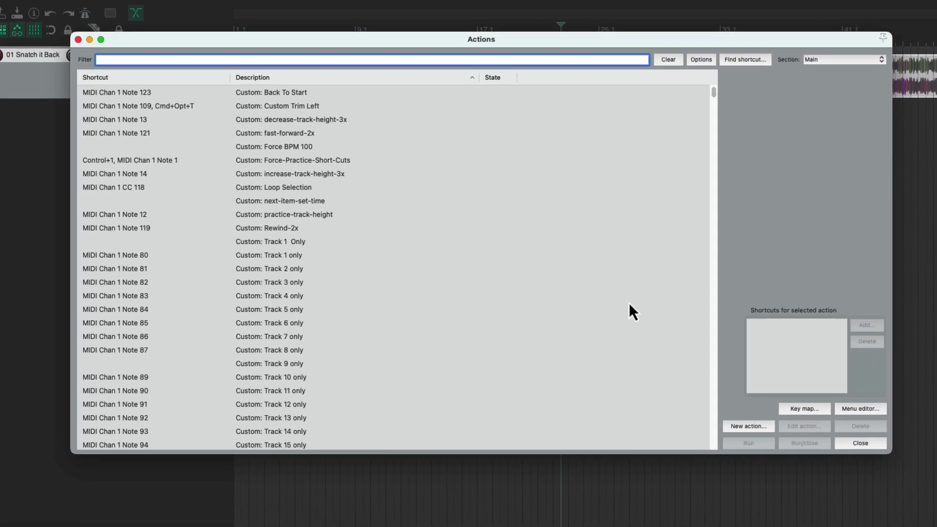
{"action": "type", "text": "a"}
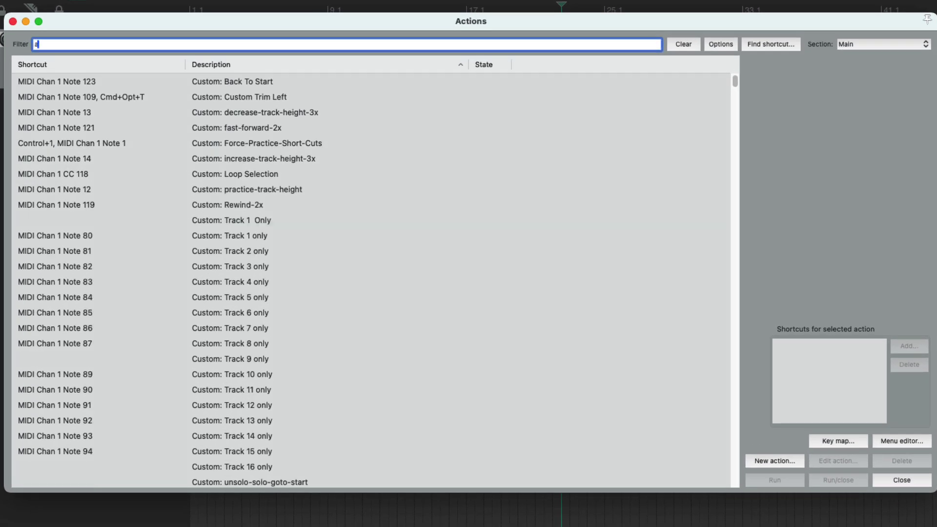
{"action": "type", "text": "dd take marker"}
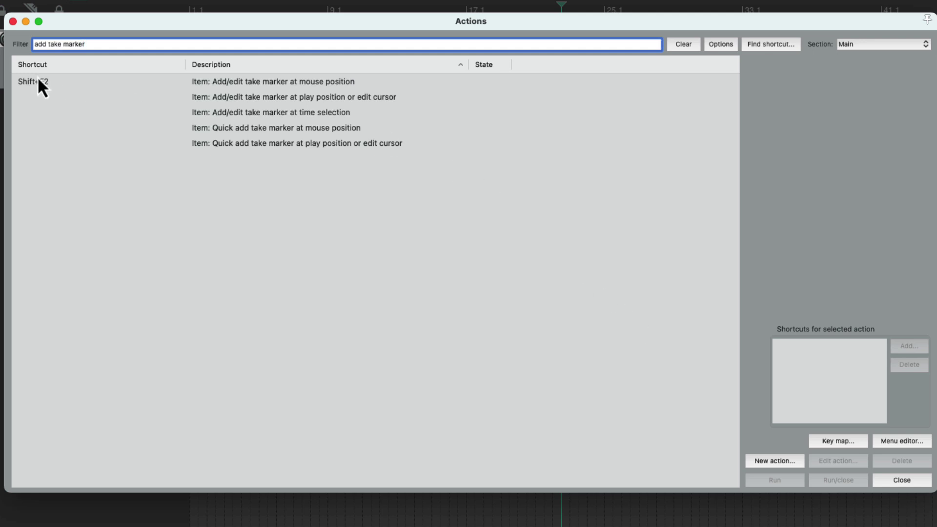
{"action": "left_click", "coordinate": [36, 81]}
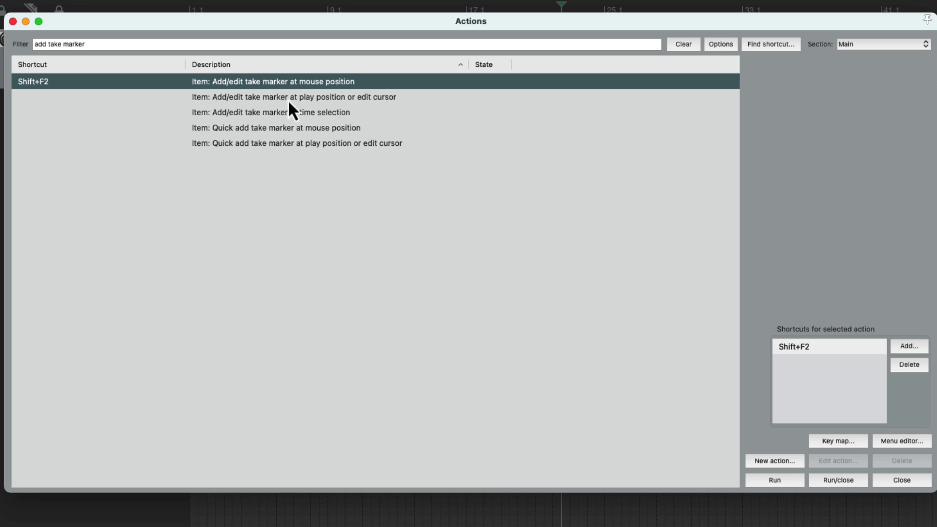
{"action": "left_click", "coordinate": [922, 45]}
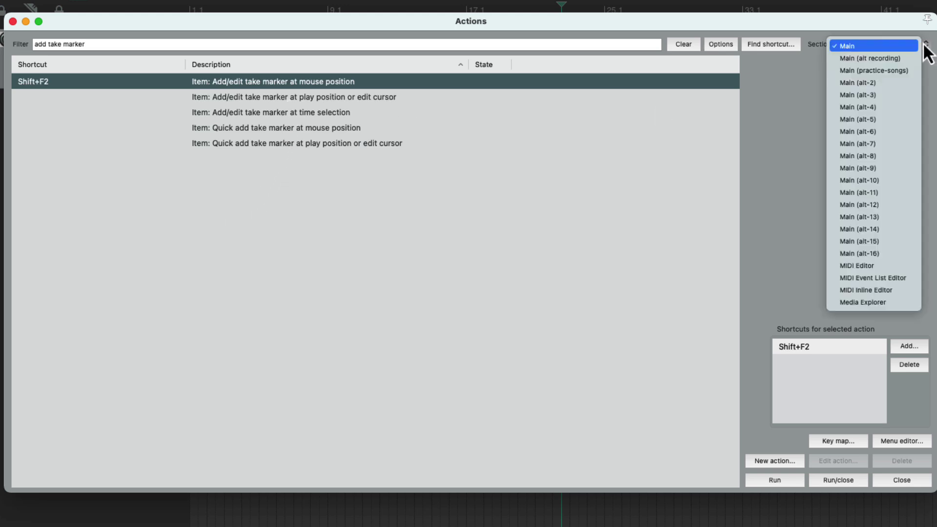
{"action": "left_click", "coordinate": [880, 81]}
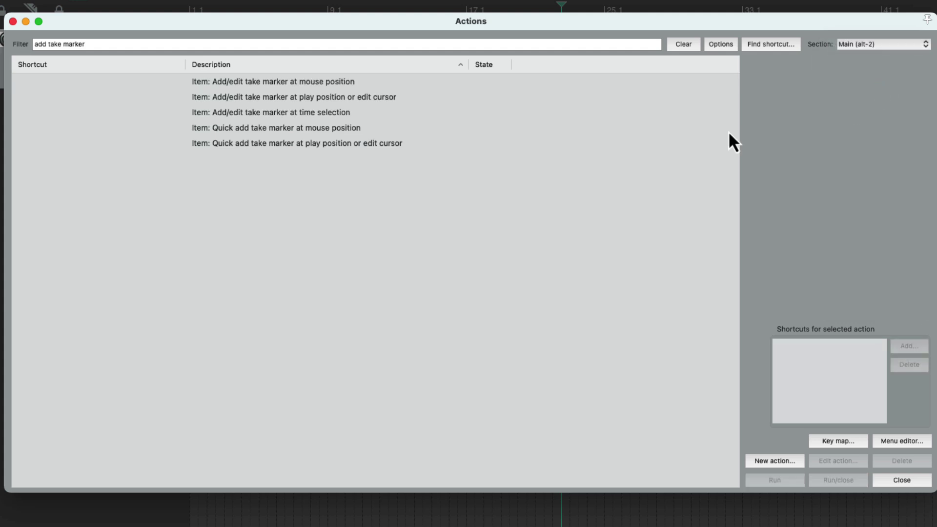
Assign F2 to the add/edit take marker at play position or edit cursor action.
{"action": "left_click", "coordinate": [271, 113]}
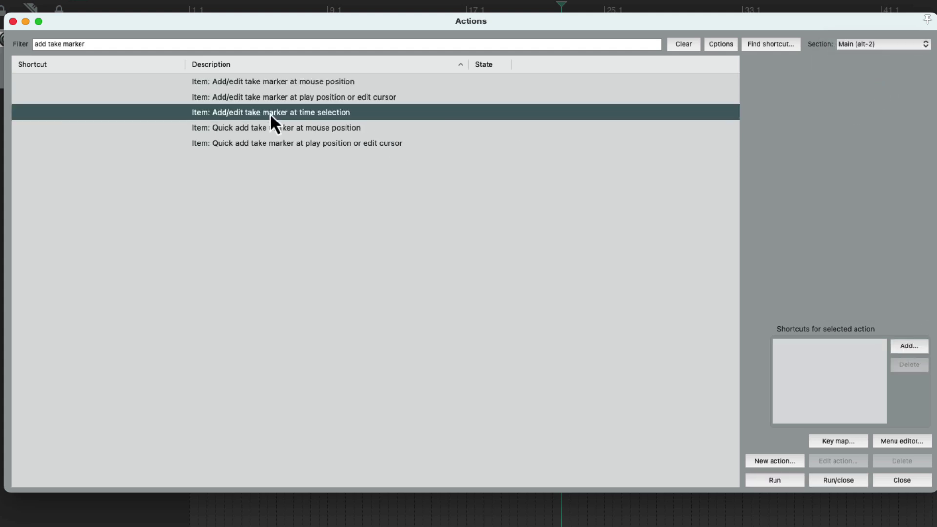
{"action": "left_click", "coordinate": [281, 100]}
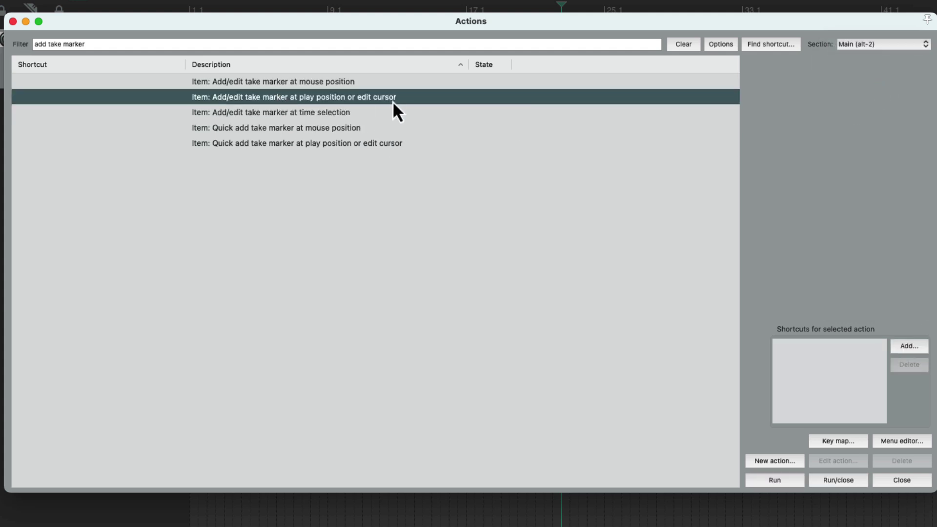
{"action": "left_click", "coordinate": [909, 346]}
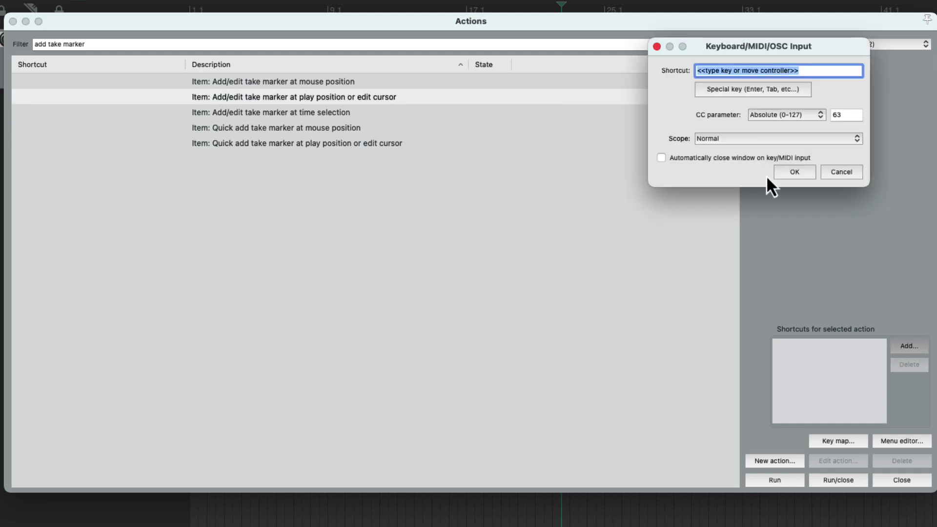
{"action": "key", "text": "F2"}
{"action": "left_click", "coordinate": [792, 173]}
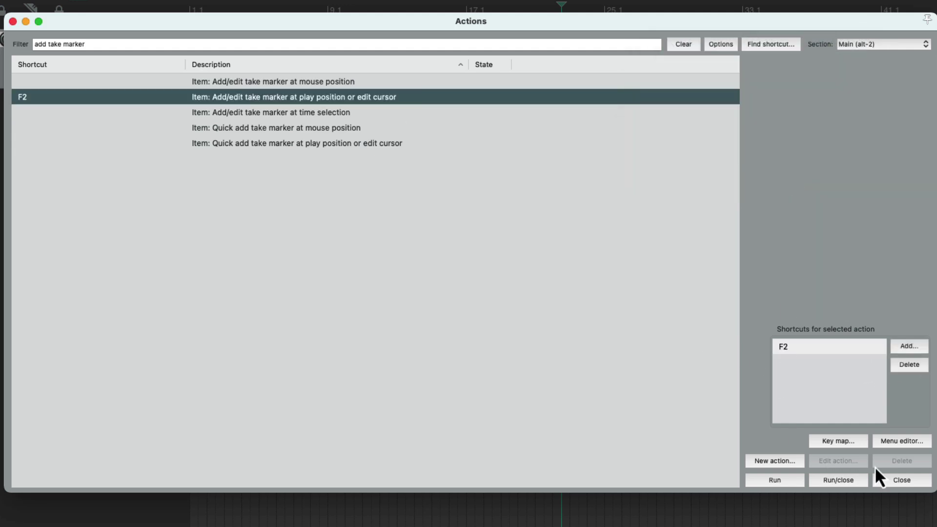
{"action": "left_click", "coordinate": [899, 479]}
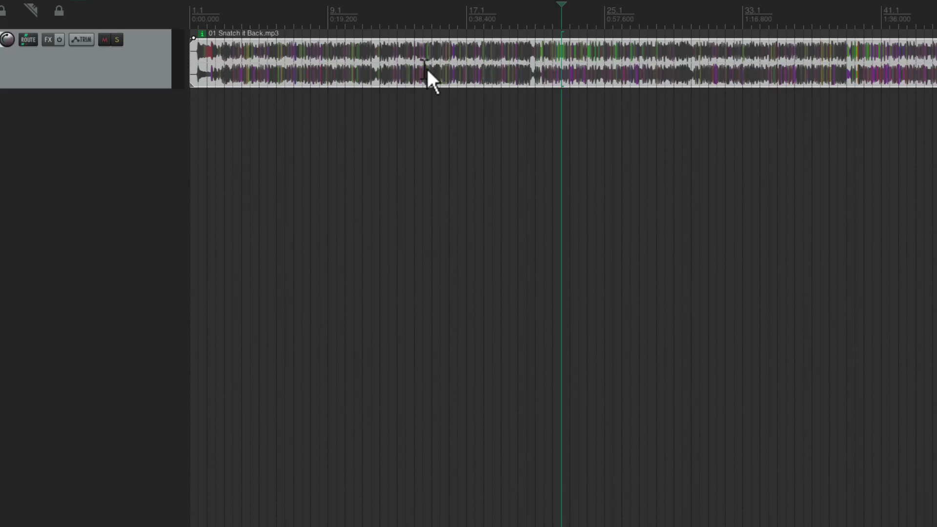
Play the song and stop at the guitar lead around bar 21.
{"action": "left_click", "coordinate": [516, 75]}
{"action": "key", "text": "space"}
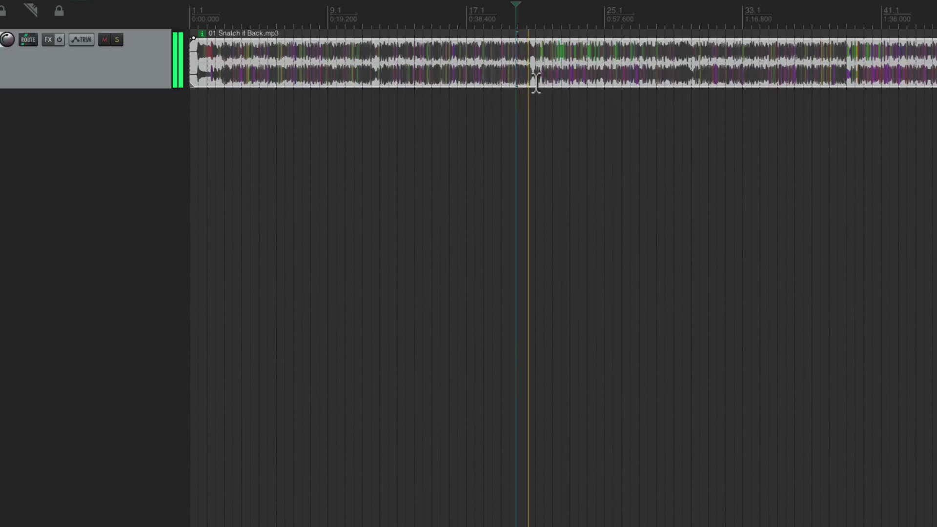
{"action": "left_click", "coordinate": [536, 84]}
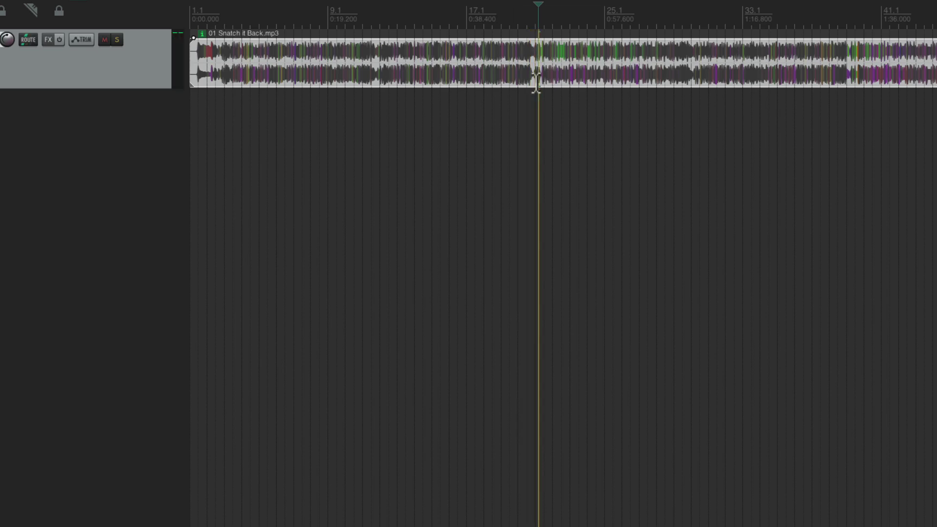
Add a blue take marker named 'Guitar Lead 1' at the edit position.
{"action": "key", "text": "ctrl+shift+m"}
{"action": "type", "text": "Guitar Le"}
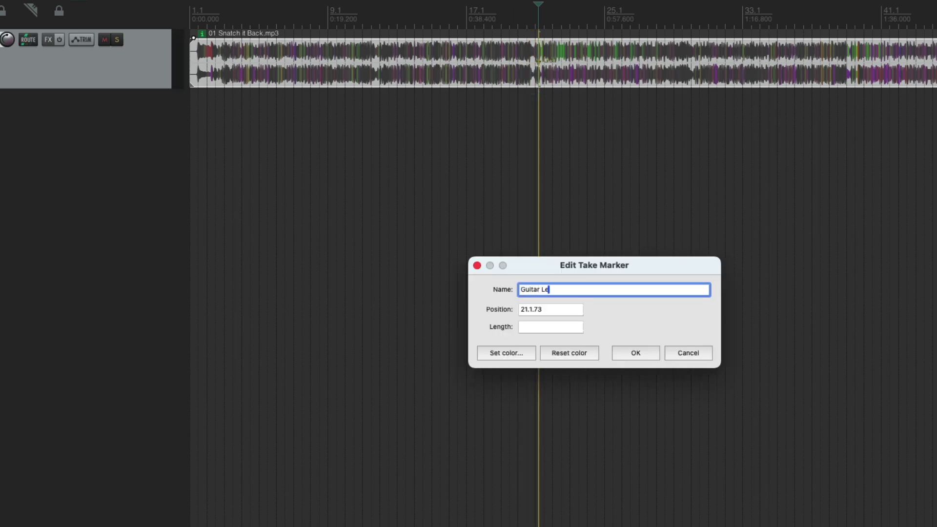
{"action": "type", "text": "ad 1"}
{"action": "key", "text": "Tab"}
{"action": "key", "text": "Tab"}
{"action": "left_click", "coordinate": [510, 352]}
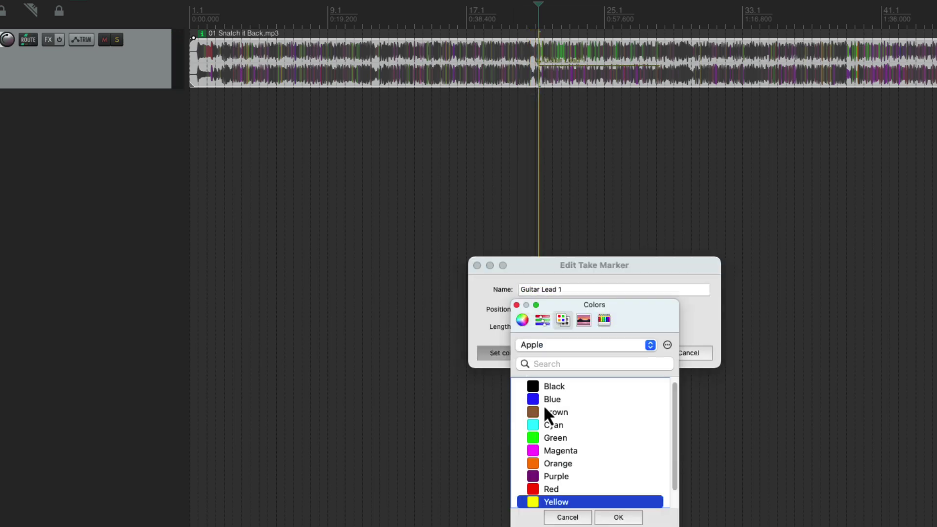
{"action": "left_click", "coordinate": [540, 400]}
{"action": "left_click", "coordinate": [607, 517]}
{"action": "key", "text": "Return"}
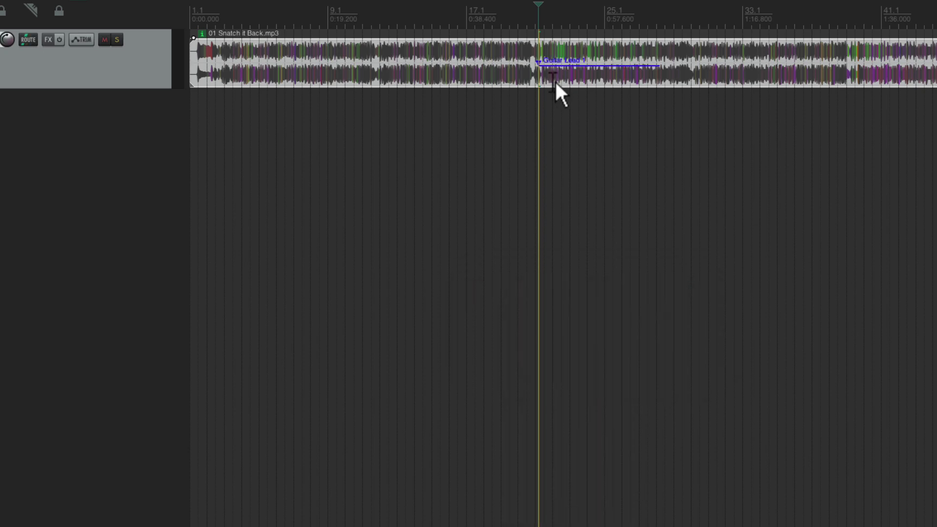
Reposition and shorten the Guitar Lead 1 marker, then select time from 20.4.35 to 26.3.83.
{"action": "left_click", "coordinate": [537, 63], "text": "alt"}
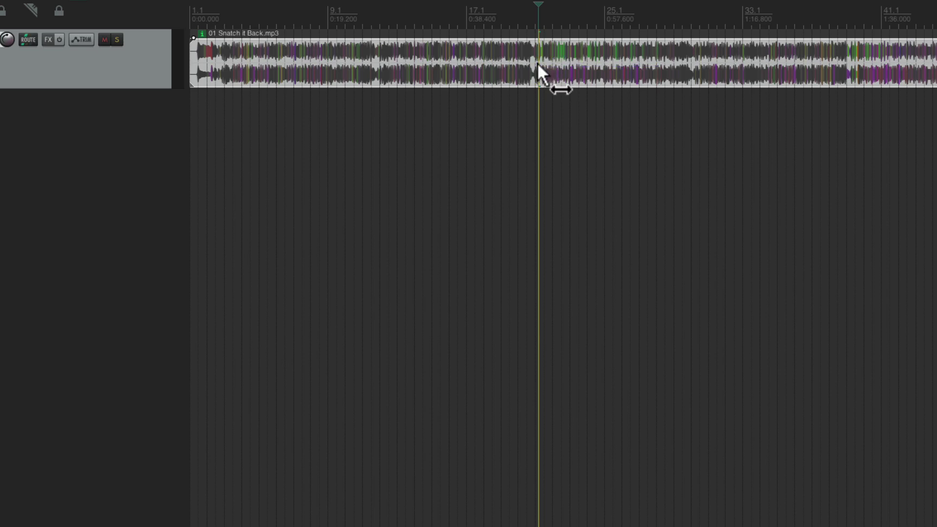
{"action": "key", "text": "ctrl+z"}
{"action": "mouse_move", "coordinate": [537, 63]}
{"action": "left_mouse_down"}
{"action": "mouse_move", "coordinate": [594, 60]}
{"action": "mouse_move", "coordinate": [537, 60]}
{"action": "left_mouse_up"}
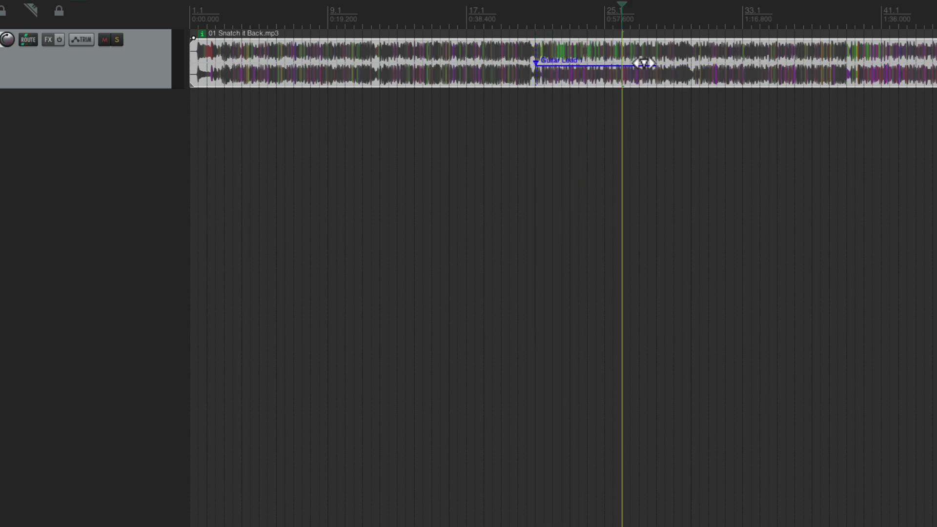
{"action": "left_click_drag", "start_coordinate": [650, 62], "coordinate": [613, 62]}
{"action": "left_click_drag", "start_coordinate": [533, 6], "coordinate": [634, 6]}
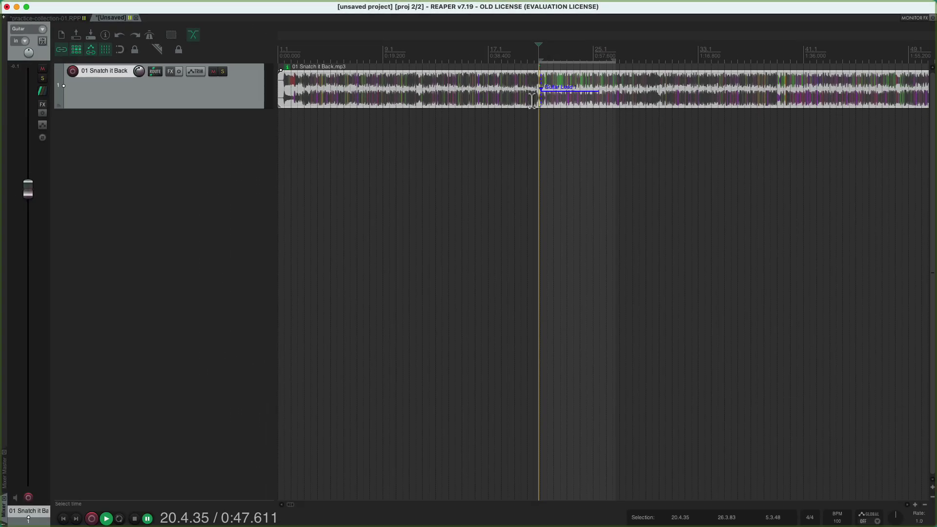
{"action": "left_click", "coordinate": [494, 148]}
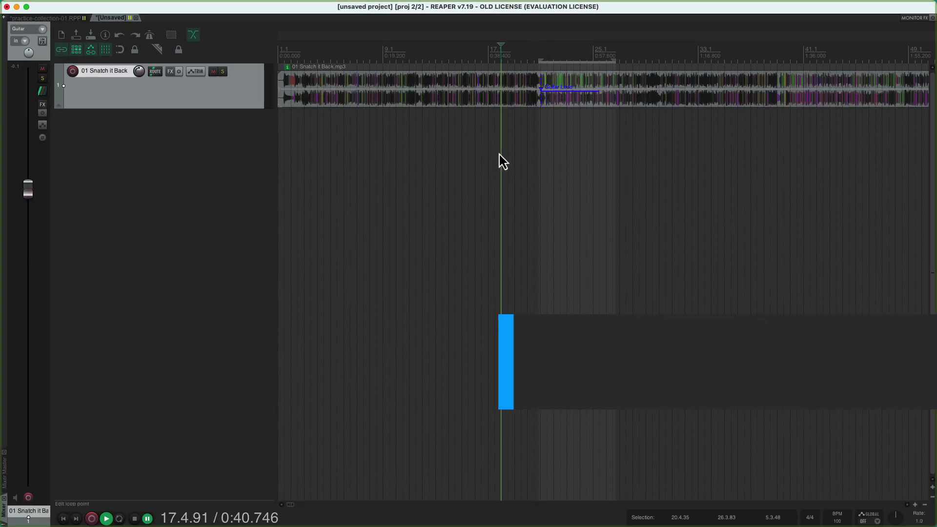
In Mouse Modifiers, make a plain left drag on a media item select time.
{"action": "key", "text": "super+comma"}
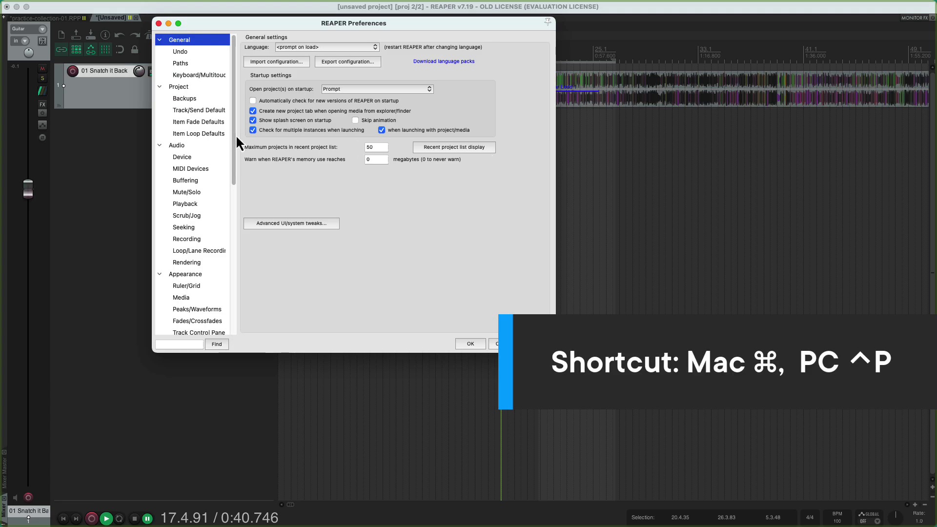
{"action": "left_click_drag", "start_coordinate": [235, 134], "coordinate": [221, 277]}
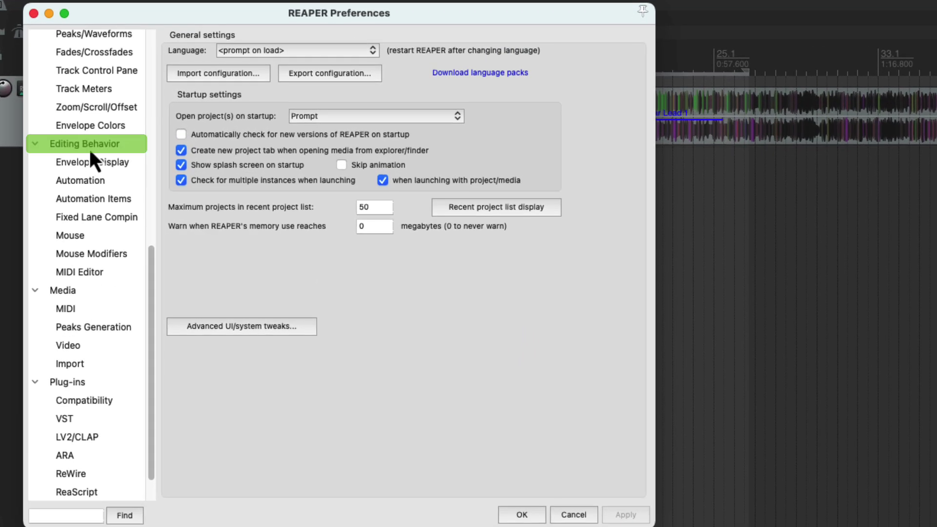
{"action": "left_click", "coordinate": [92, 253]}
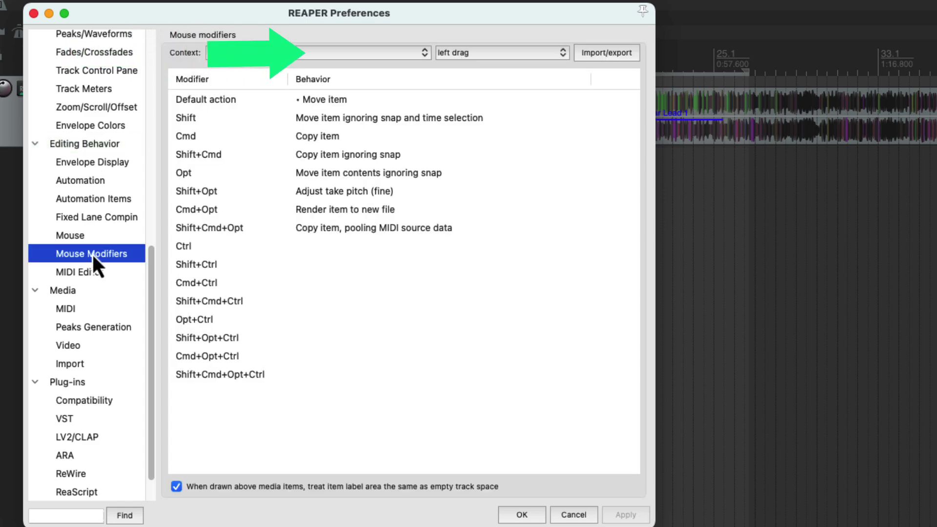
{"action": "left_click", "coordinate": [315, 100]}
{"action": "left_click", "coordinate": [315, 101]}
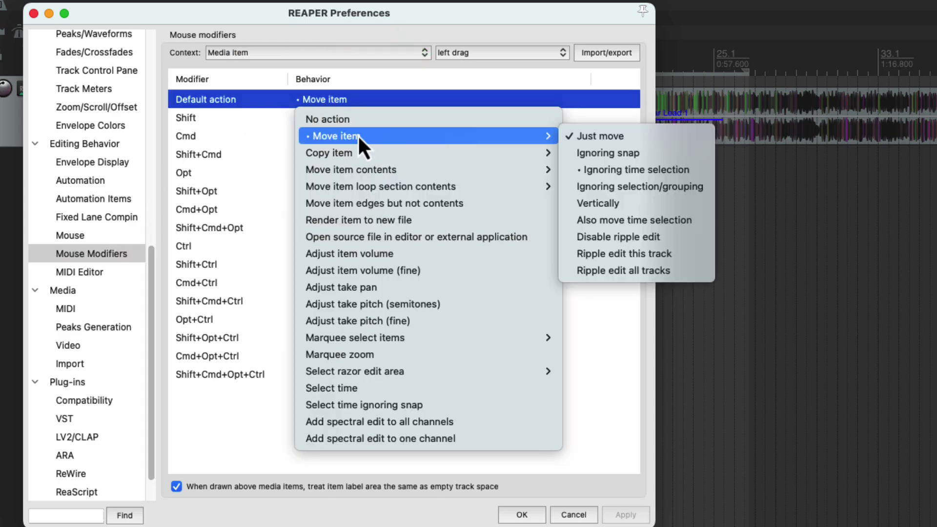
{"action": "left_click", "coordinate": [397, 389]}
Assign Ctrl+drag to Just move item, apply, then select time from bar 18 to 25.
{"action": "left_click", "coordinate": [338, 251]}
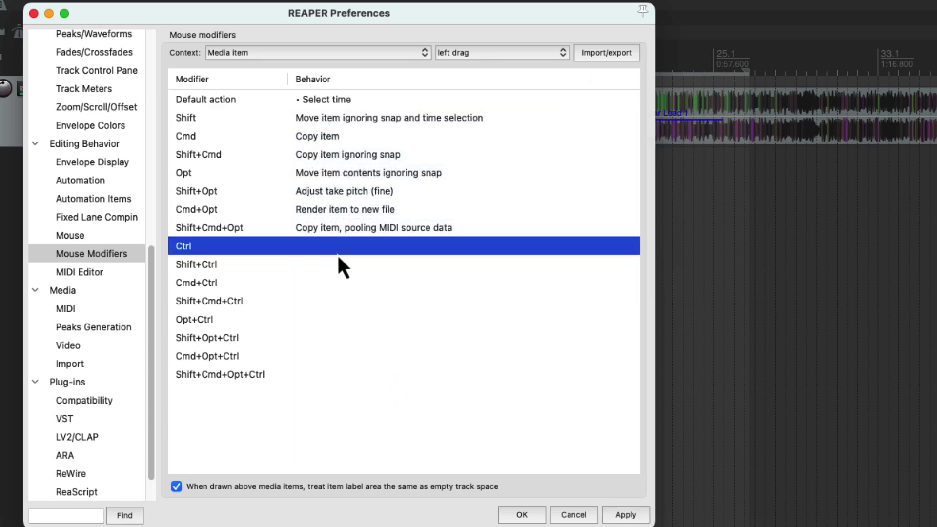
{"action": "left_click", "coordinate": [325, 251]}
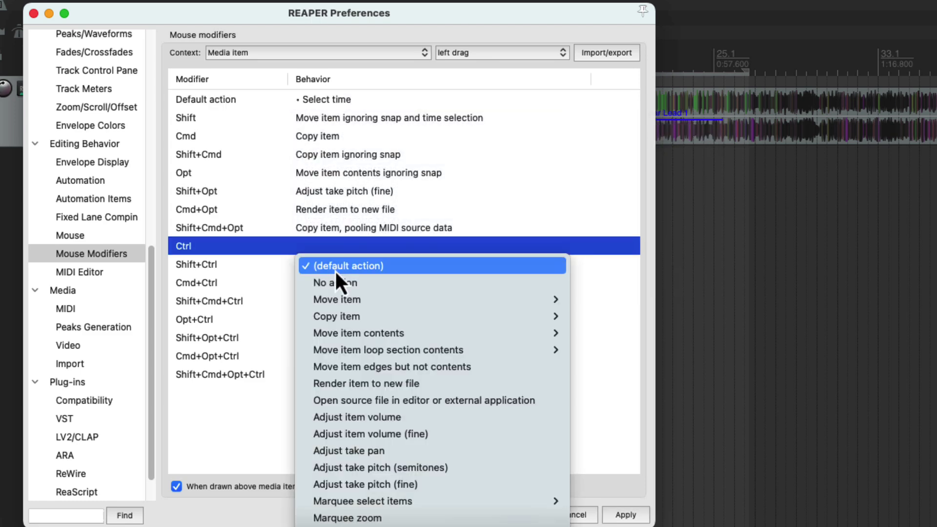
{"action": "mouse_move", "coordinate": [369, 336]}
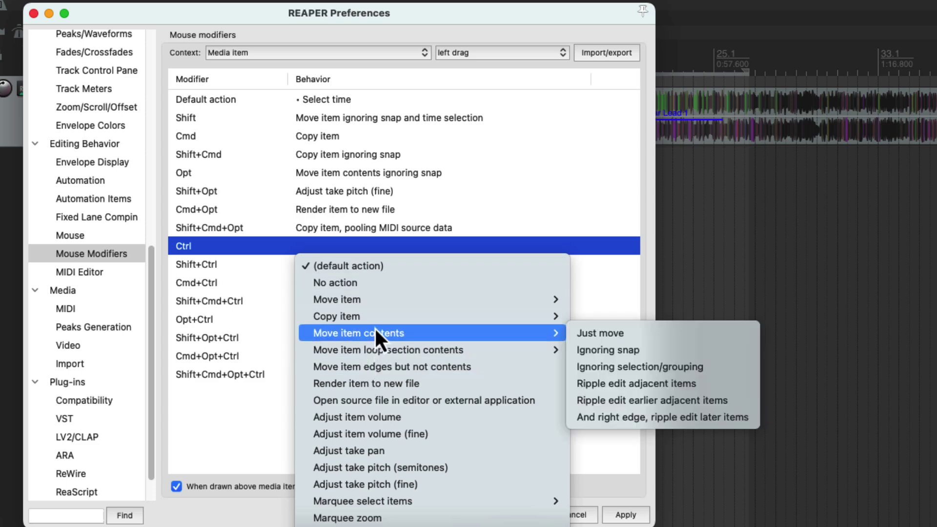
{"action": "mouse_move", "coordinate": [374, 300]}
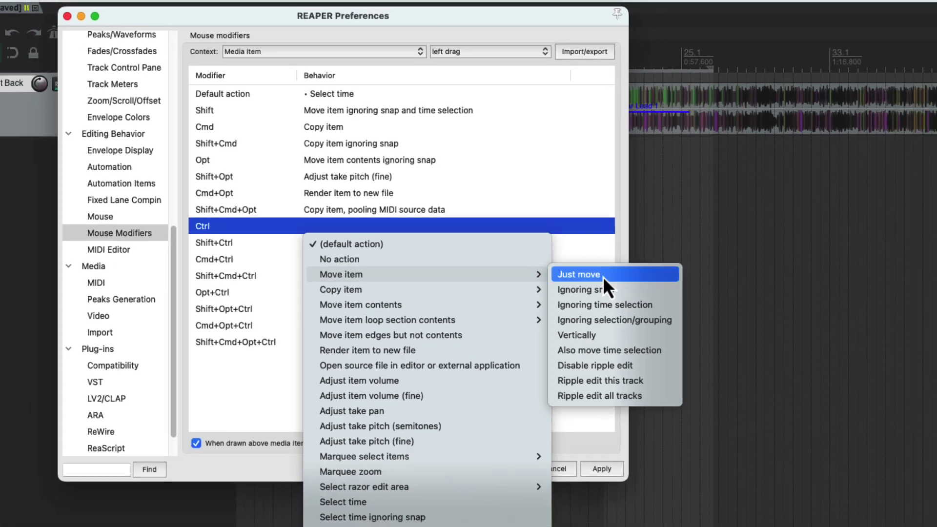
{"action": "left_click", "coordinate": [625, 301]}
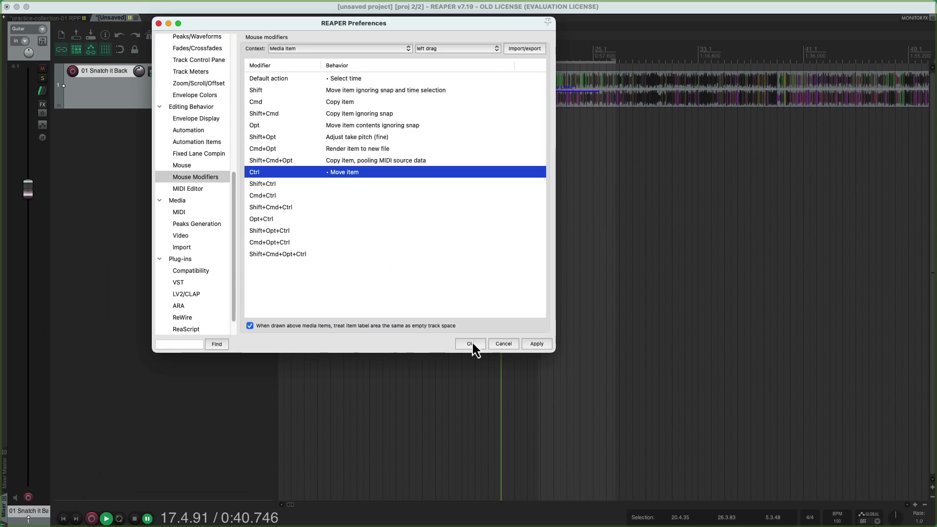
{"action": "left_click", "coordinate": [471, 343]}
{"action": "left_click", "coordinate": [502, 139]}
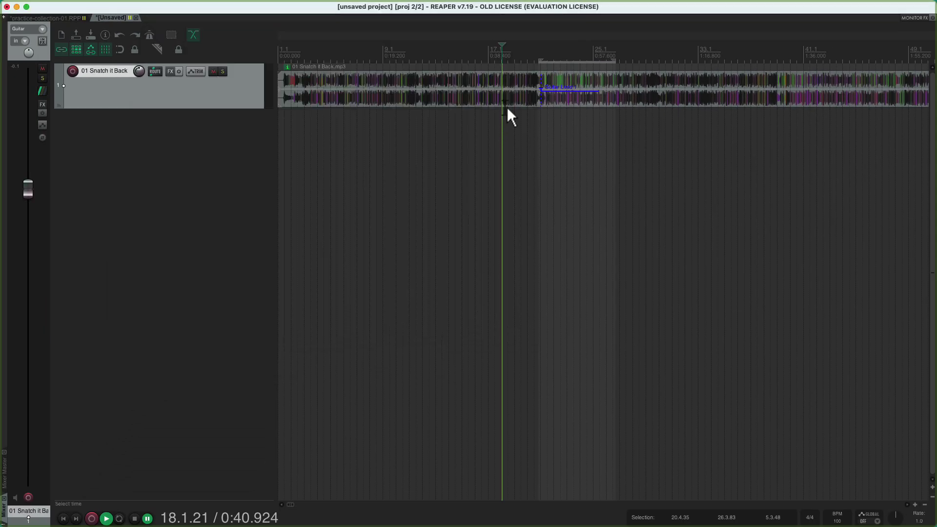
{"action": "left_click_drag", "start_coordinate": [510, 99], "coordinate": [603, 100]}
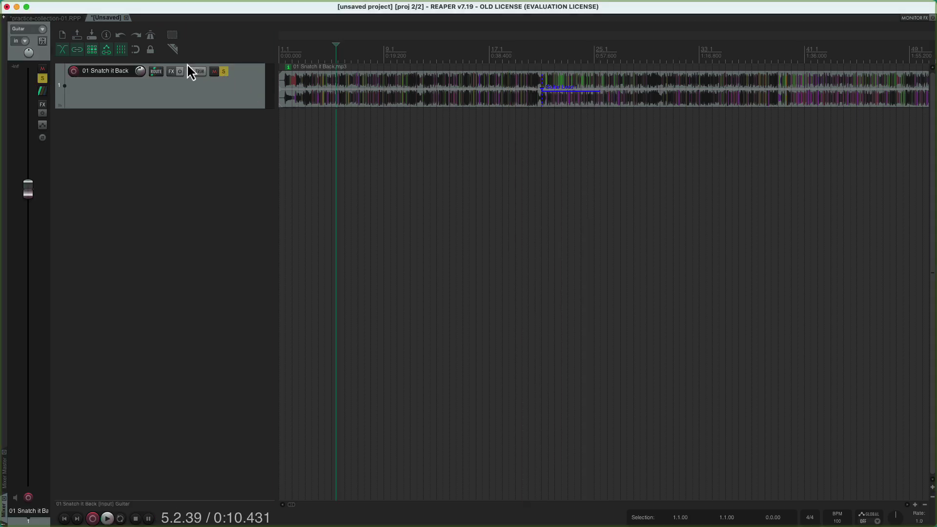
Enable locking for Items (prevent left/right), Items (prevent up/down) and Item edges.
{"action": "right_click", "coordinate": [151, 50]}
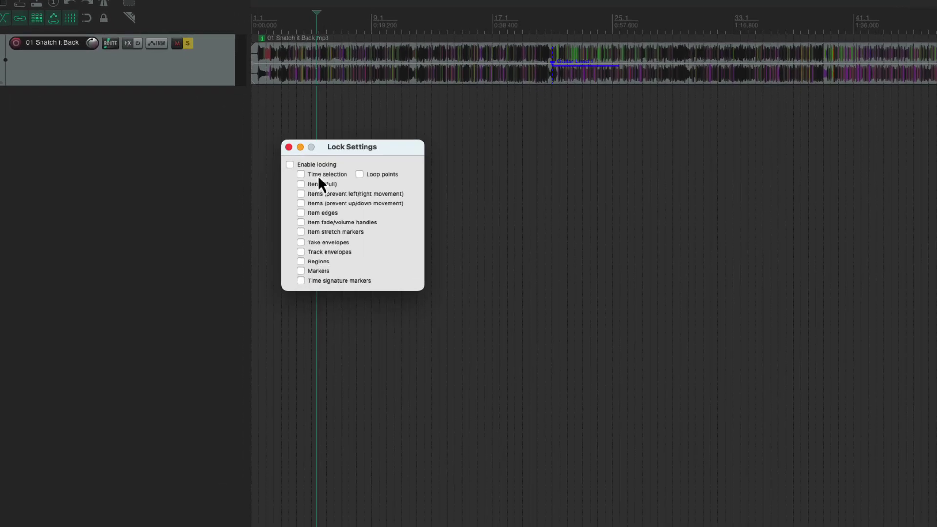
{"action": "left_click", "coordinate": [302, 194]}
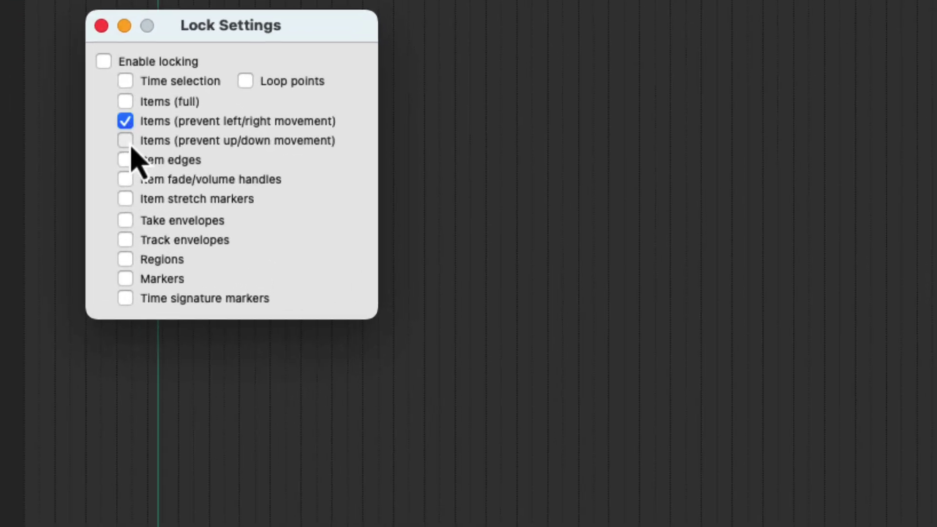
{"action": "left_click", "coordinate": [130, 144]}
{"action": "left_click", "coordinate": [125, 163]}
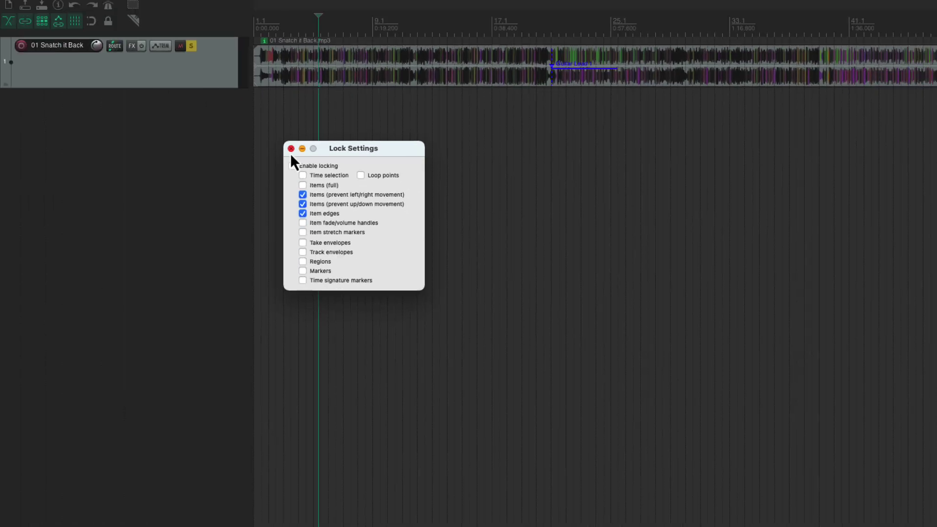
{"action": "left_click", "coordinate": [291, 149]}
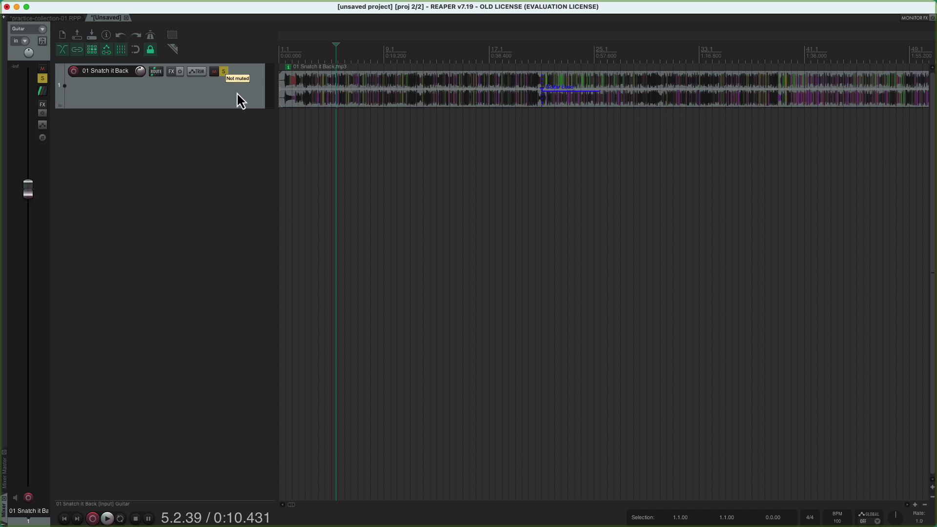
Link loop points to time selection, select bar 20 to 26.4.43, and turn on repeat.
{"action": "left_click", "coordinate": [137, 6]}
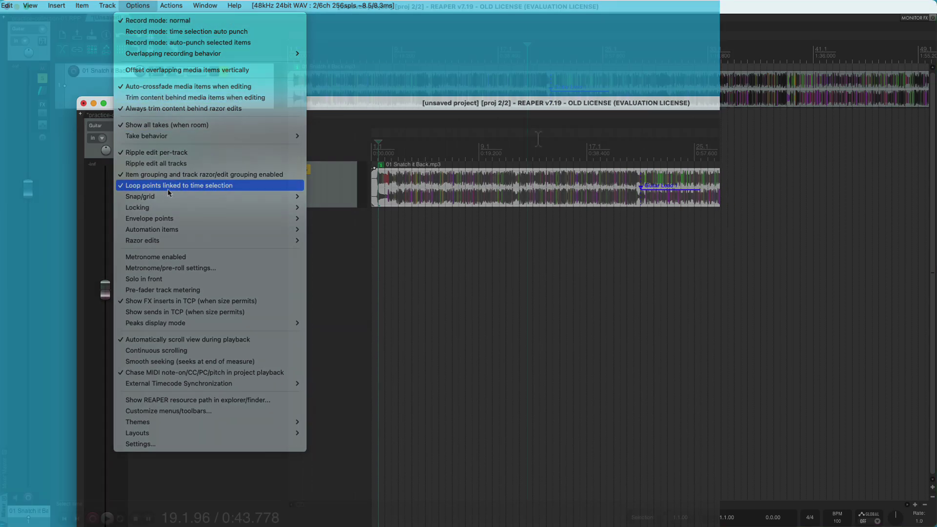
{"action": "left_click", "coordinate": [168, 189]}
{"action": "left_click_drag", "start_coordinate": [615, 238], "coordinate": [701, 247]}
{"action": "left_click_drag", "start_coordinate": [624, 150], "coordinate": [628, 153]}
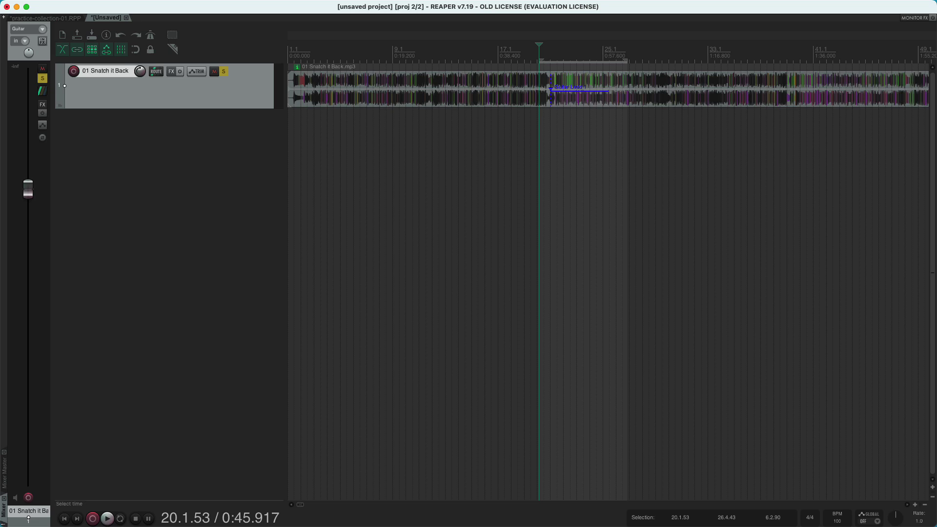
{"action": "left_click", "coordinate": [120, 519]}
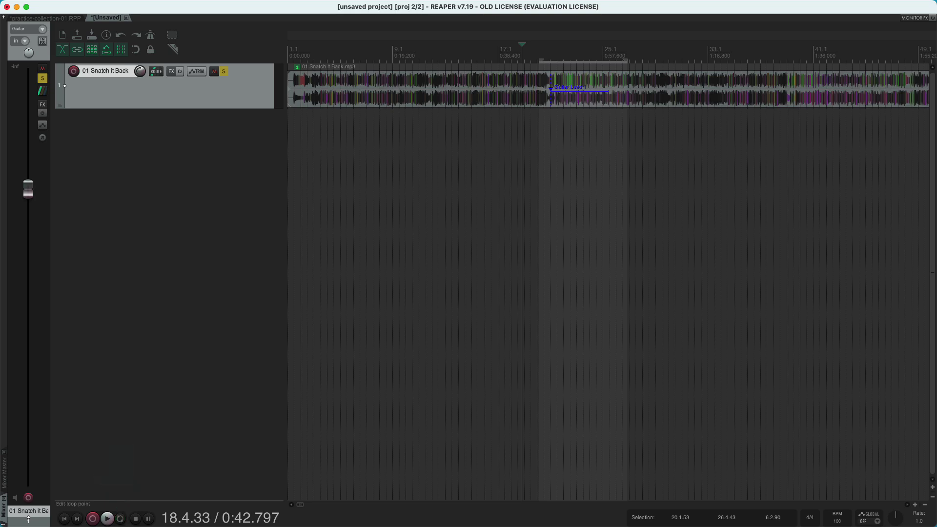
Create a custom action named 'Loop Selection' whose first step is Transport: Toggle repeat.
{"action": "key", "text": "question"}
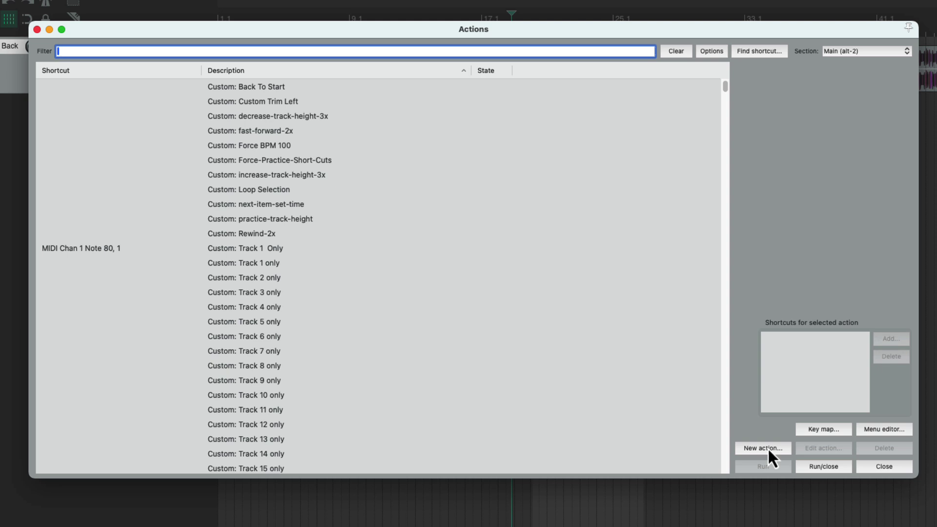
{"action": "left_click", "coordinate": [722, 394]}
{"action": "left_click", "coordinate": [790, 481]}
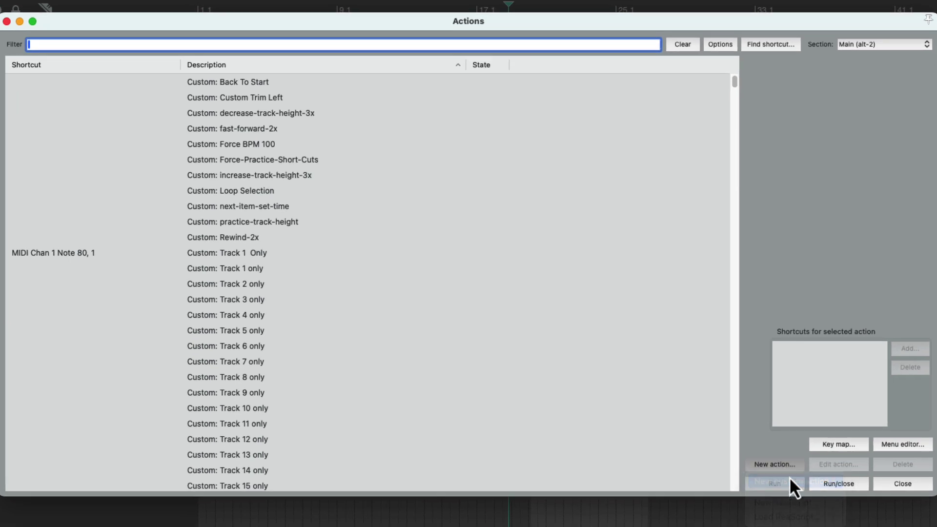
{"action": "type", "text": "Loop Selection"}
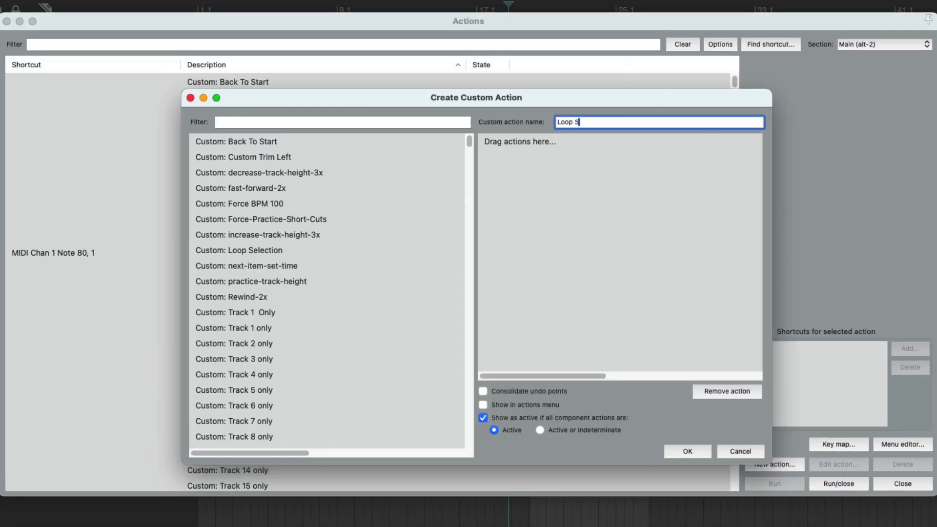
{"action": "left_click", "coordinate": [433, 121]}
{"action": "type", "text": "Togg"}
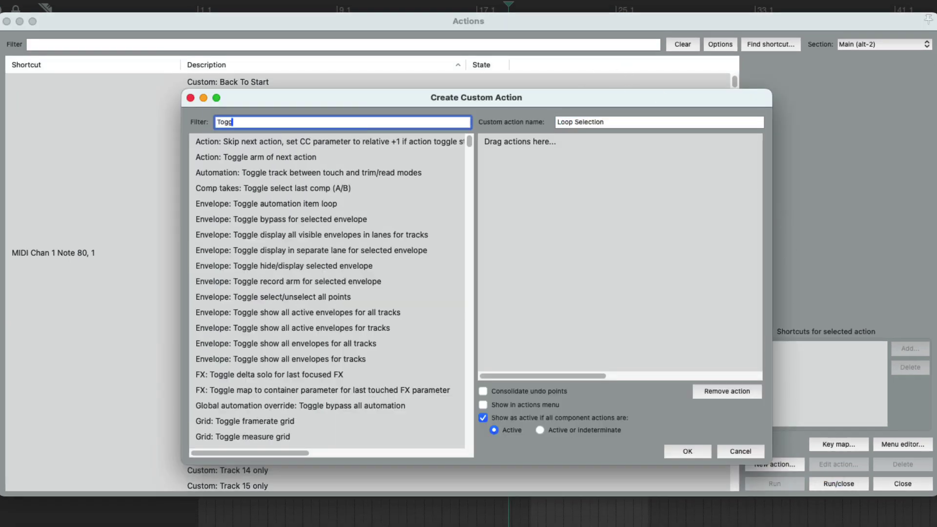
{"action": "type", "text": "le repe"}
{"action": "left_click_drag", "start_coordinate": [282, 141], "coordinate": [531, 140]}
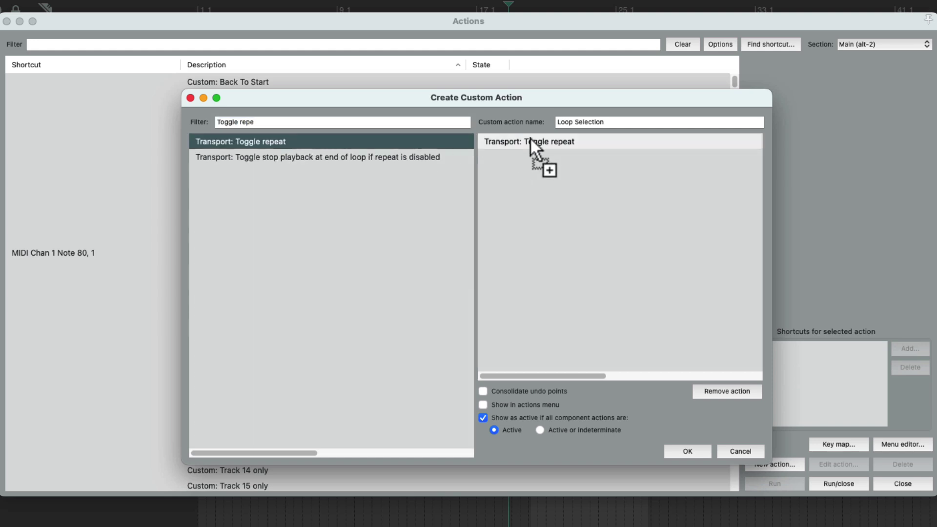
Append Go to start of time selection to the Loop Selection action.
{"action": "left_click_drag", "start_coordinate": [310, 125], "coordinate": [203, 128]}
{"action": "type", "text": "go to sta"}
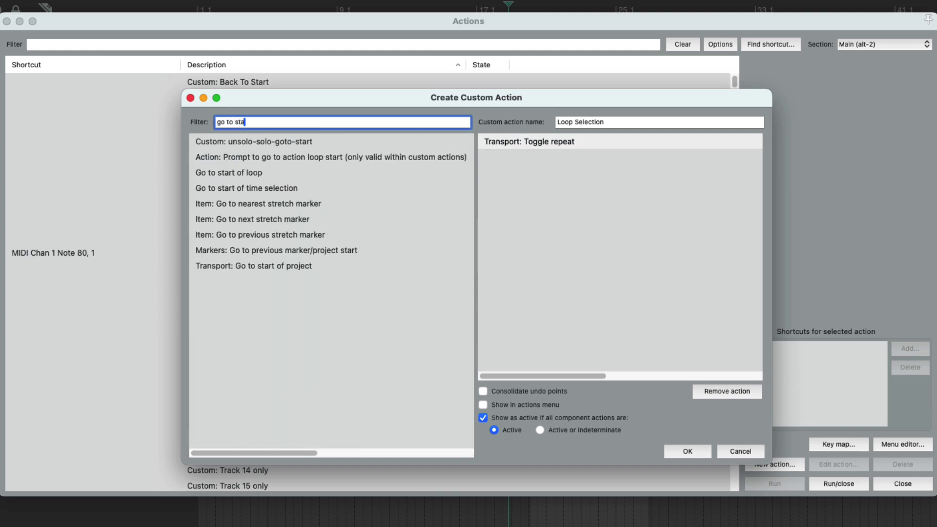
{"action": "type", "text": "rt of ti"}
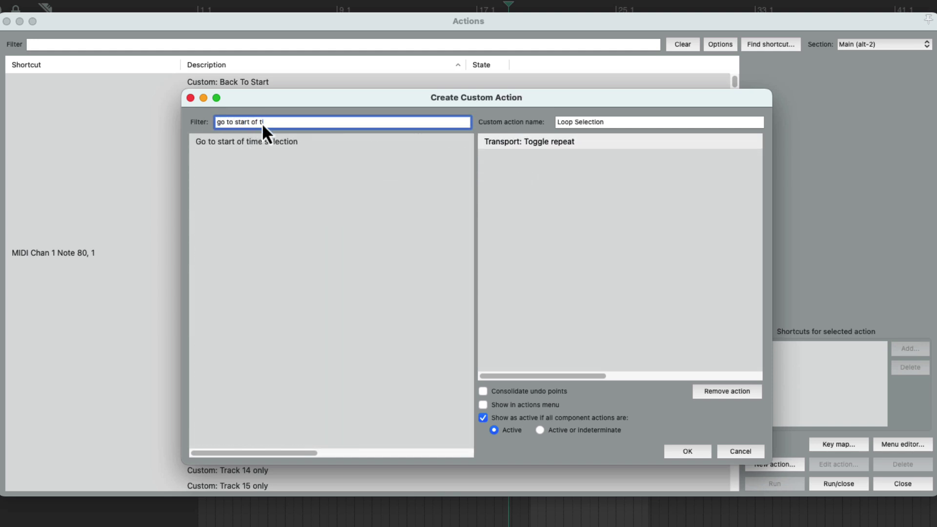
{"action": "left_click_drag", "start_coordinate": [264, 142], "coordinate": [562, 168]}
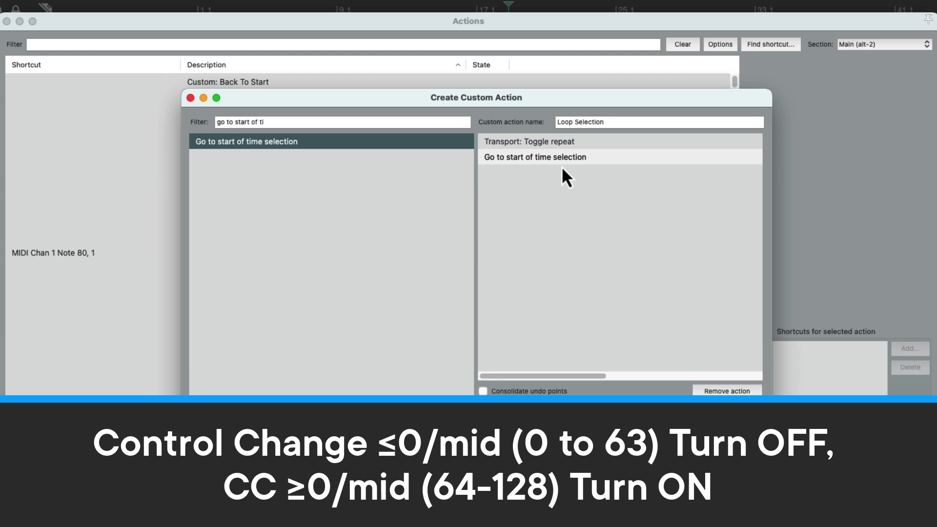
Add skip-if-CC <=0/mid and >=0/mid steps, then Go to start of project.
{"action": "left_click", "coordinate": [271, 121]}
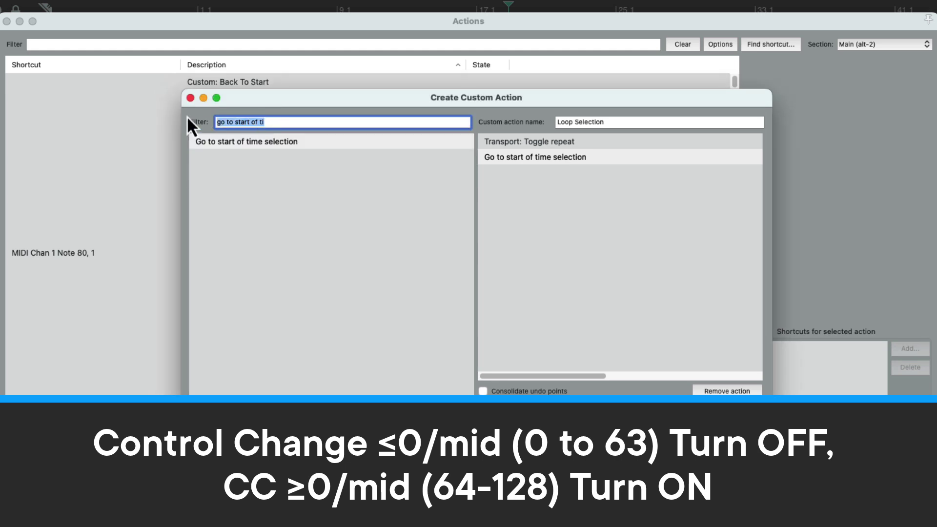
{"action": "type", "text": "s"}
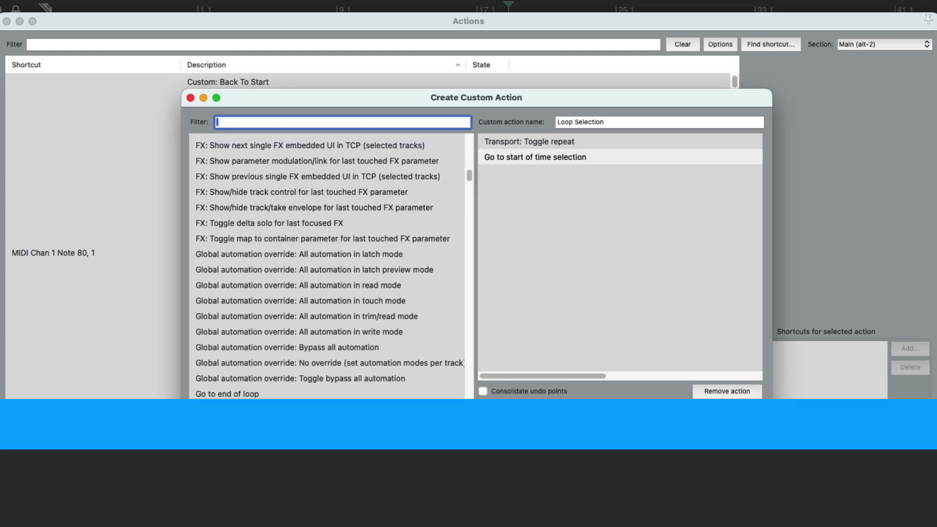
{"action": "type", "text": "kip"}
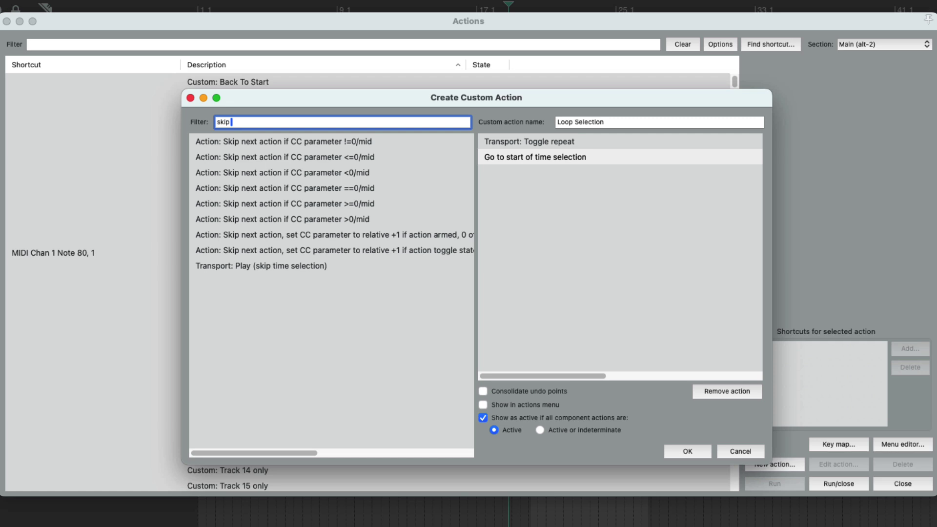
{"action": "left_click_drag", "start_coordinate": [306, 157], "coordinate": [538, 192]}
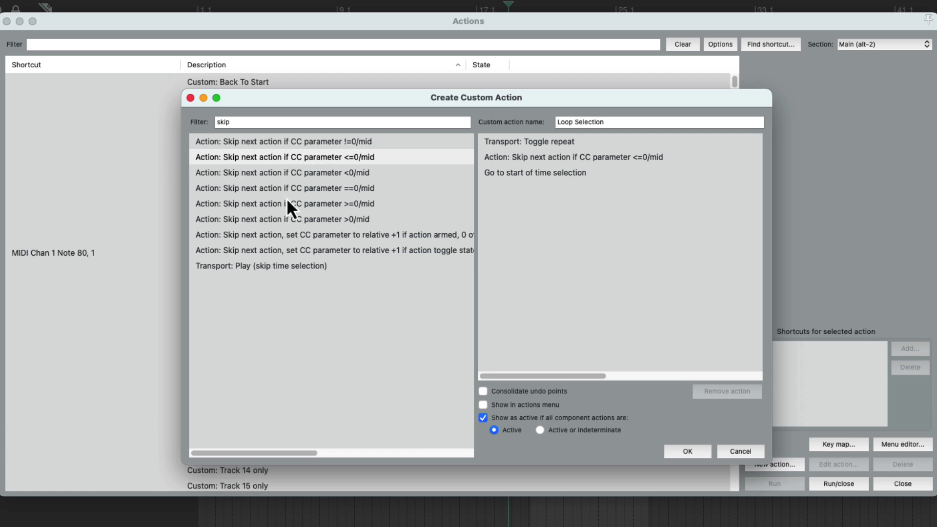
{"action": "left_click_drag", "start_coordinate": [288, 200], "coordinate": [527, 212]}
{"action": "left_click", "coordinate": [270, 124]}
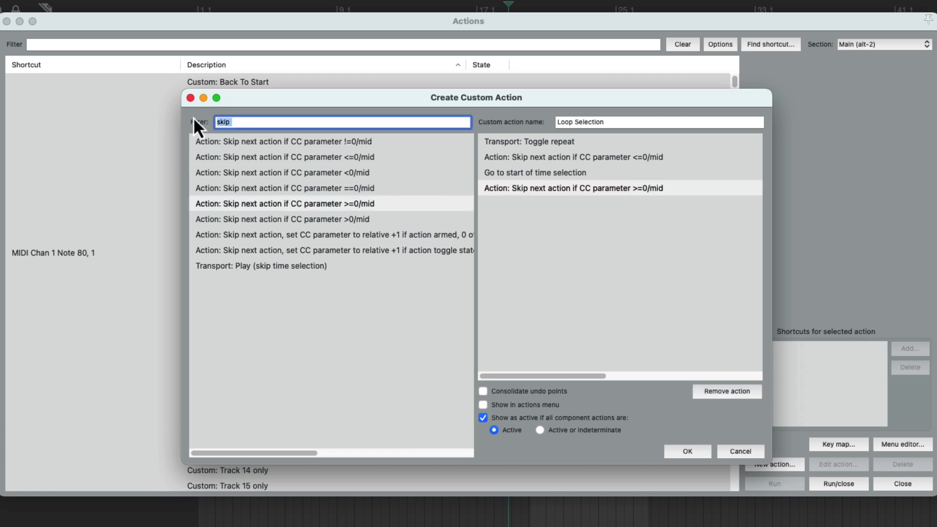
{"action": "type", "text": "go to start"}
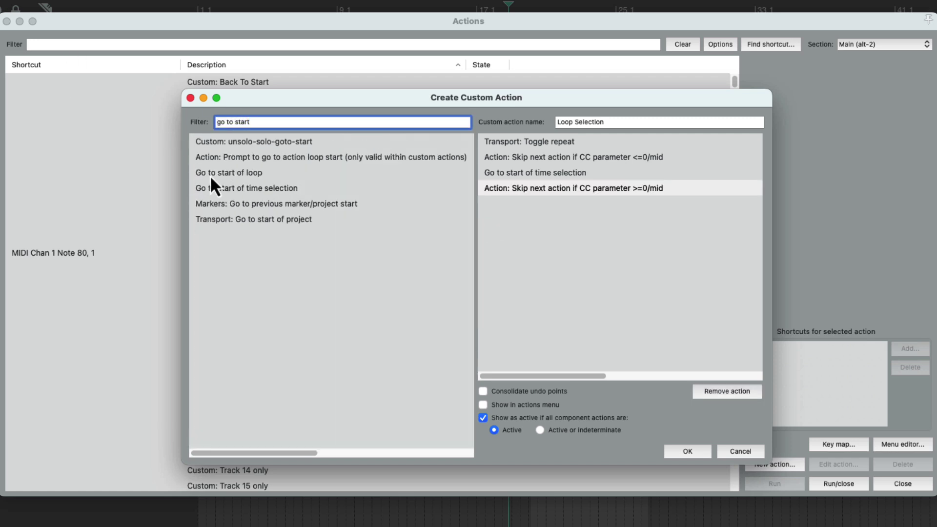
{"action": "left_click_drag", "start_coordinate": [238, 217], "coordinate": [510, 215]}
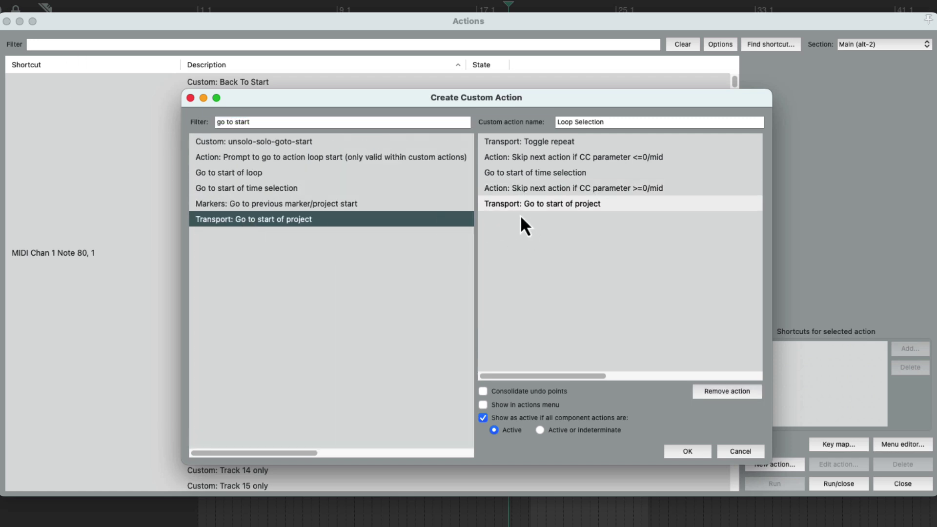
Add another skip-if-CC >=0/mid step and a final Transport: Stop.
{"action": "left_click", "coordinate": [267, 121]}
{"action": "type", "text": "skip"}
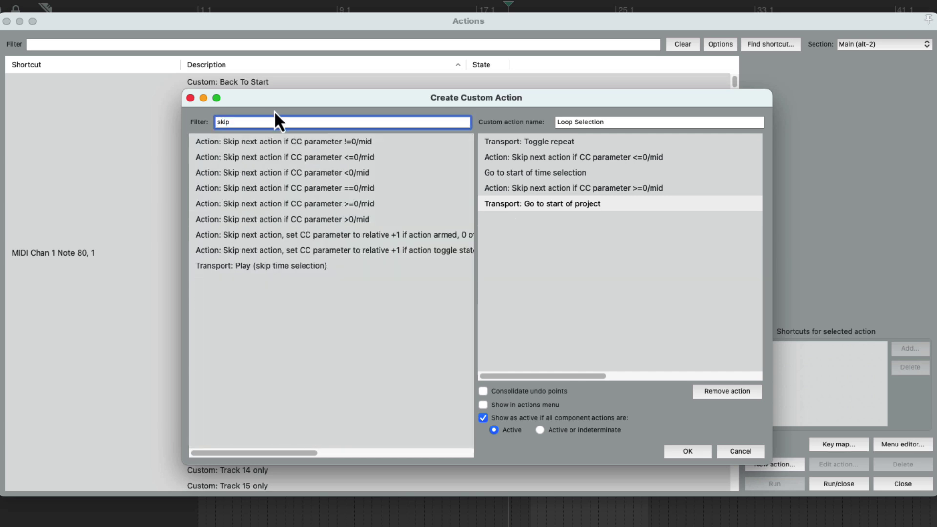
{"action": "left_click_drag", "start_coordinate": [313, 204], "coordinate": [552, 230]}
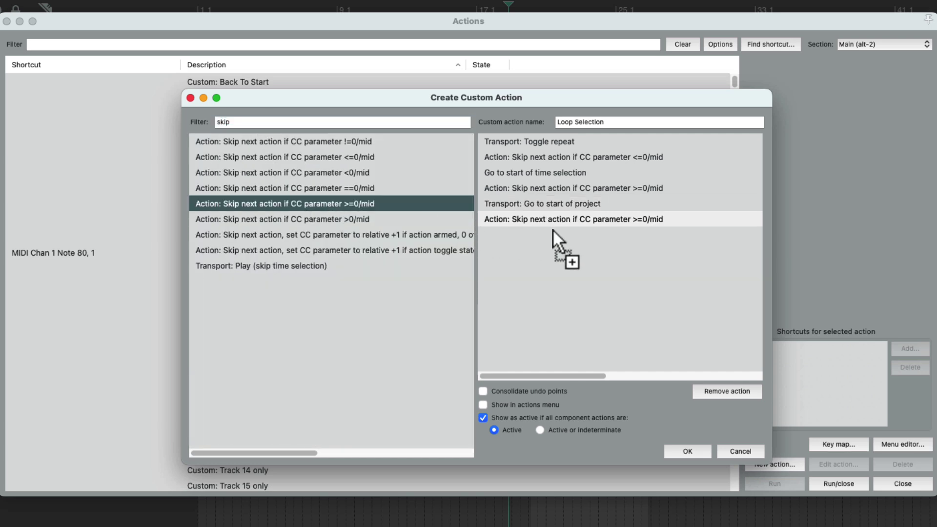
{"action": "double_click", "coordinate": [238, 124]}
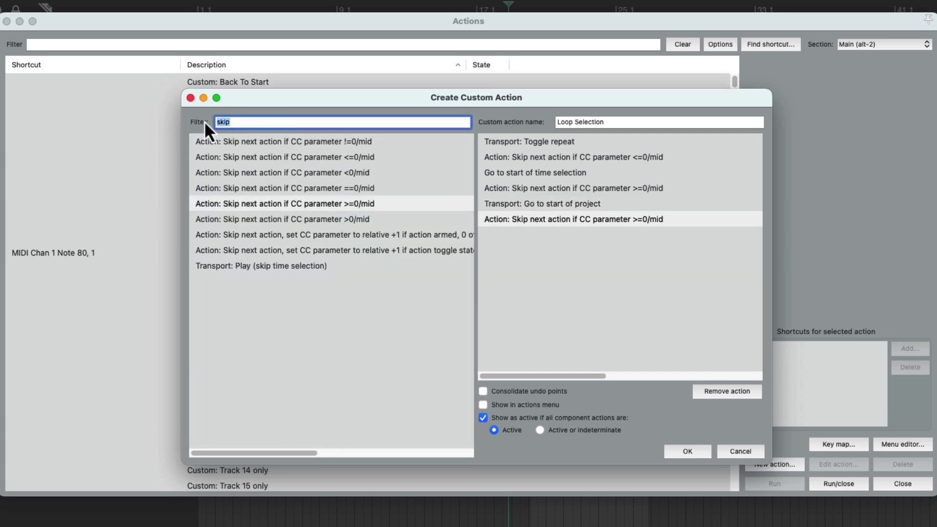
{"action": "type", "text": "stop"}
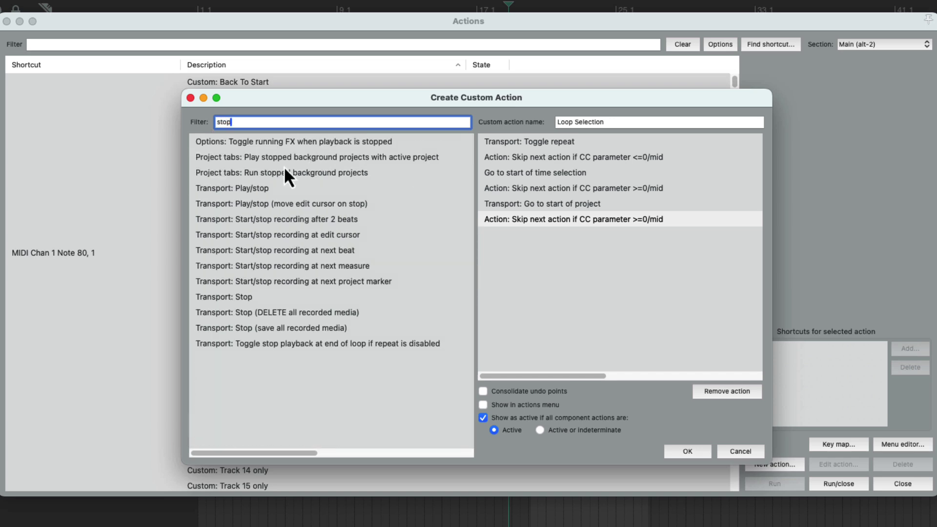
{"action": "left_click_drag", "start_coordinate": [216, 294], "coordinate": [517, 267]}
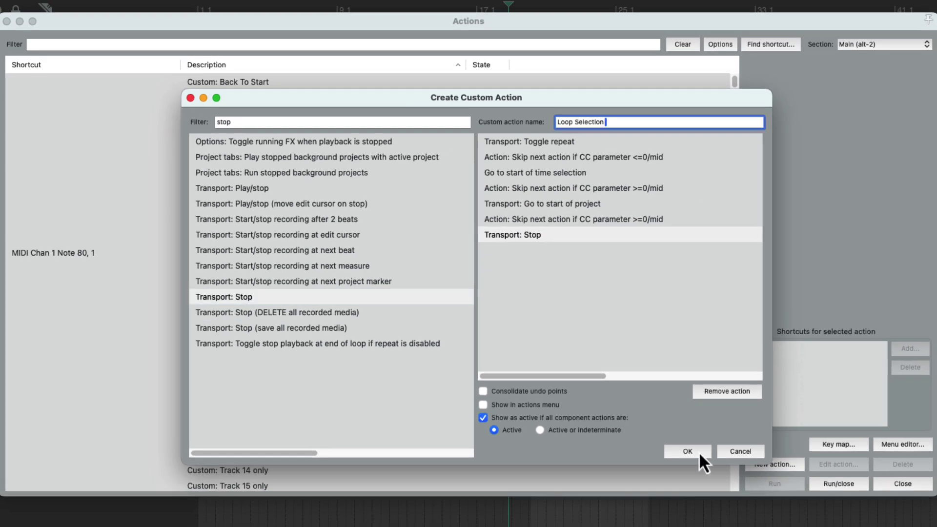
Save Loop Selection and bind it to MIDI Chan 1 CC 118.
{"action": "left_click", "coordinate": [699, 453]}
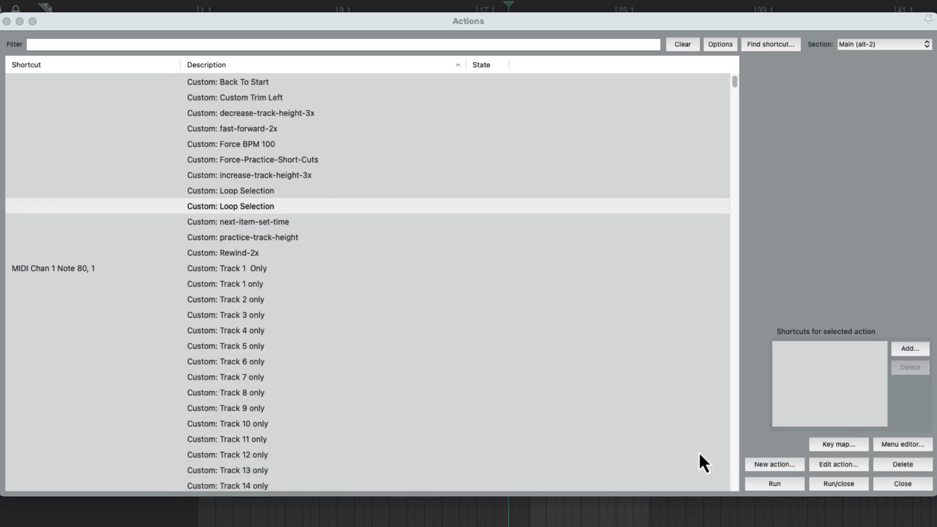
{"action": "left_click", "coordinate": [907, 349]}
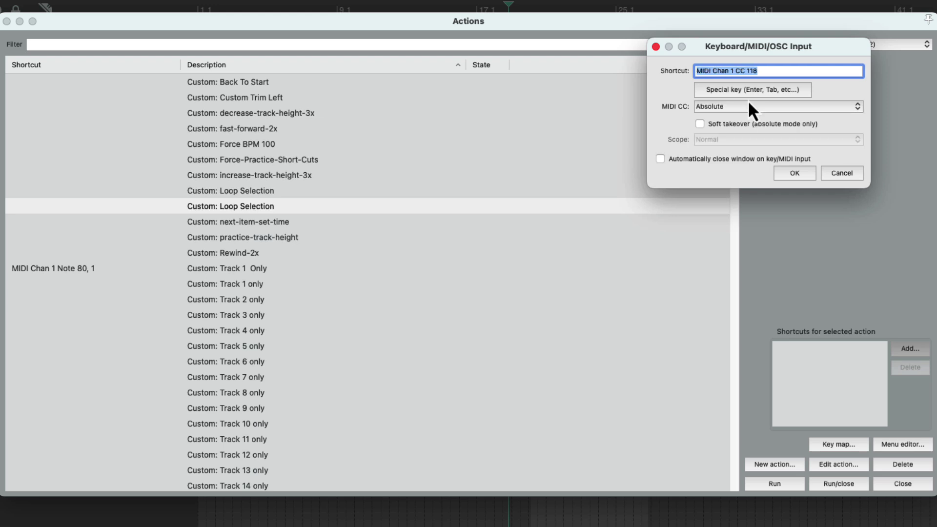
{"action": "left_click", "coordinate": [794, 173]}
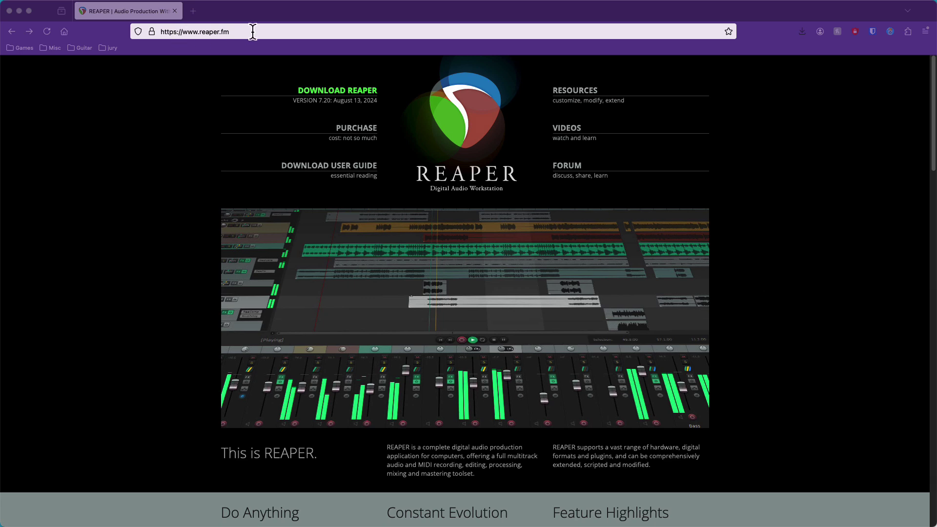
Open the REAPER videos page and expand all categories.
{"action": "left_click", "coordinate": [572, 131]}
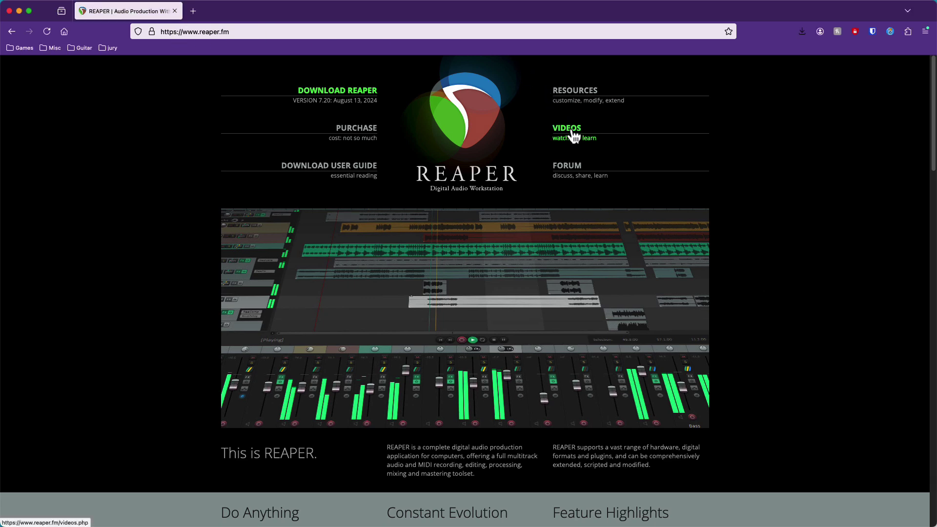
{"action": "scroll", "coordinate": [645, 324], "scroll_direction": "down", "scroll_amount": 3}
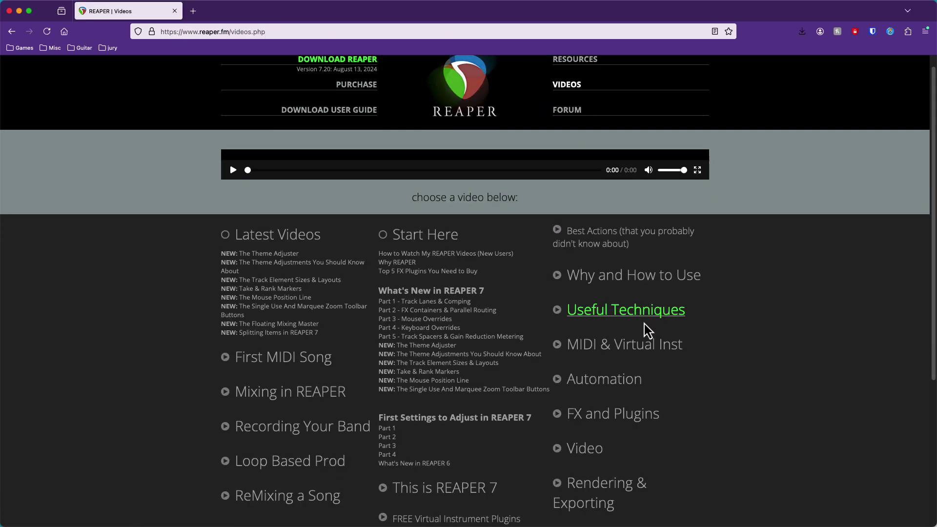
{"action": "scroll", "coordinate": [644, 324], "scroll_direction": "down", "scroll_amount": 1}
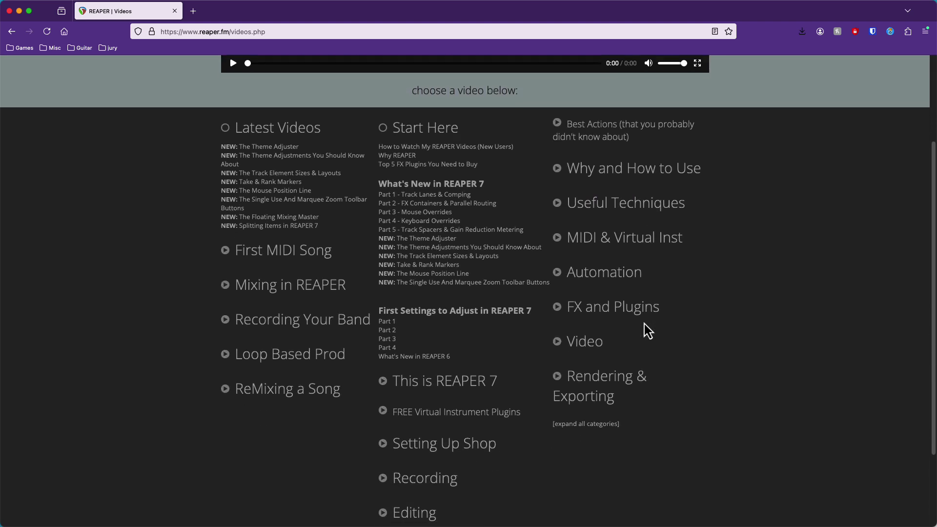
{"action": "scroll", "coordinate": [644, 324], "scroll_direction": "down", "scroll_amount": 1}
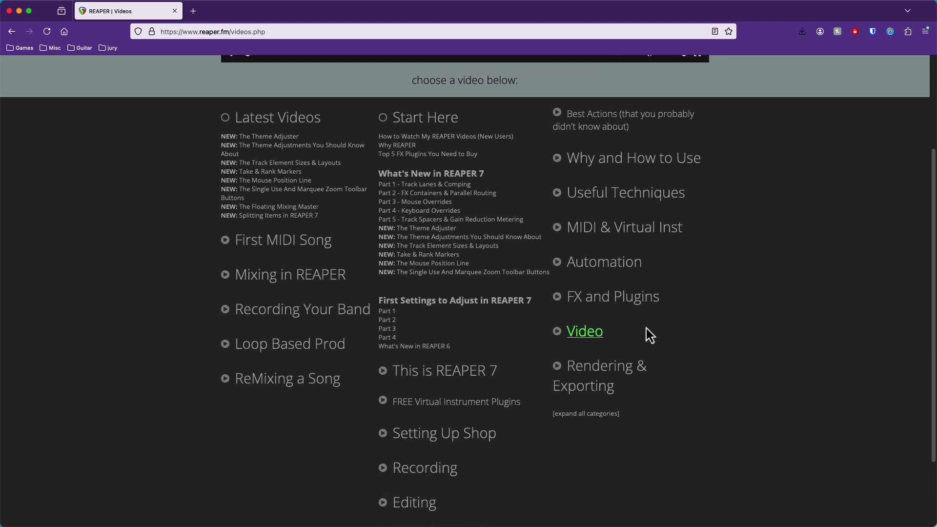
{"action": "left_click", "coordinate": [586, 414]}
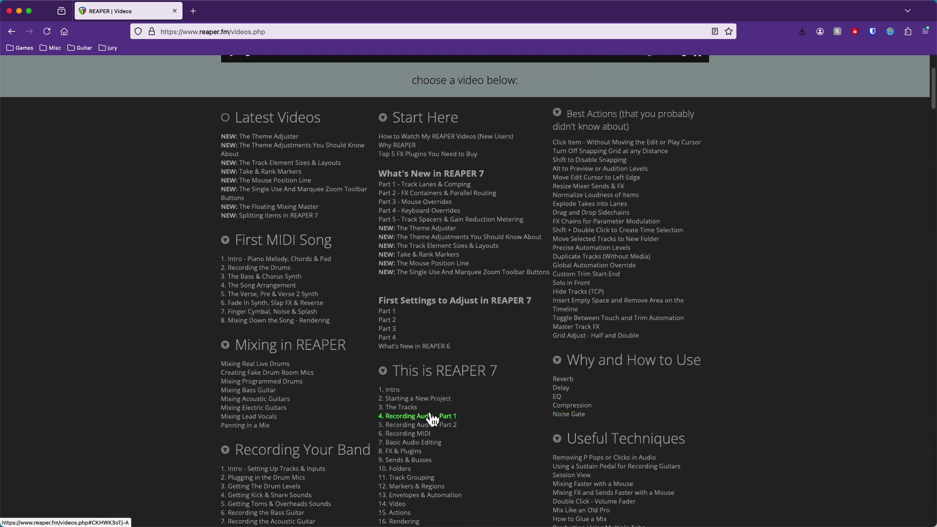
Find 'drum' on the page, load '2. Recording the Drums', and pause it.
{"action": "key", "text": "super+f"}
{"action": "type", "text": "drum"}
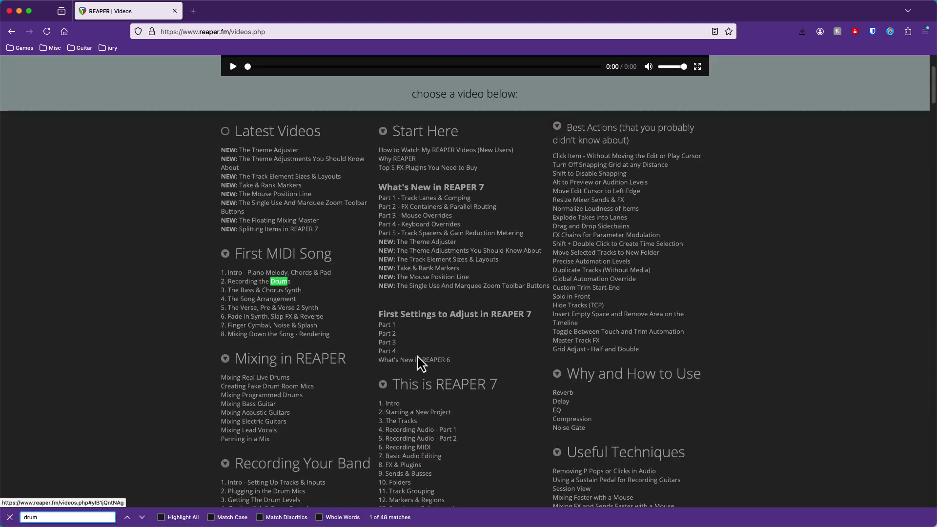
{"action": "left_click", "coordinate": [266, 283]}
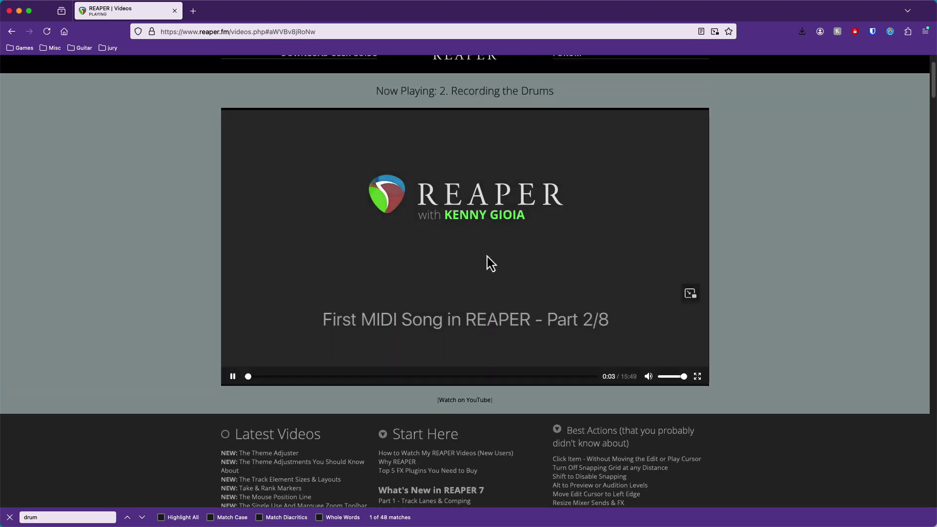
{"action": "left_click", "coordinate": [432, 235]}
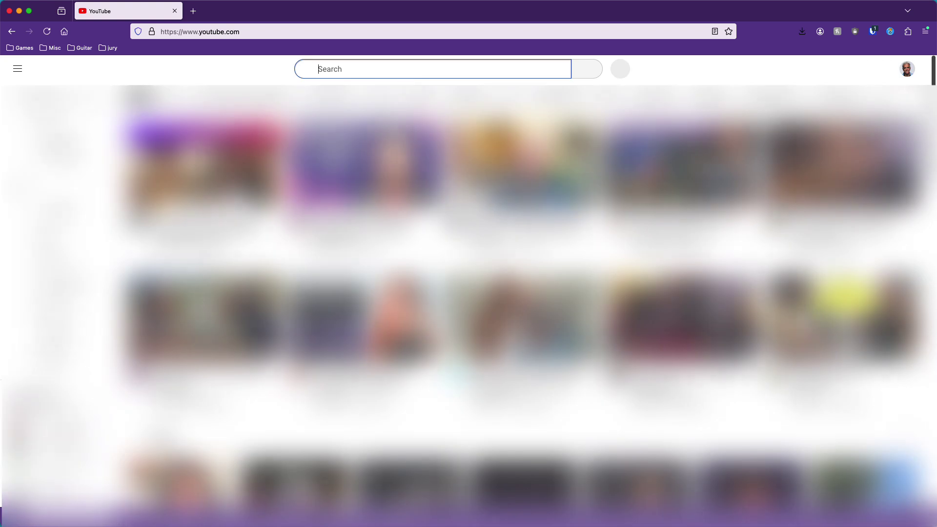
Search YouTube for the tutor's channel and open its Reaper 101 2023 Series playlist.
{"action": "type", "text": "Adam Steel"}
{"action": "key", "text": "Return"}
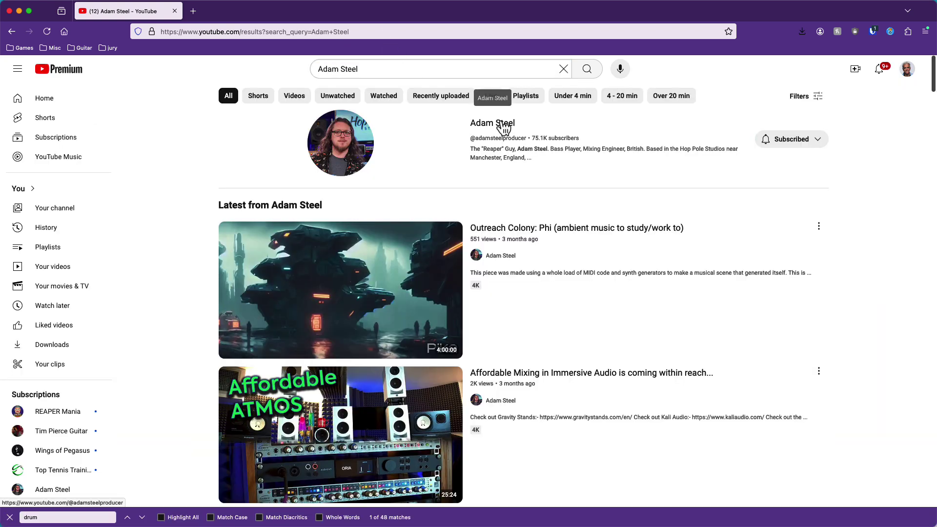
{"action": "left_click", "coordinate": [504, 126]}
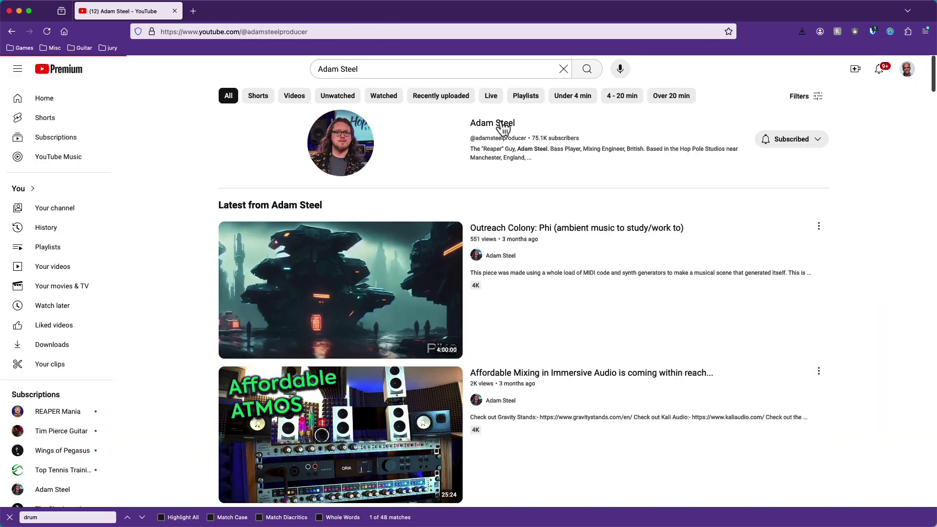
{"action": "left_click", "coordinate": [412, 299]}
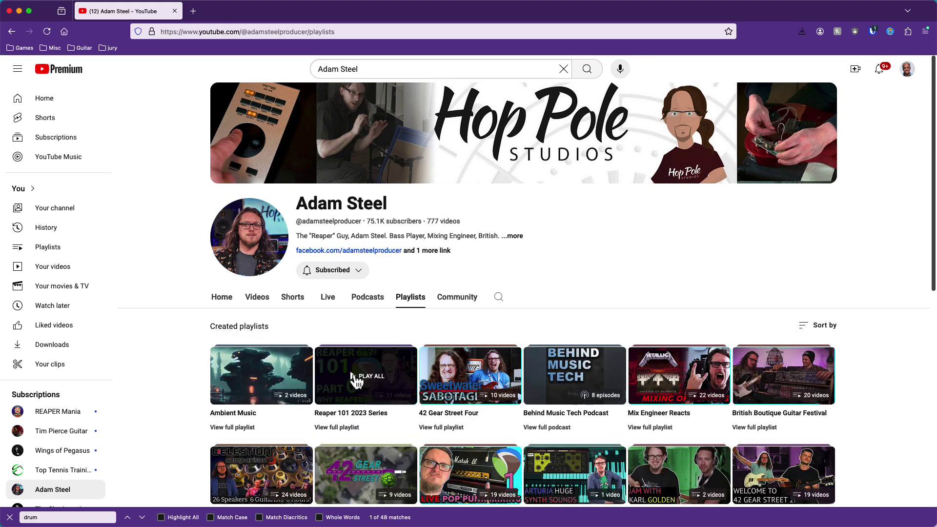
{"action": "left_click", "coordinate": [349, 431]}
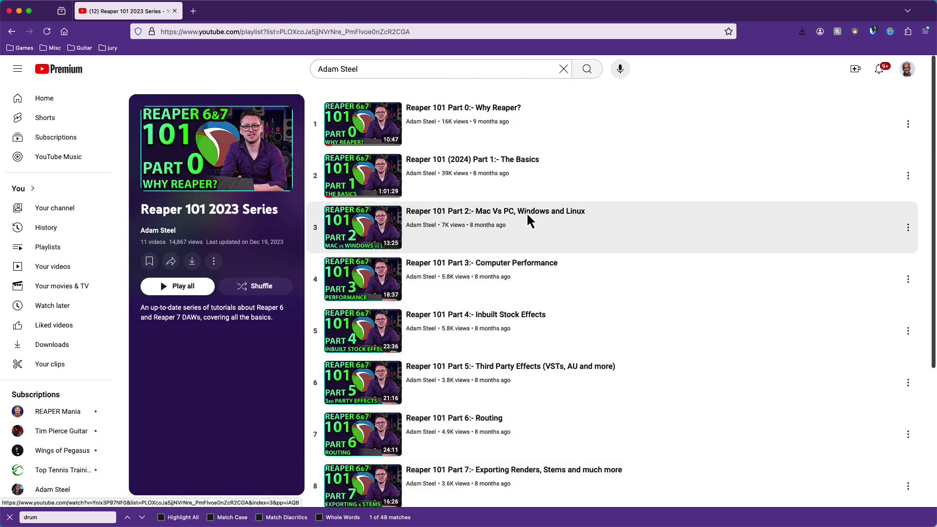